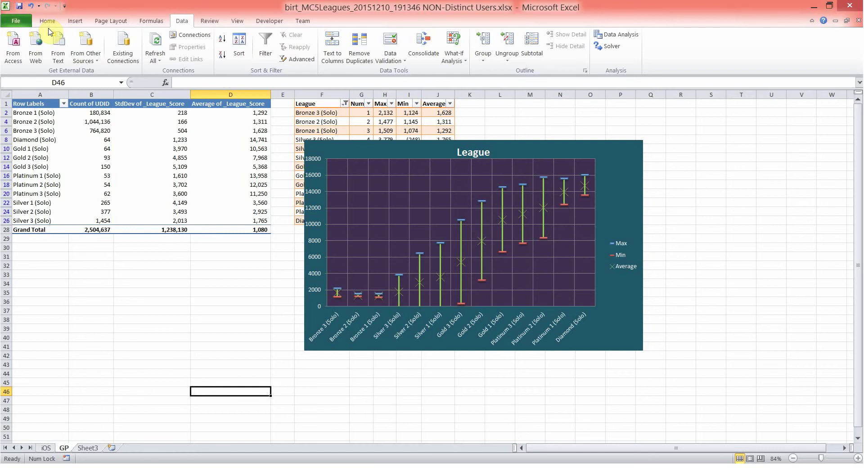
Switch to the BIRT Report Block Editor and clear the MC5 Leagues report block from the editor
{"action": "key", "text": "alt+Tab"}
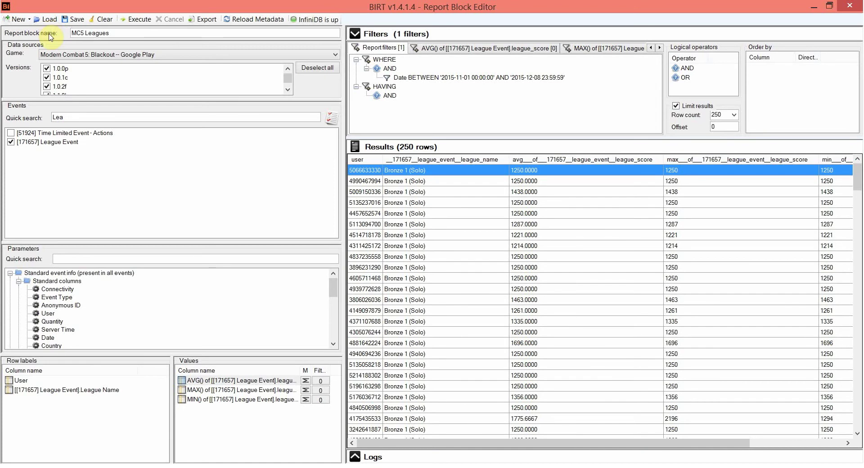
{"action": "left_click", "coordinate": [50, 20]}
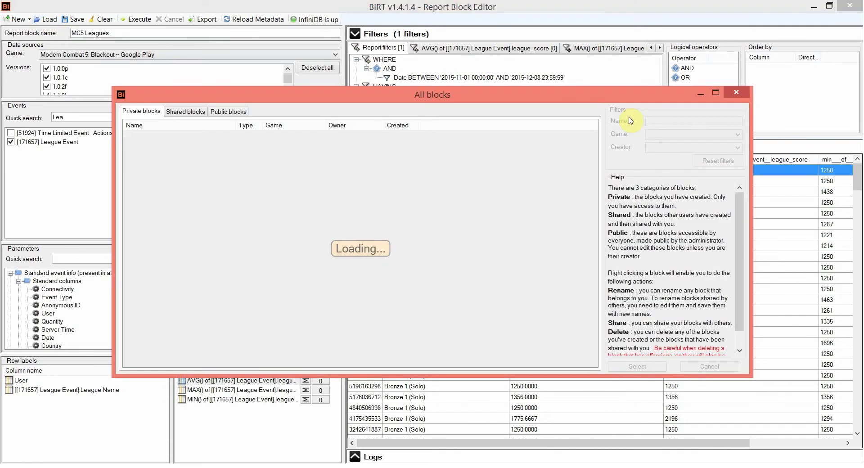
{"action": "left_click", "coordinate": [736, 93]}
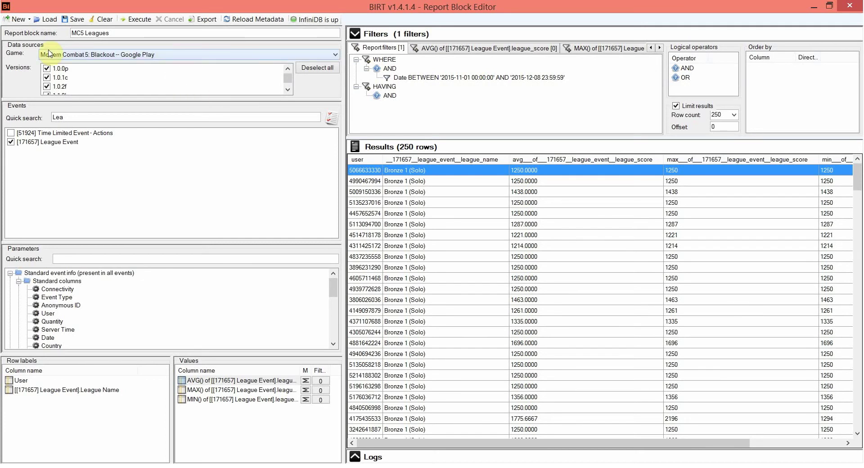
{"action": "left_click", "coordinate": [324, 55]}
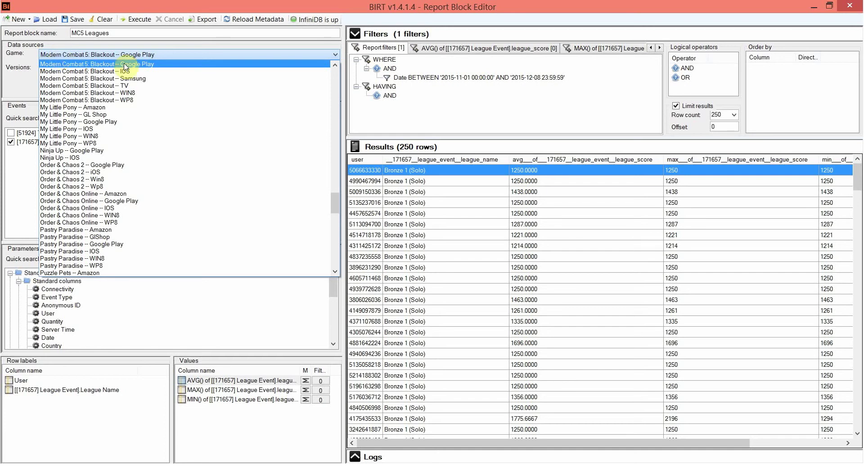
{"action": "left_click", "coordinate": [111, 52]}
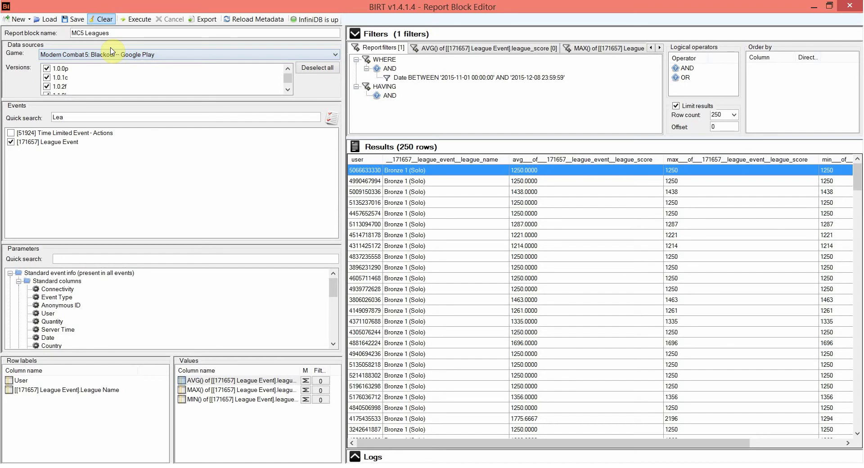
{"action": "left_click", "coordinate": [104, 20]}
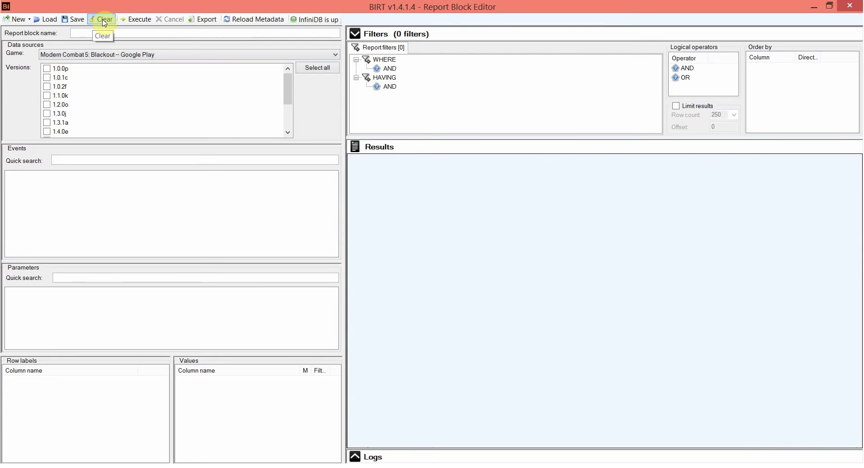
Set the game data source to Modern Combat 5: Blackout – Google Play after trying its IOS version
{"action": "left_click", "coordinate": [174, 54]}
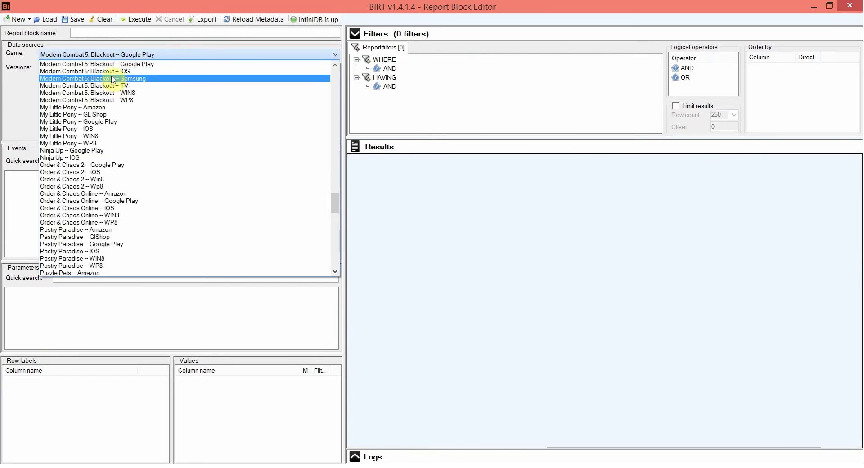
{"action": "left_click", "coordinate": [110, 72]}
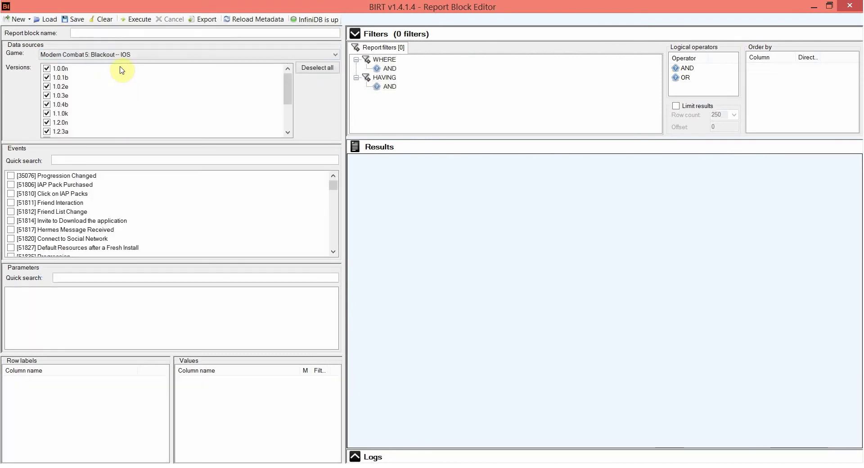
{"action": "left_click", "coordinate": [269, 53]}
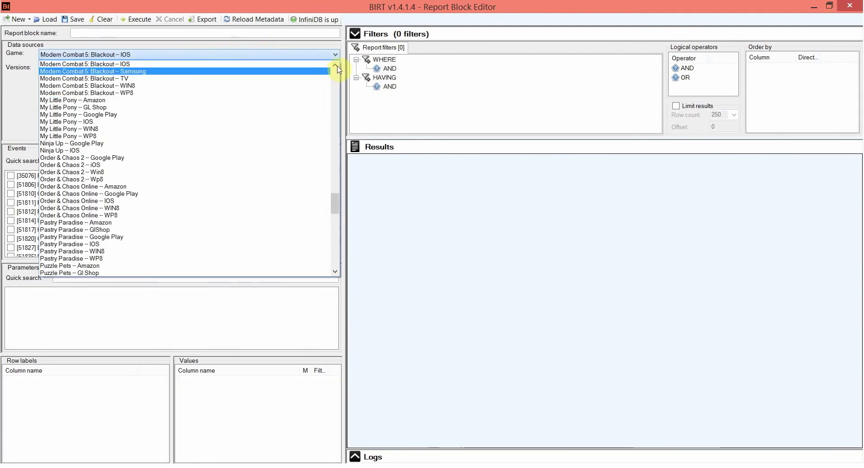
{"action": "left_click", "coordinate": [335, 66]}
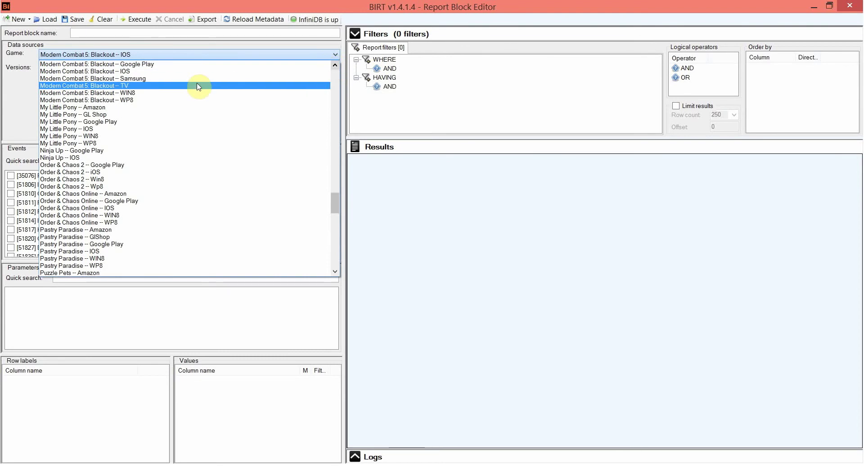
{"action": "left_click", "coordinate": [112, 64]}
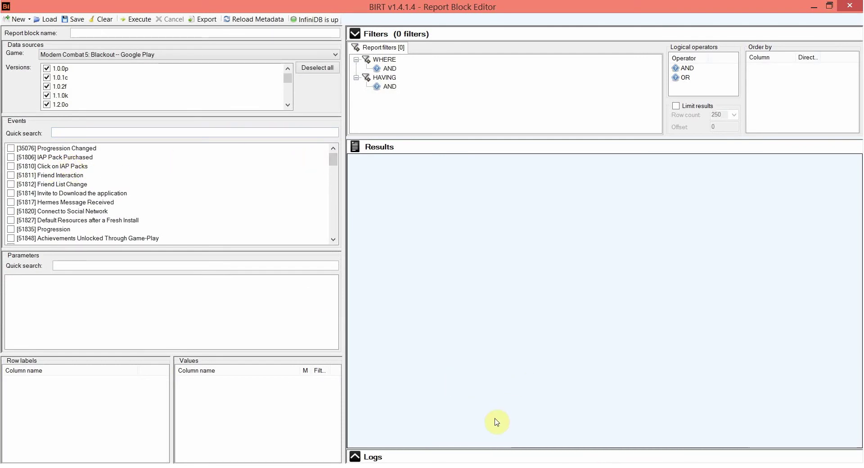
Switch to Excel, check which fields the league pivot table uses, and return to BIRT
{"action": "left_click", "coordinate": [601, 467]}
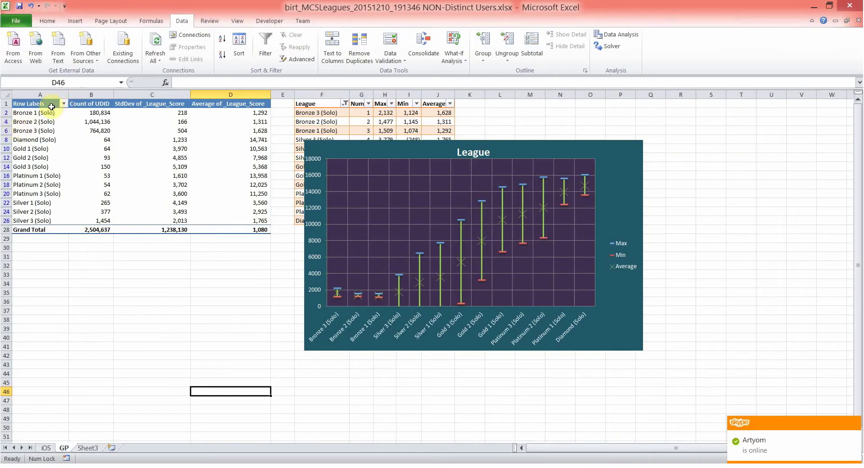
{"action": "left_click", "coordinate": [47, 104]}
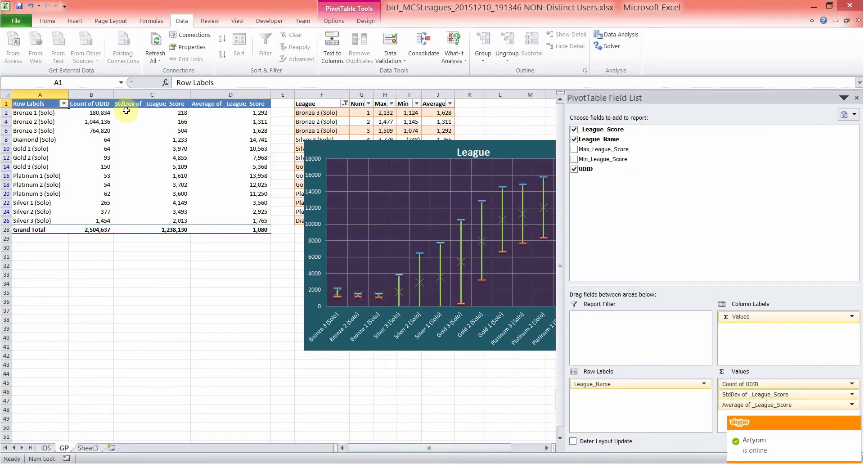
{"action": "left_click", "coordinate": [528, 466]}
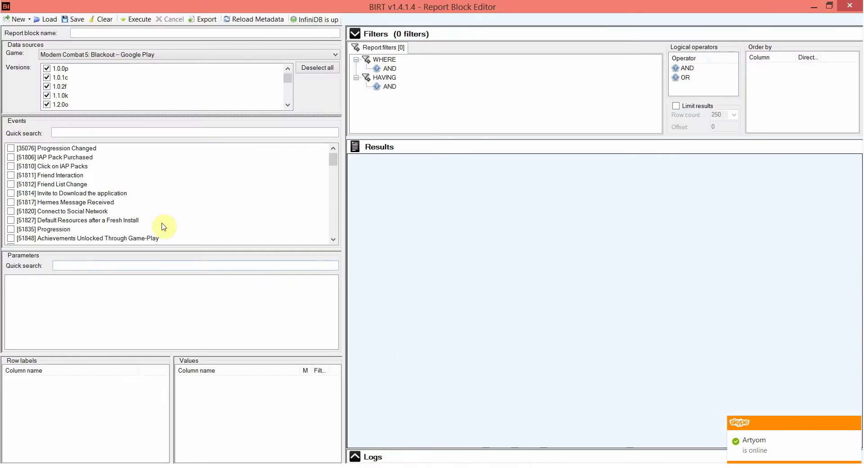
Search the events for "Lea" and include the [171657] League Event in the report
{"action": "left_click", "coordinate": [87, 133]}
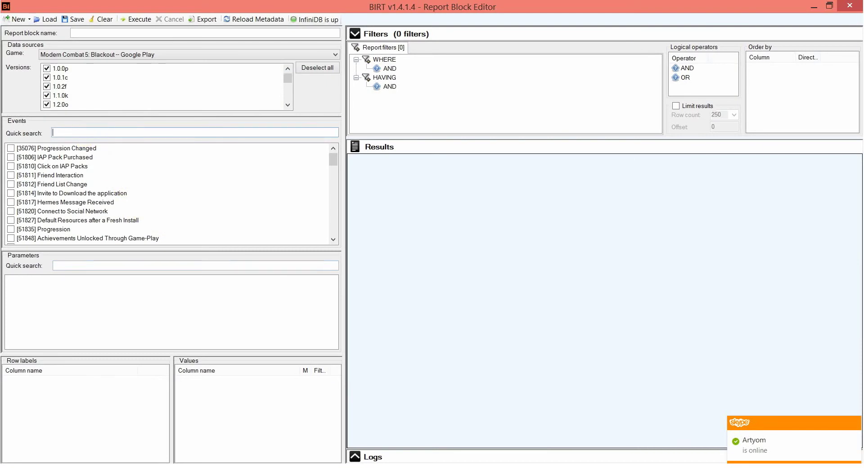
{"action": "type", "text": "Lea"}
{"action": "left_click", "coordinate": [11, 157]}
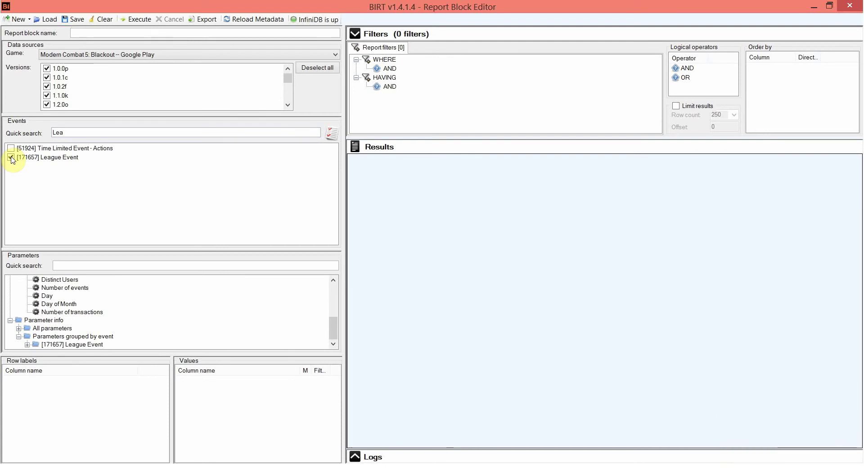
Enlarge the parameters area and expand the League Event group to examine its League Name and League Score parameters
{"action": "left_click_drag", "start_coordinate": [185, 248], "coordinate": [183, 208]}
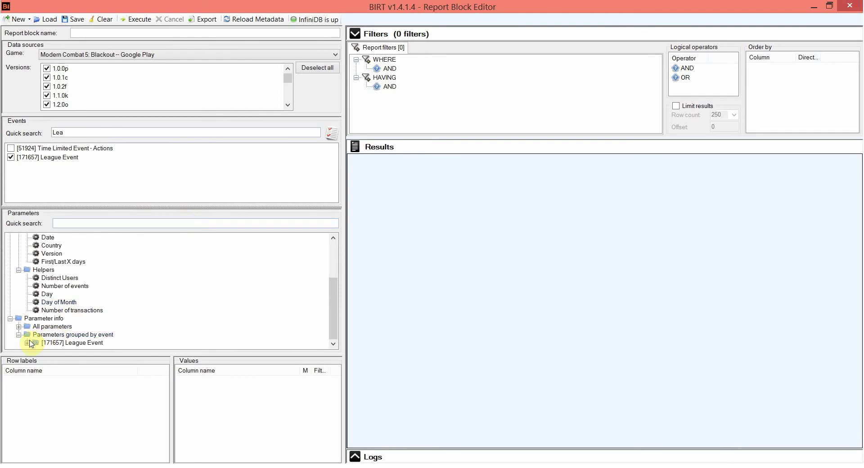
{"action": "left_click", "coordinate": [27, 343]}
{"action": "left_click", "coordinate": [153, 207]}
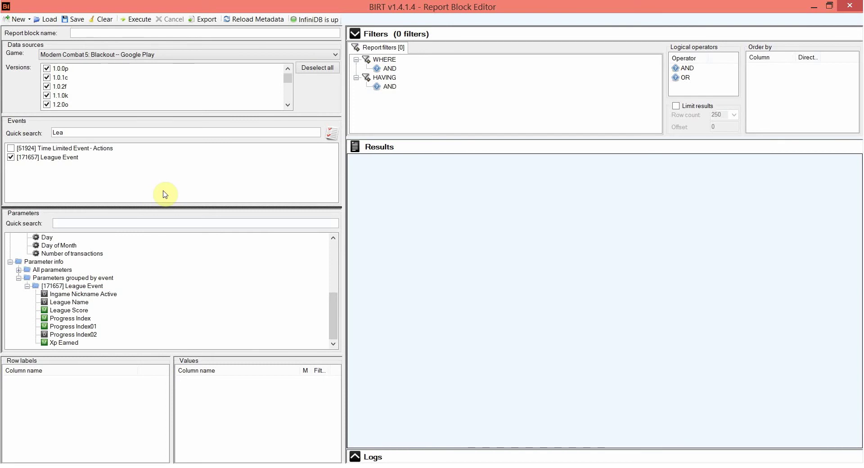
{"action": "left_click", "coordinate": [51, 303]}
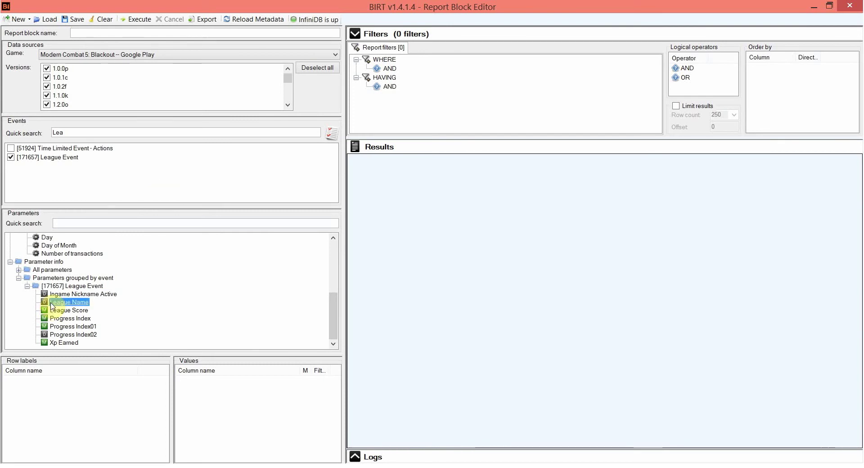
{"action": "left_click", "coordinate": [51, 311]}
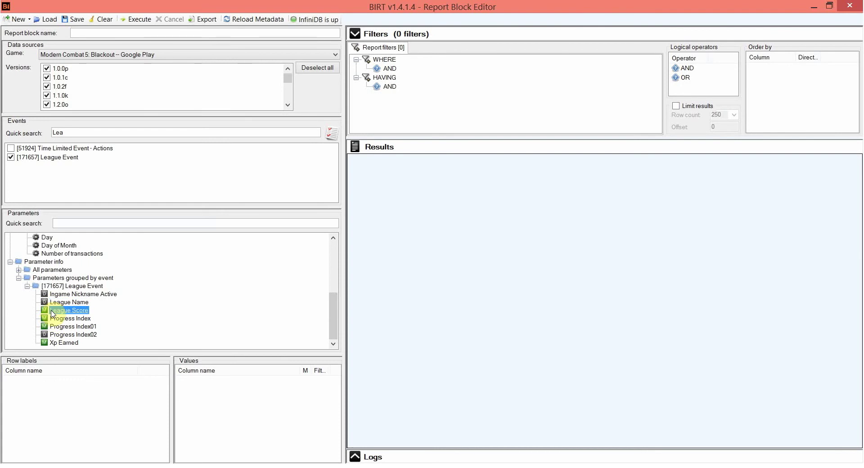
Add the standard User column and the League Event's League Name parameter as row labels
{"action": "left_click_drag", "start_coordinate": [333, 320], "coordinate": [336, 266]}
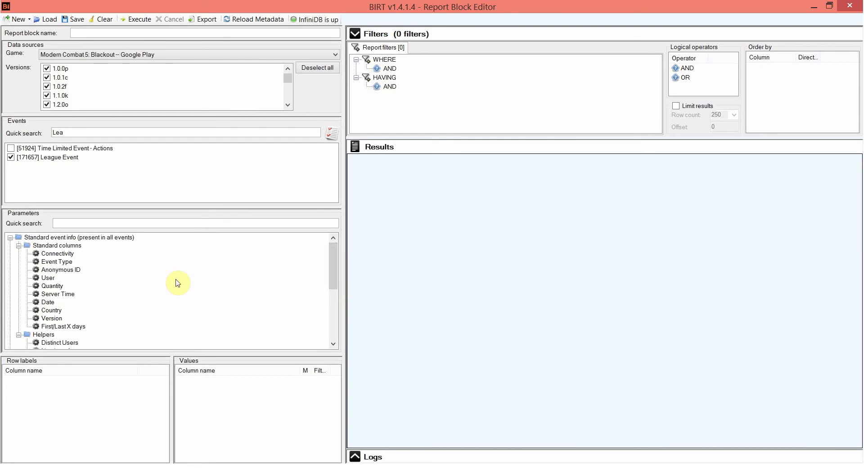
{"action": "left_click", "coordinate": [47, 277]}
{"action": "left_click_drag", "start_coordinate": [48, 311], "coordinate": [27, 386]}
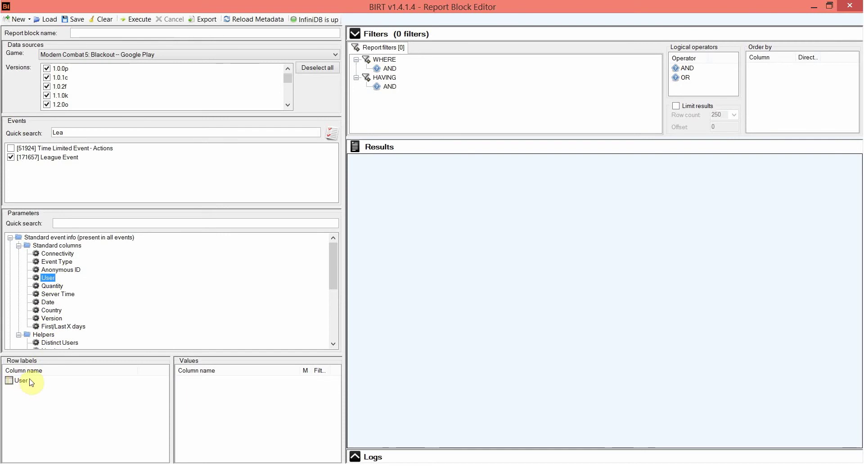
{"action": "left_click_drag", "start_coordinate": [336, 266], "coordinate": [332, 329]}
{"action": "left_click_drag", "start_coordinate": [73, 335], "coordinate": [29, 391]}
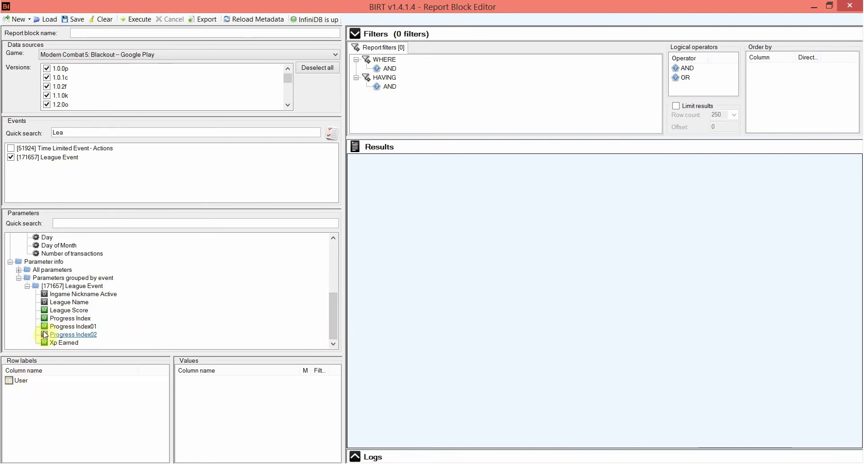
{"action": "left_click", "coordinate": [63, 302]}
{"action": "left_click_drag", "start_coordinate": [53, 330], "coordinate": [20, 391]}
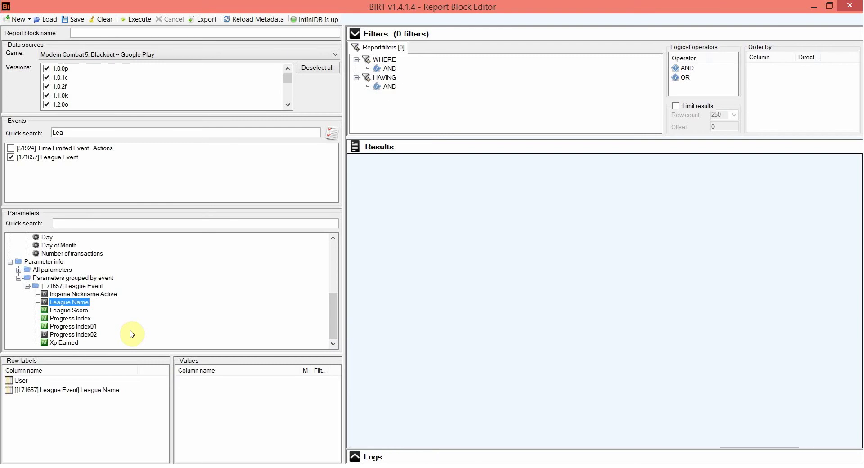
Add League Score to the report values, aggregate it with AVG(), and widen the pane to show its full name
{"action": "left_click", "coordinate": [60, 310]}
{"action": "left_click_drag", "start_coordinate": [60, 311], "coordinate": [192, 392]}
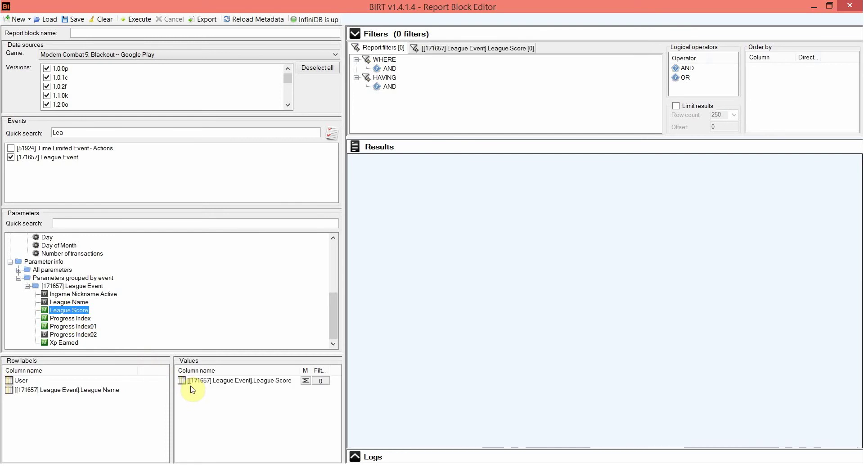
{"action": "left_click", "coordinate": [305, 381]}
{"action": "left_click", "coordinate": [260, 378]}
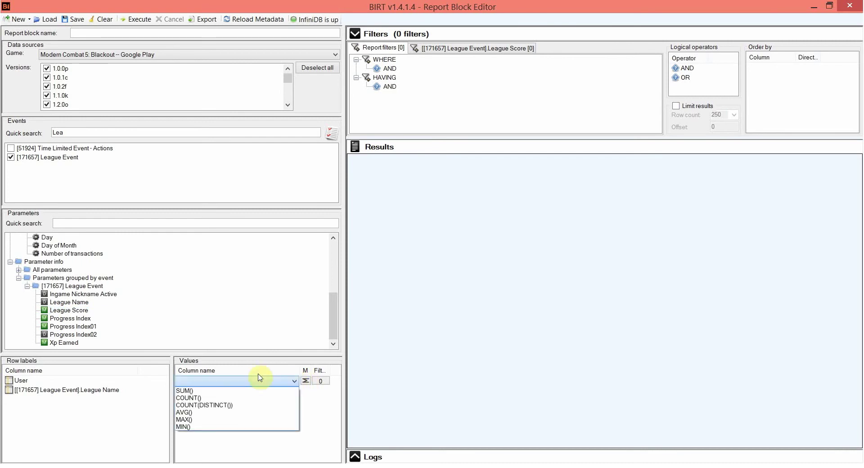
{"action": "left_click", "coordinate": [192, 412]}
{"action": "left_click_drag", "start_coordinate": [344, 338], "coordinate": [392, 339]}
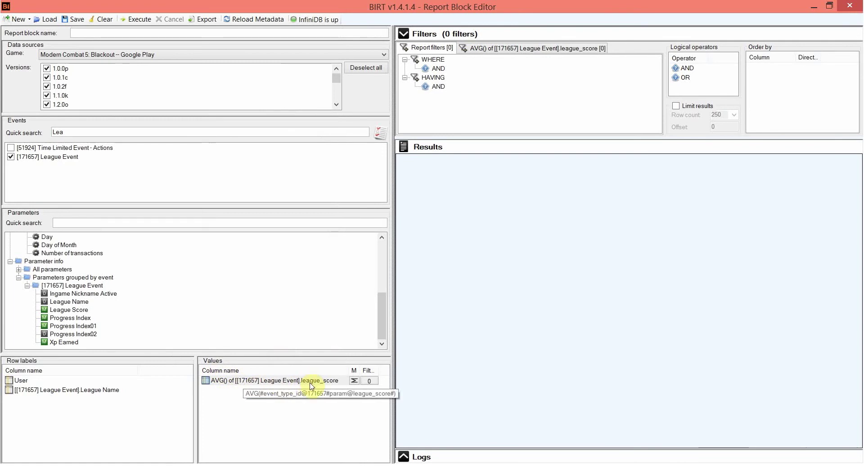
Load the saved private block MC5 Leagues into the editor and narrow the report definition pane
{"action": "left_click", "coordinate": [51, 19]}
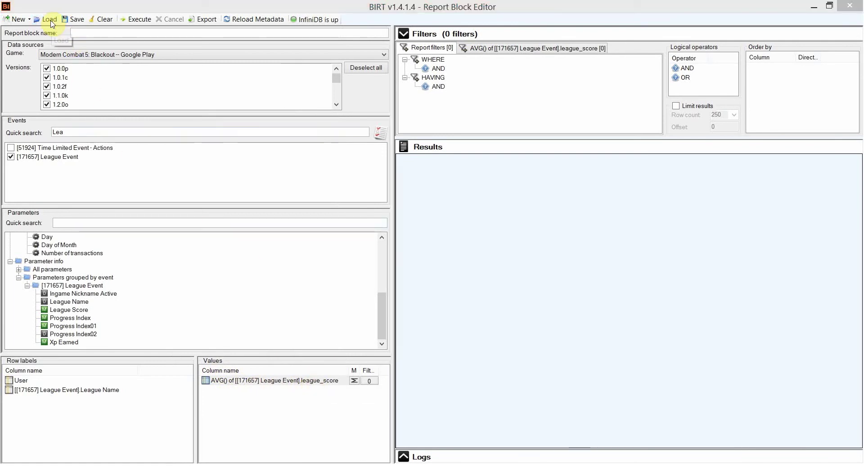
{"action": "left_click_drag", "start_coordinate": [417, 100], "coordinate": [409, 92]}
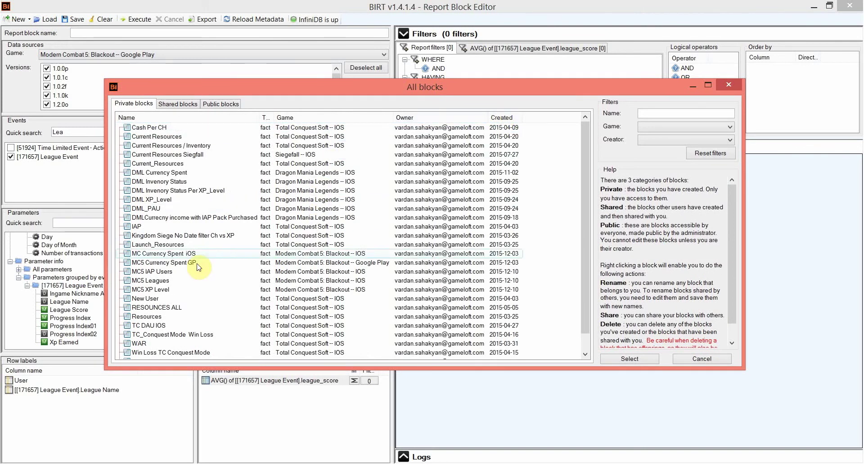
{"action": "left_click", "coordinate": [149, 282]}
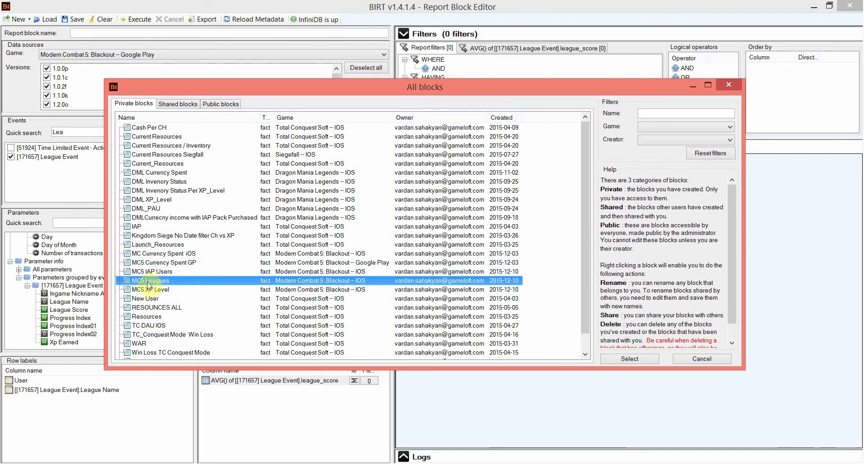
{"action": "left_click", "coordinate": [630, 358]}
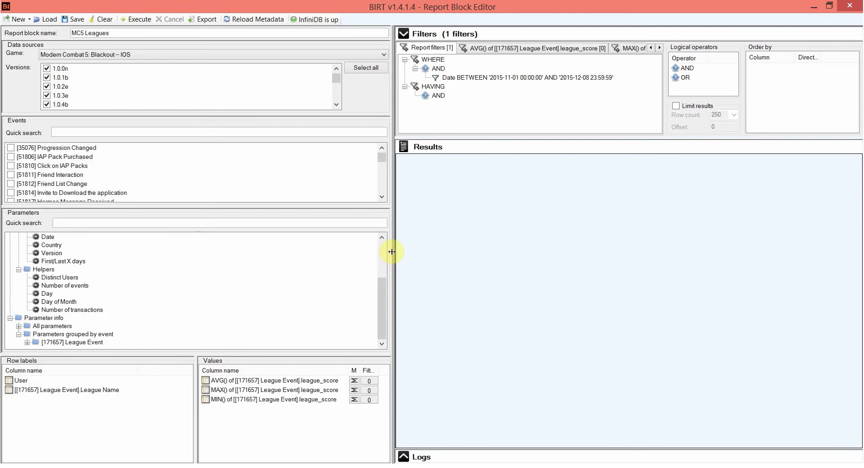
{"action": "left_click_drag", "start_coordinate": [392, 247], "coordinate": [314, 239]}
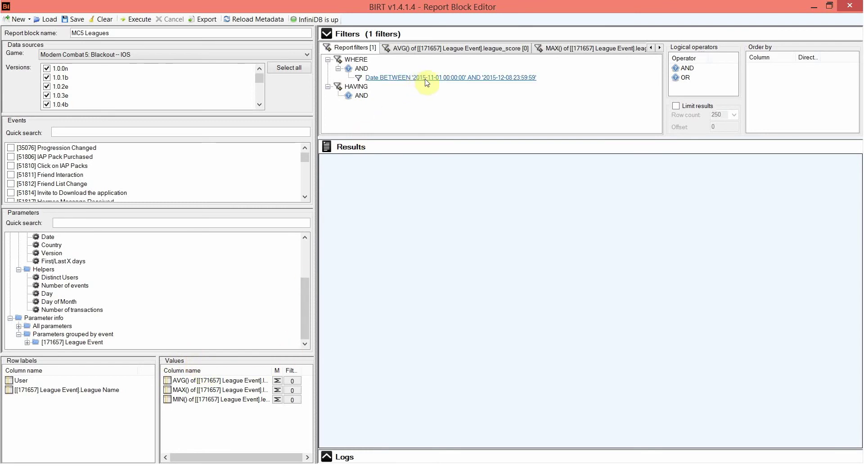
Open the Date BETWEEN filter under WHERE to review its date range, and close it without changes
{"action": "left_click", "coordinate": [438, 80]}
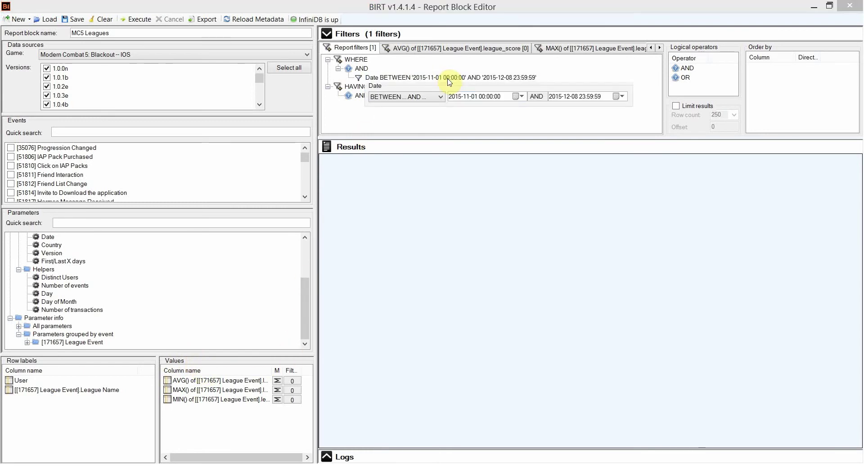
{"action": "left_click", "coordinate": [458, 172]}
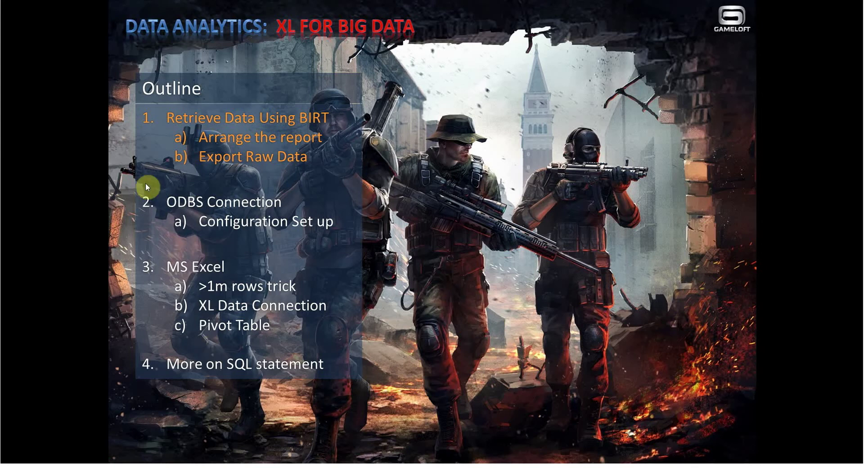
{"action": "left_click", "coordinate": [270, 213]}
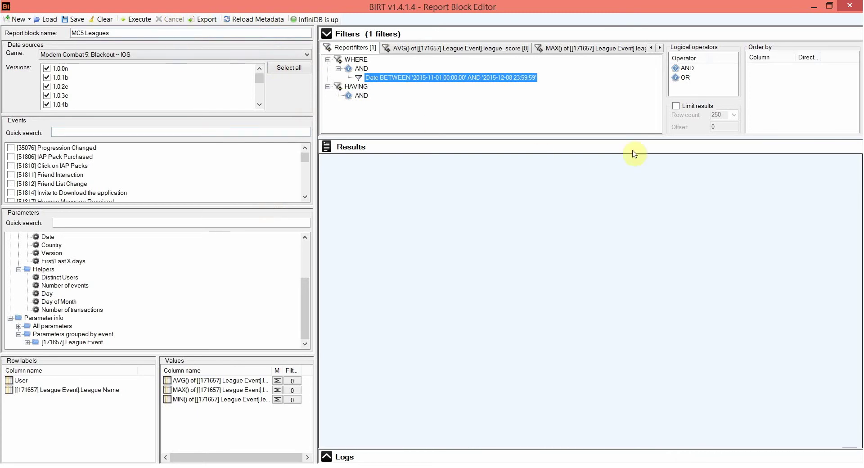
Limit the report results to a row count of 100 and execute the report
{"action": "left_click", "coordinate": [676, 105]}
{"action": "left_click", "coordinate": [735, 115]}
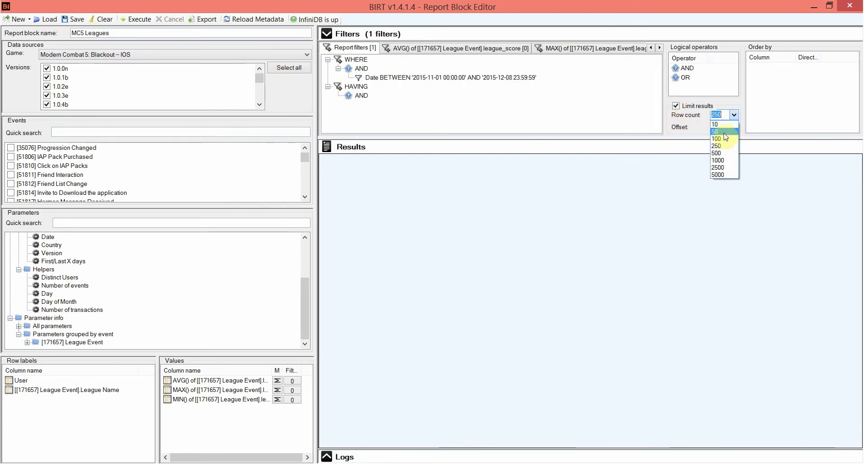
{"action": "left_click", "coordinate": [720, 135]}
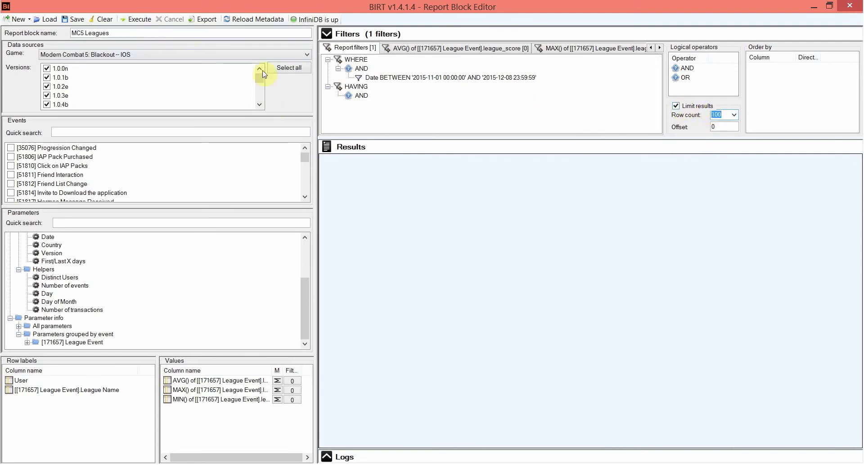
{"action": "left_click", "coordinate": [140, 20]}
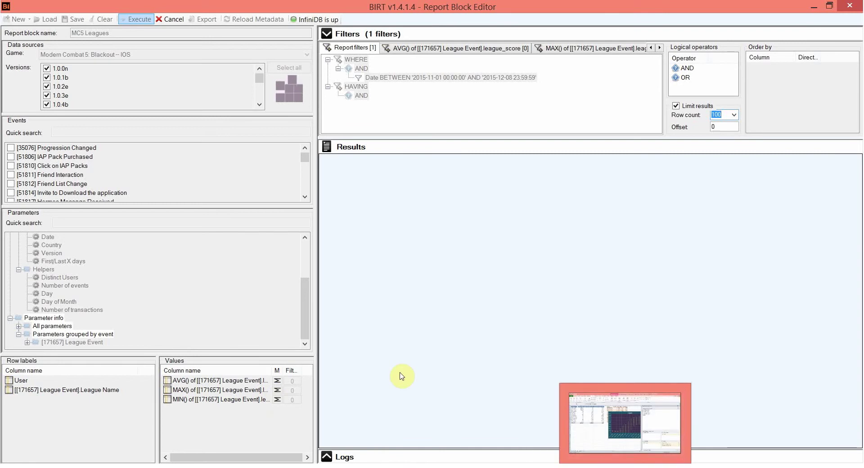
Switch to the Excel workbook and review the league pivot table and score chart on the GP sheet
{"action": "left_click", "coordinate": [624, 467]}
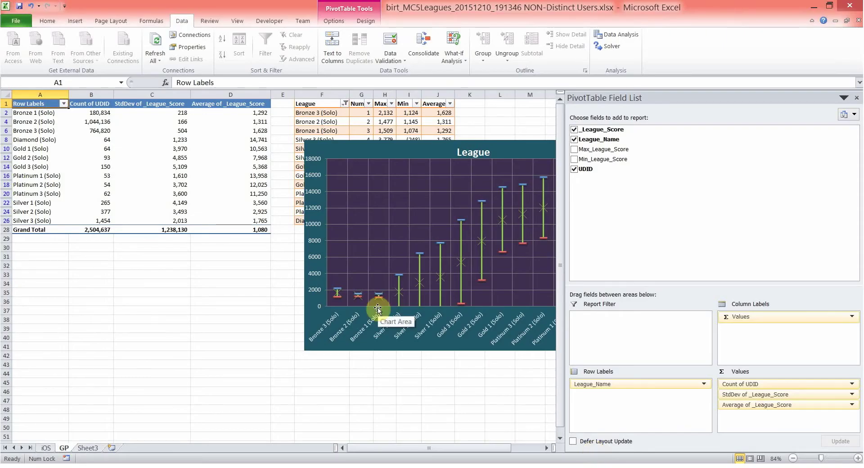
{"action": "left_click", "coordinate": [30, 117]}
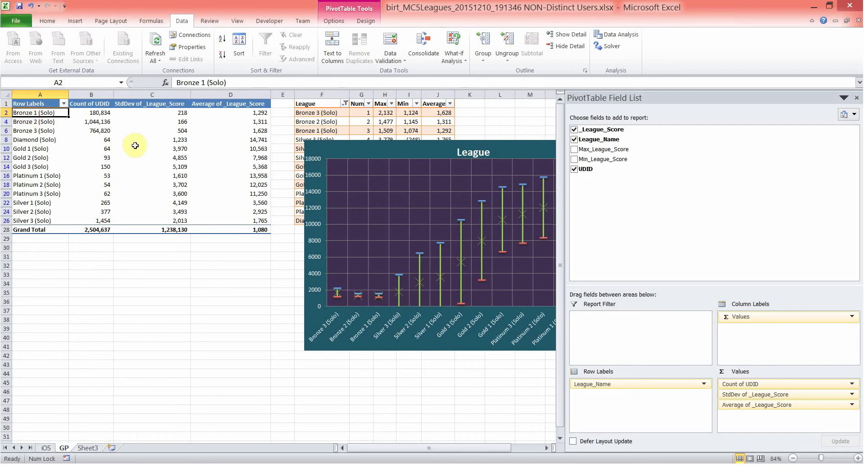
{"action": "left_click", "coordinate": [225, 114]}
{"action": "left_click", "coordinate": [218, 272]}
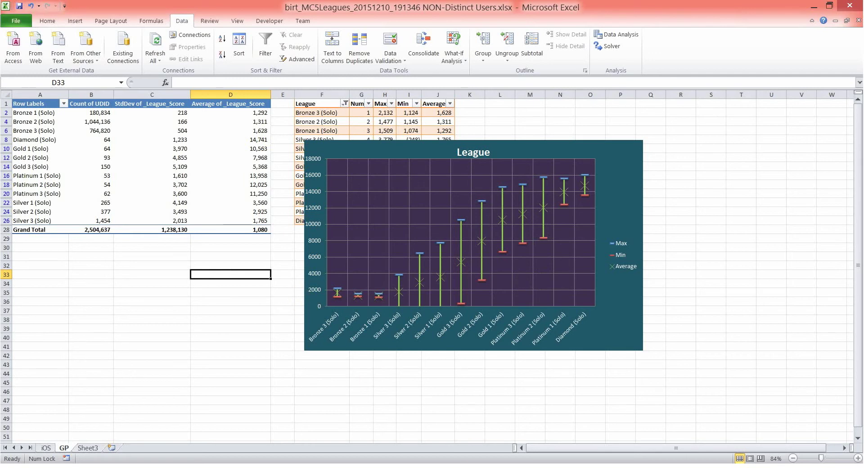
Return to BIRT, slightly widen the report definition pane and enlarge the Values list against Row labels
{"action": "key", "text": "alt+Tab"}
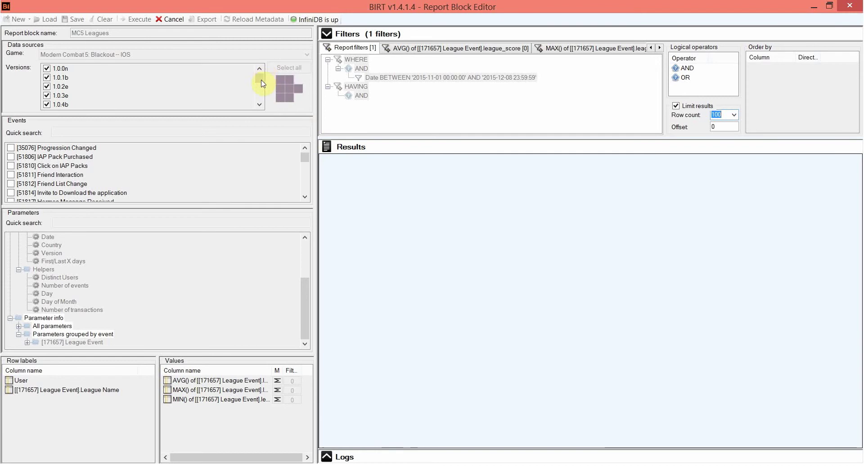
{"action": "left_click_drag", "start_coordinate": [317, 114], "coordinate": [319, 112]}
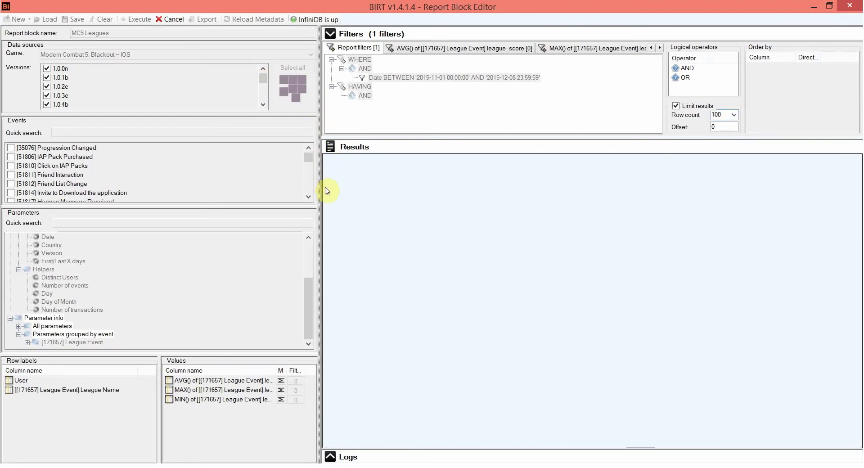
{"action": "left_click_drag", "start_coordinate": [161, 399], "coordinate": [155, 398]}
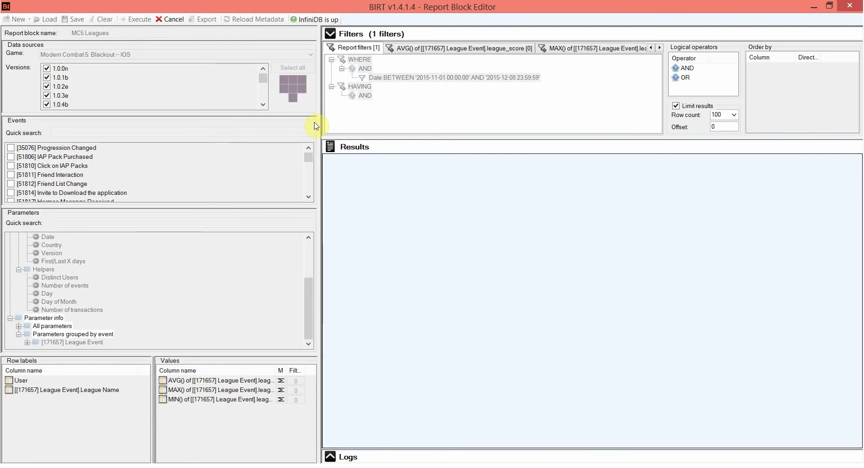
Switch to the XL for Big Data folder and check the size of the NON-Distinct Users GP.csv export
{"action": "left_click", "coordinate": [229, 467]}
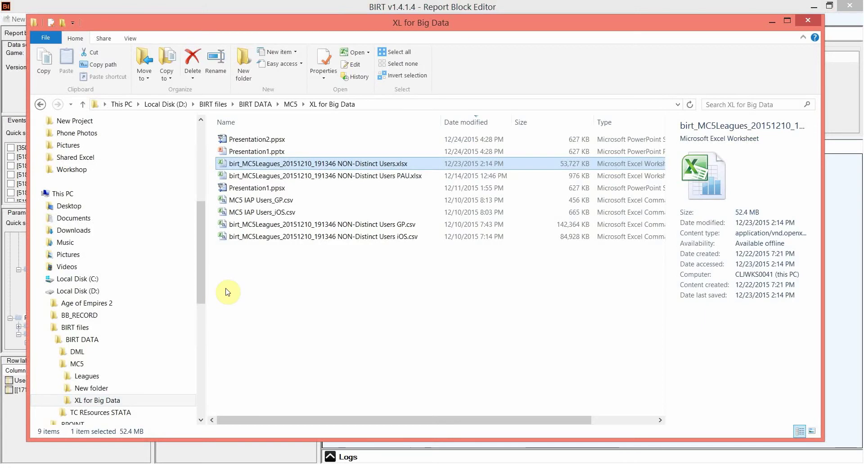
{"action": "left_click", "coordinate": [292, 285]}
{"action": "left_click", "coordinate": [239, 230]}
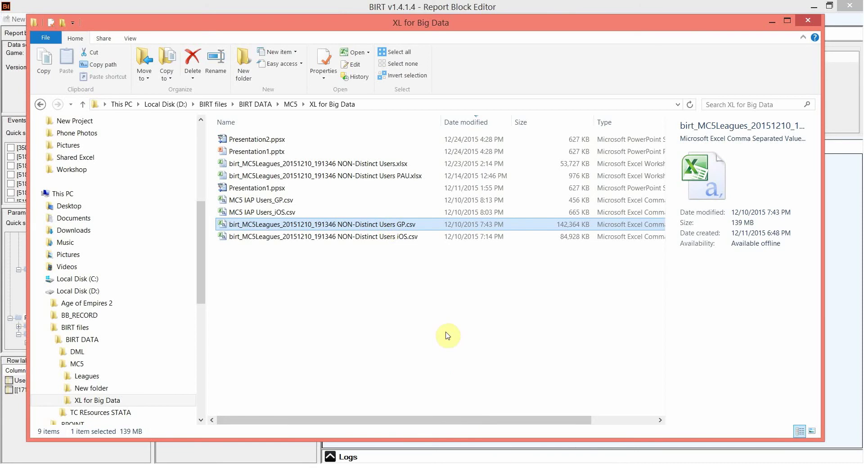
{"action": "left_click", "coordinate": [306, 322]}
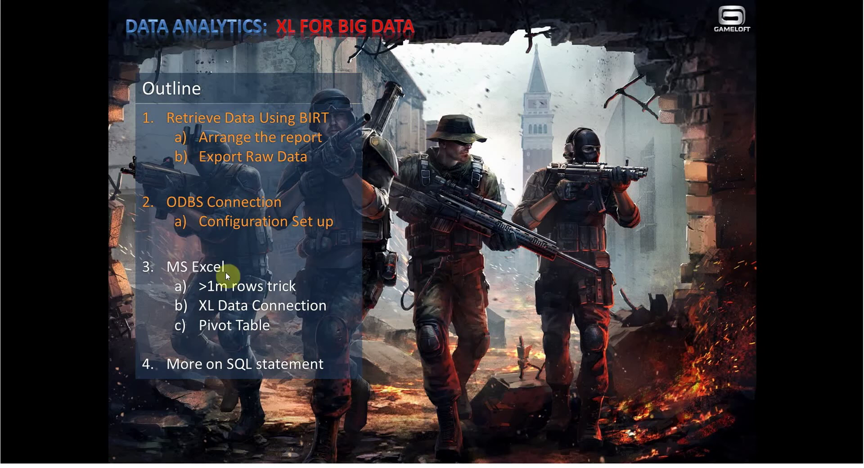
Return to BIRT, narrow the report definition pane and examine the user, league name and score columns of the results
{"action": "key", "text": "alt+Tab"}
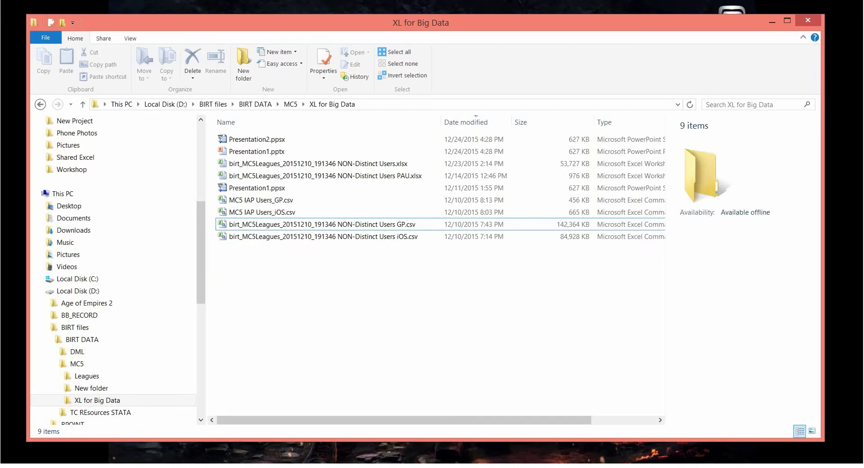
{"action": "key", "text": "alt+Tab"}
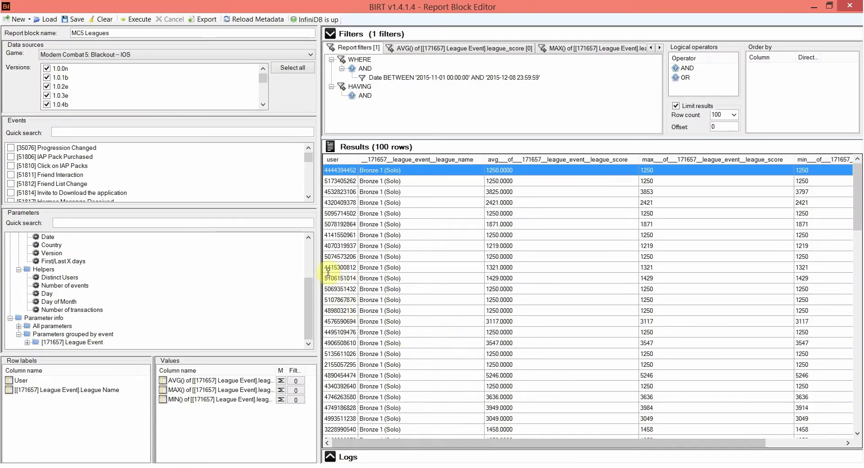
{"action": "left_click_drag", "start_coordinate": [320, 270], "coordinate": [297, 266]}
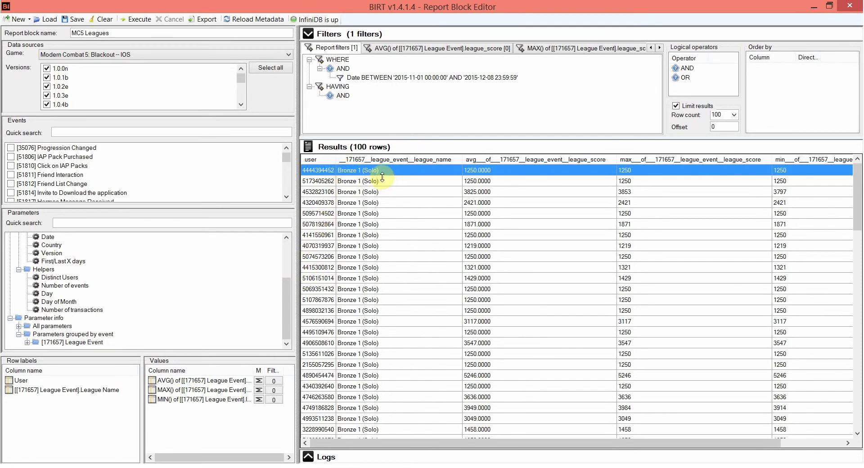
{"action": "double_click", "coordinate": [323, 171]}
{"action": "left_click", "coordinate": [381, 172]}
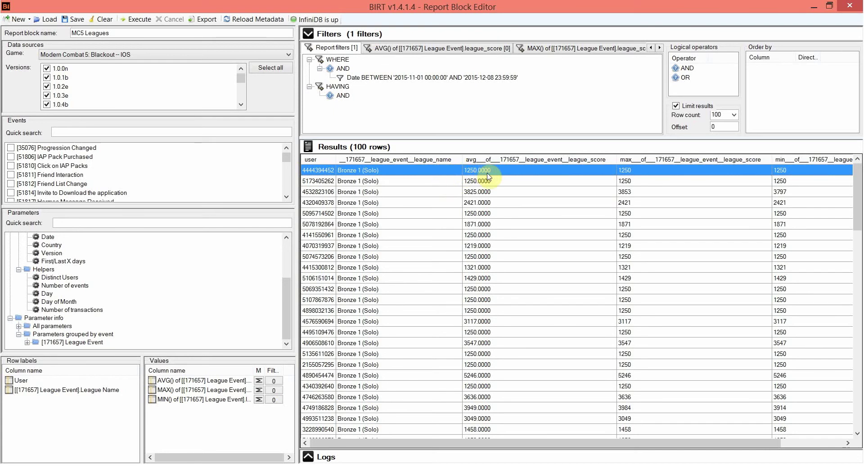
Check the exported NON-Distinct Users GP and iOS CSV files in the XL for Big Data folder, and return to BIRT
{"action": "left_click", "coordinate": [206, 22]}
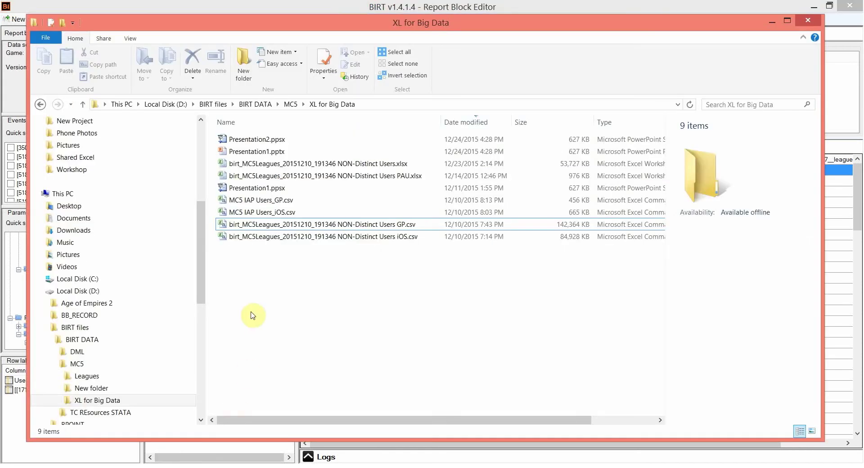
{"action": "left_click", "coordinate": [222, 226]}
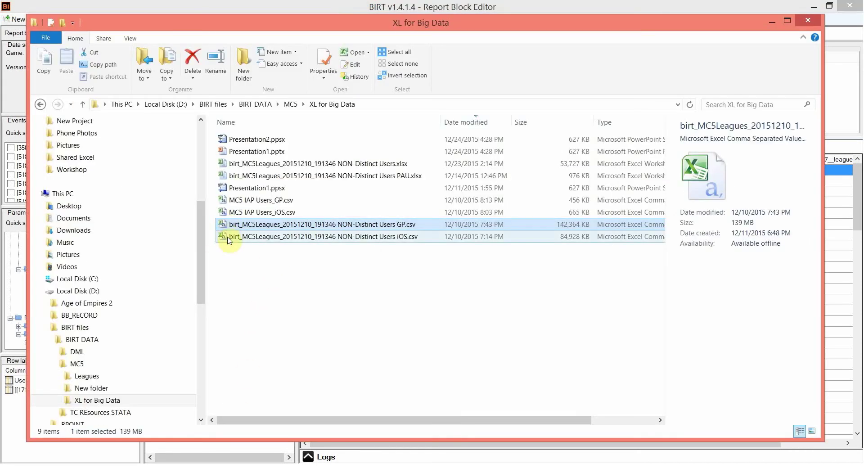
{"action": "left_click", "coordinate": [231, 238]}
{"action": "left_click", "coordinate": [481, 448]}
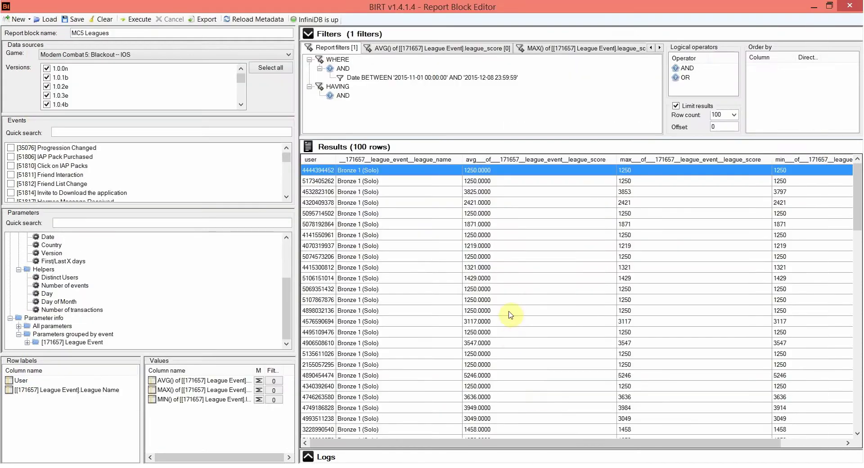
Exit BIRT without saving the report block and minimize the XL for Big Data folder window
{"action": "left_click", "coordinate": [855, 6]}
{"action": "left_click", "coordinate": [457, 282]}
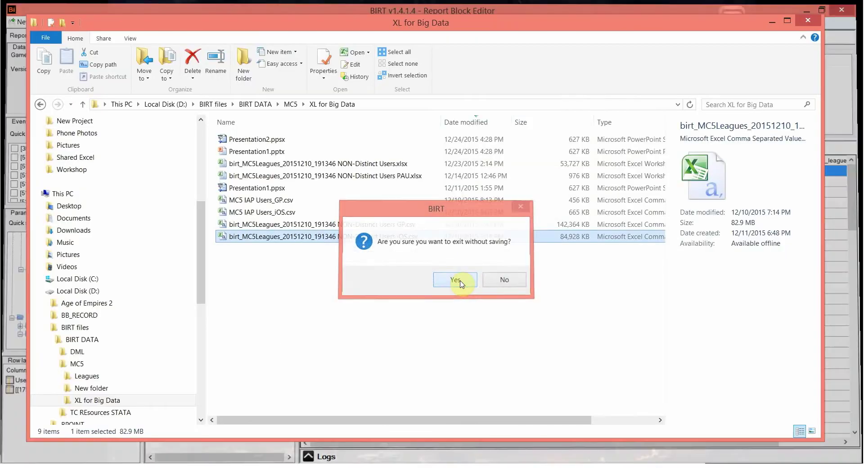
{"action": "left_click", "coordinate": [310, 285]}
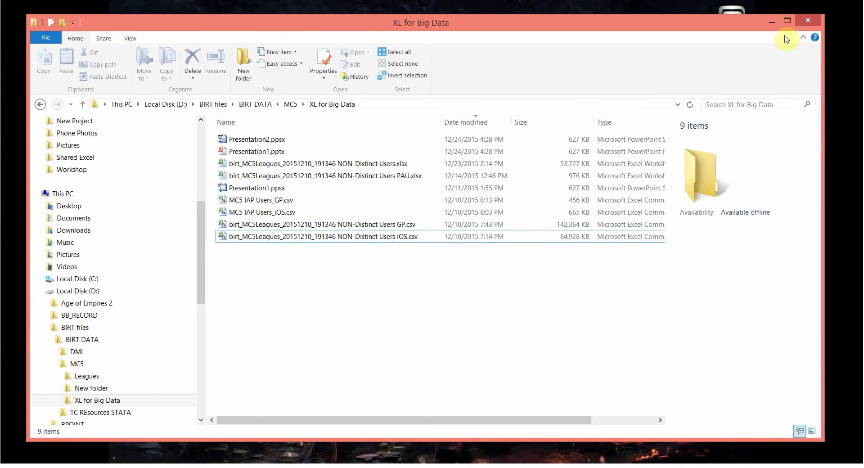
{"action": "left_click", "coordinate": [772, 22]}
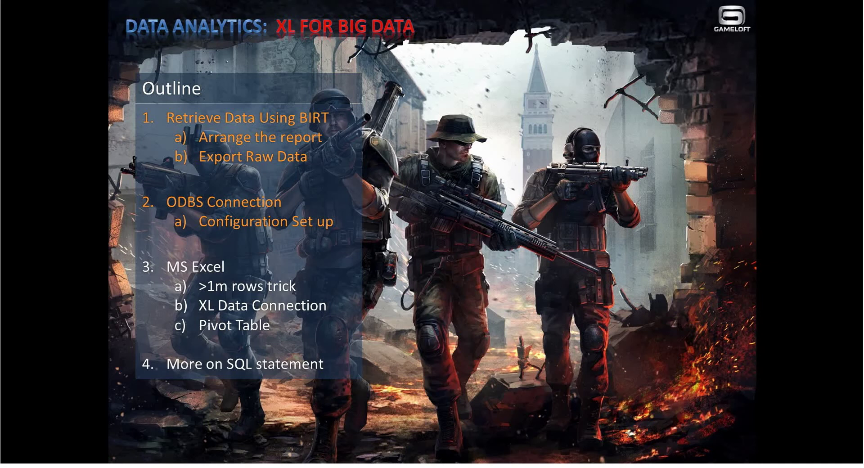
Open Control Panel and go to its Administrative Tools
{"action": "key", "text": "alt+Tab"}
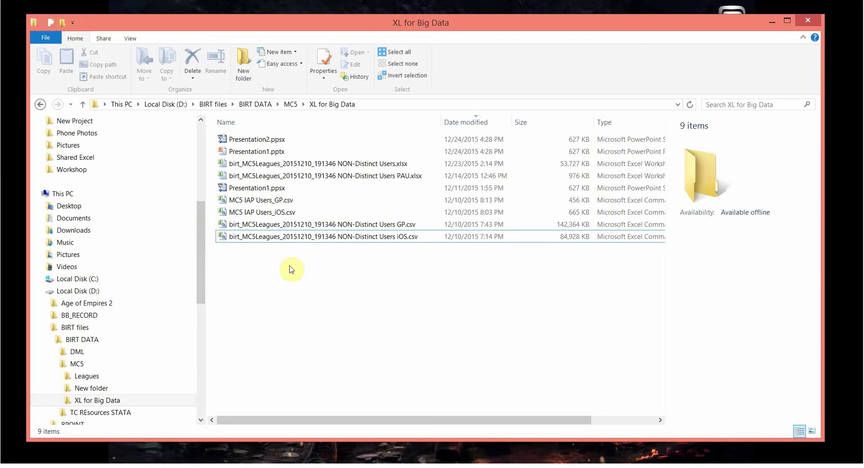
{"action": "key", "text": "super"}
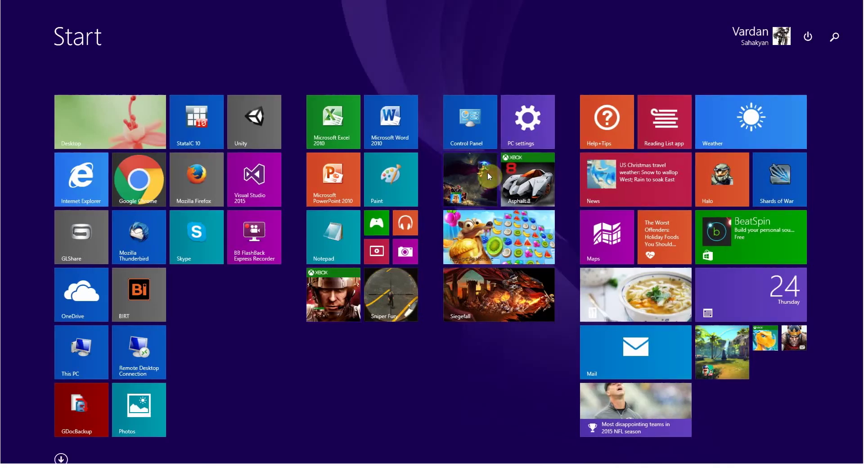
{"action": "left_click", "coordinate": [468, 128]}
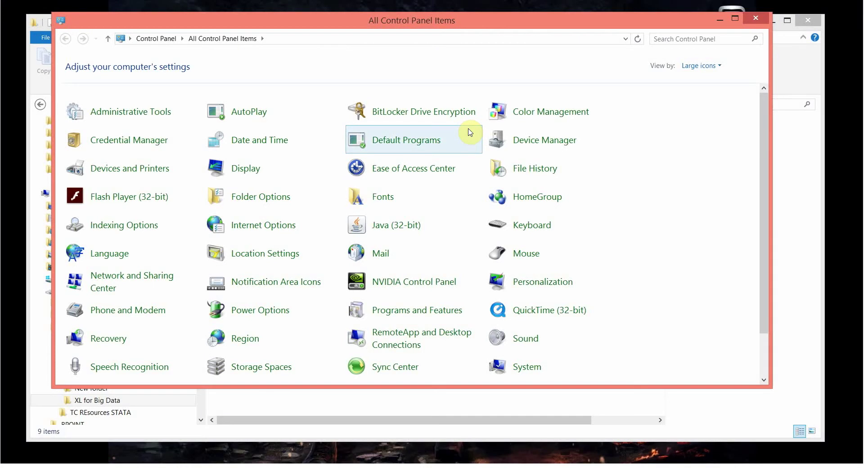
{"action": "left_click_drag", "start_coordinate": [474, 20], "coordinate": [502, 43]}
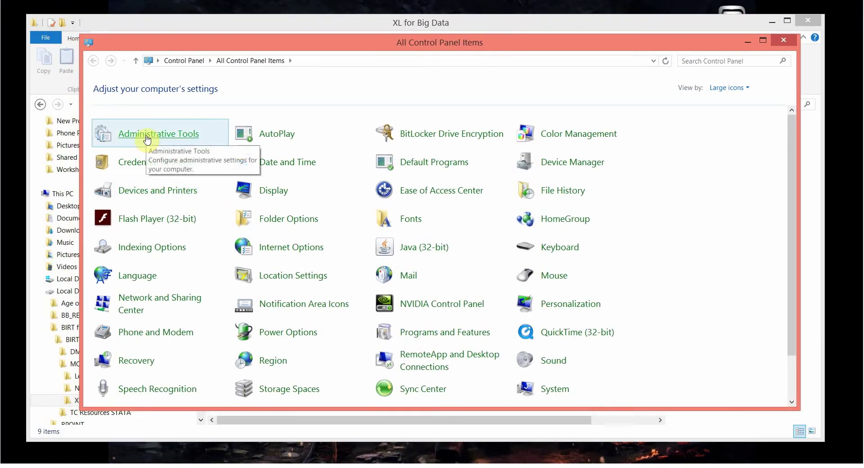
{"action": "left_click", "coordinate": [147, 140]}
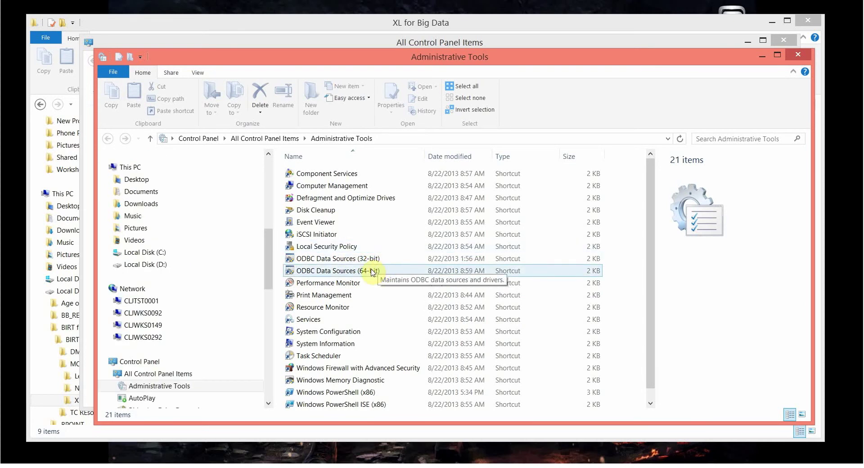
Launch ODBC Data Sources (64-bit) and reposition its administrator window
{"action": "left_click", "coordinate": [309, 274]}
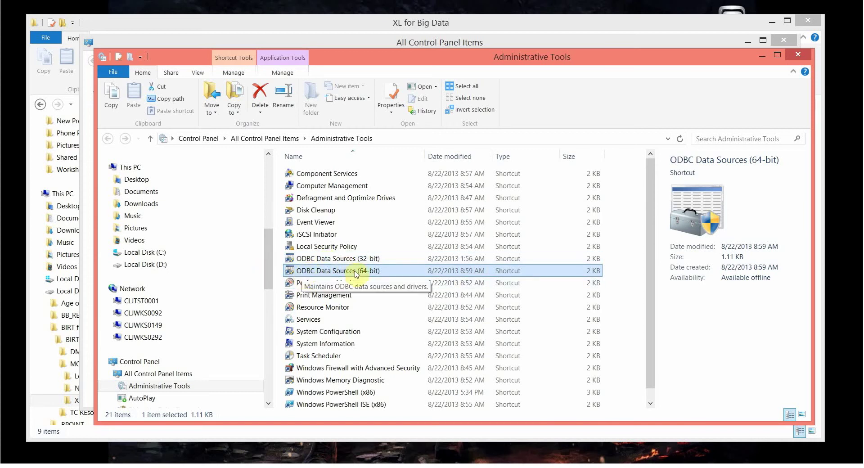
{"action": "double_click", "coordinate": [305, 271]}
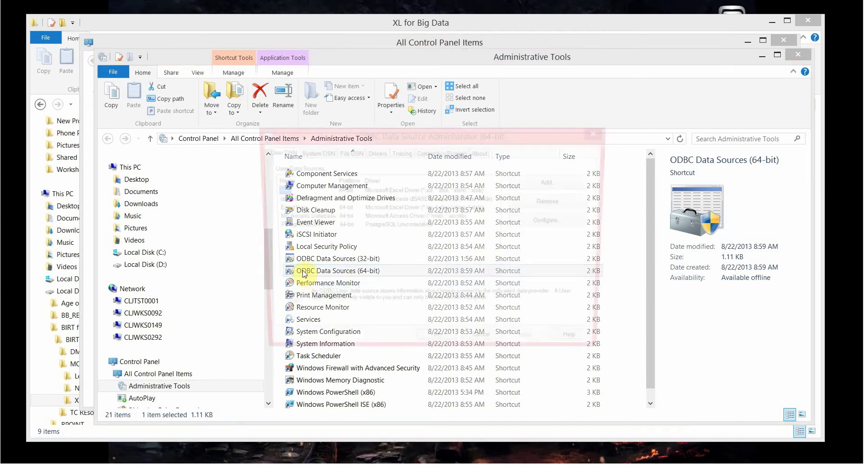
{"action": "left_click_drag", "start_coordinate": [430, 135], "coordinate": [413, 129]}
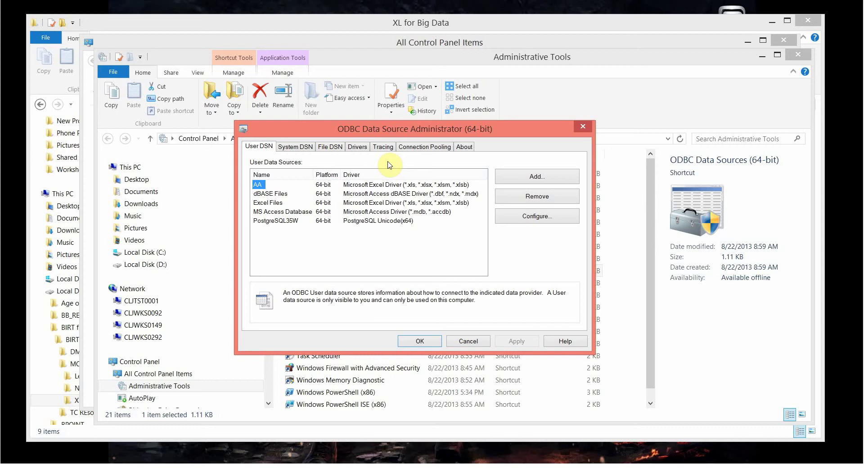
Start adding a user data source and choose the Microsoft Access Text Driver (*.txt, *.csv)
{"action": "left_click", "coordinate": [542, 180]}
{"action": "left_click_drag", "start_coordinate": [492, 148], "coordinate": [473, 125]}
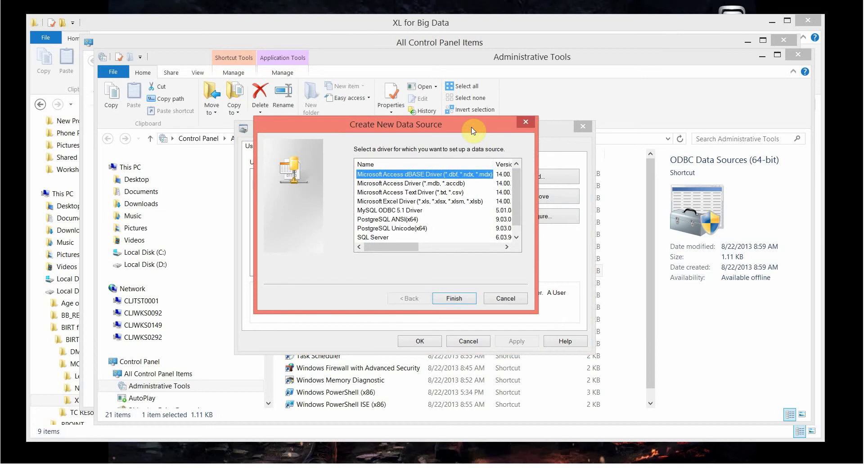
{"action": "left_click_drag", "start_coordinate": [514, 215], "coordinate": [517, 194]}
{"action": "left_click_drag", "start_coordinate": [454, 125], "coordinate": [440, 101]}
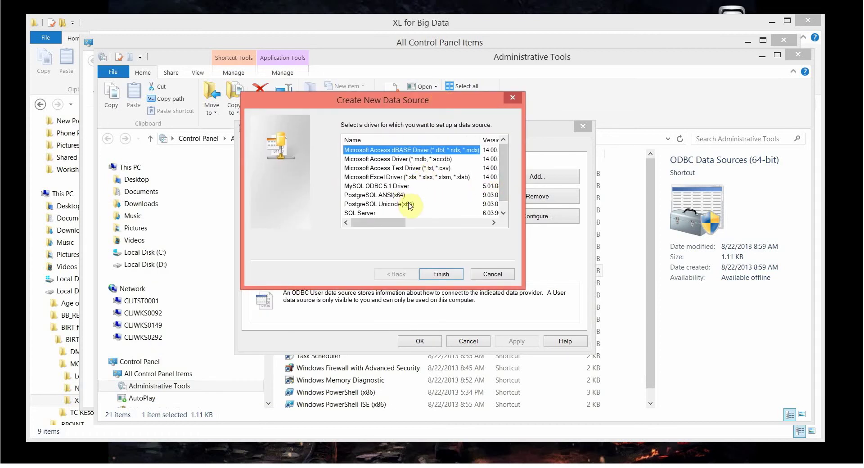
{"action": "left_click", "coordinate": [406, 170]}
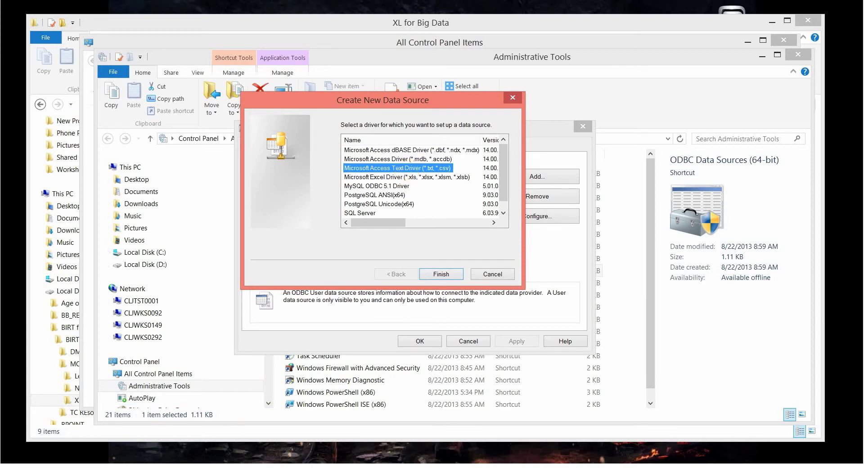
Check the file type of the NON-Distinct Users GP export in the XL for Big Data folder, and return to driver selection
{"action": "left_click", "coordinate": [67, 398]}
{"action": "left_click", "coordinate": [380, 225]}
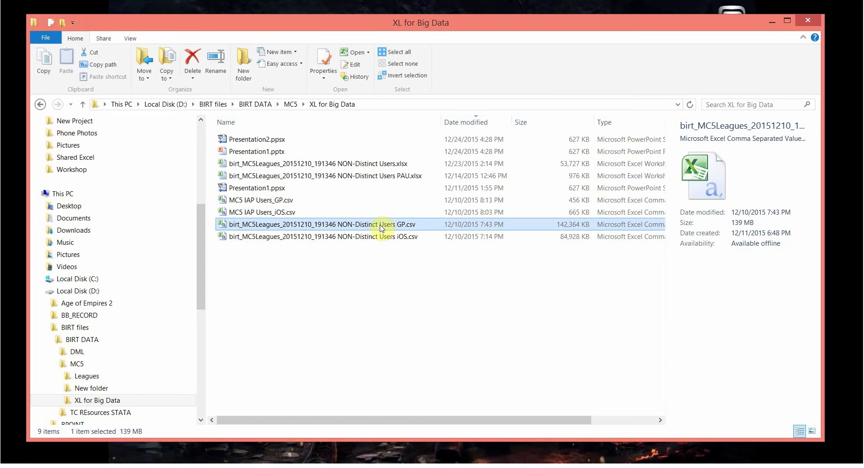
{"action": "key", "text": "alt+Tab"}
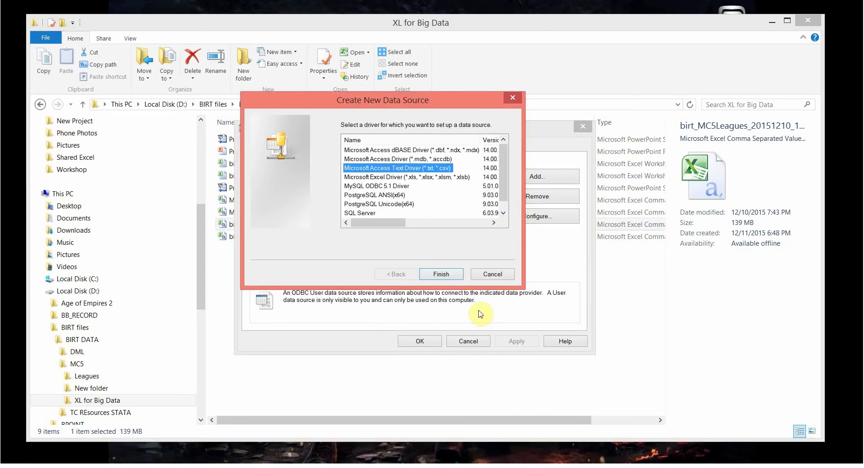
Confirm the Microsoft Access Text Driver (*.txt, *.csv) as the driver for the new data source
{"action": "left_click_drag", "start_coordinate": [401, 100], "coordinate": [382, 96]}
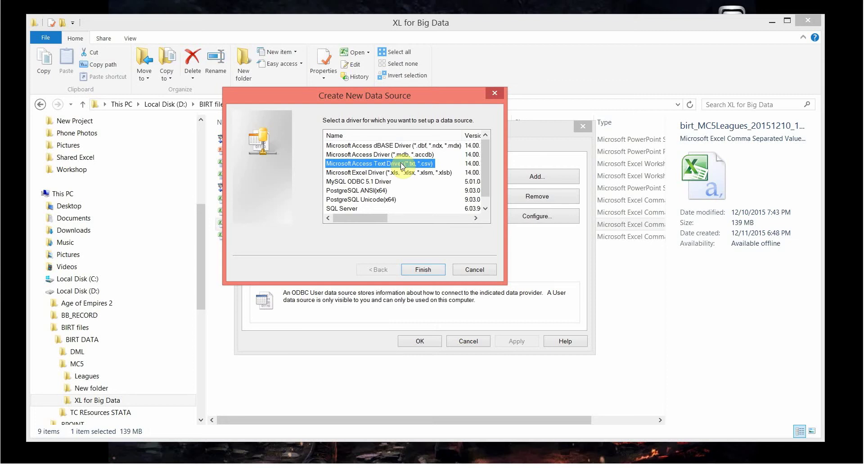
{"action": "left_click", "coordinate": [390, 171]}
{"action": "left_click", "coordinate": [389, 166]}
{"action": "left_click_drag", "start_coordinate": [401, 95], "coordinate": [382, 92]}
{"action": "left_click", "coordinate": [404, 268]}
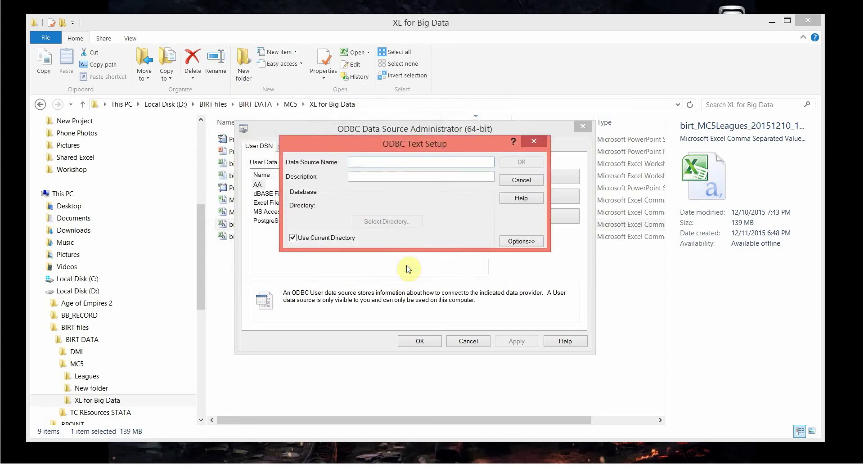
Turn off Use Current Directory and name the data source MC5 Leagues
{"action": "left_click_drag", "start_coordinate": [431, 149], "coordinate": [475, 117]}
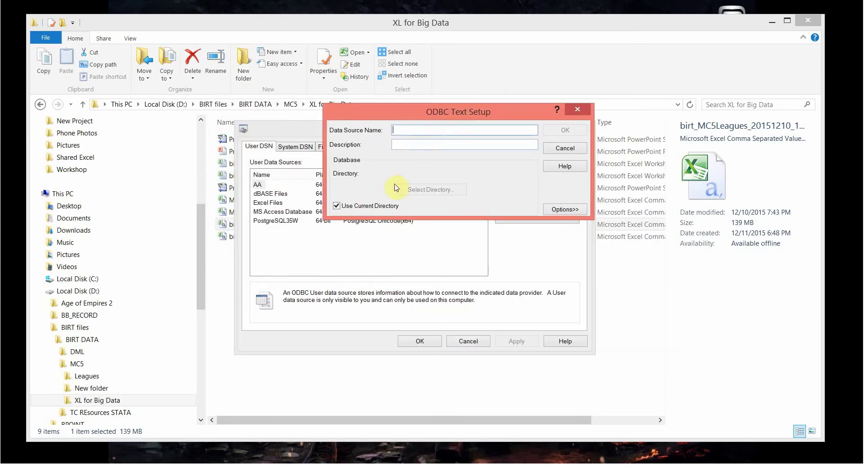
{"action": "left_click", "coordinate": [337, 206]}
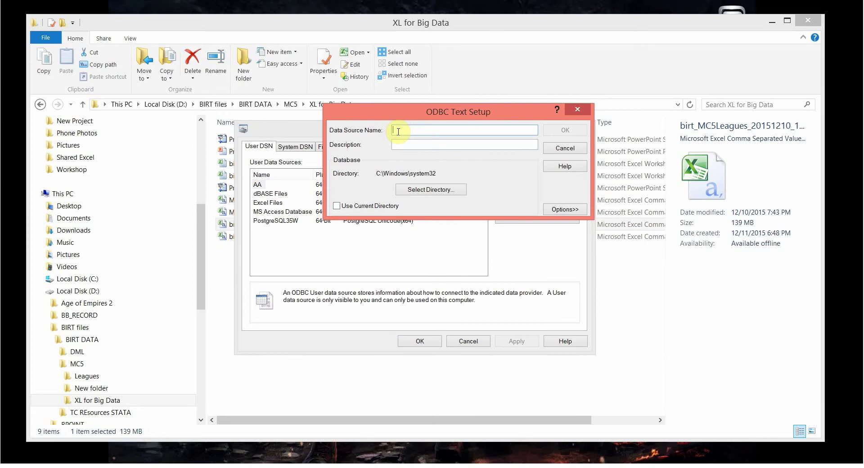
{"action": "left_click", "coordinate": [399, 132]}
{"action": "type", "text": "MC5 Leagues"}
{"action": "left_click_drag", "start_coordinate": [491, 112], "coordinate": [474, 104]}
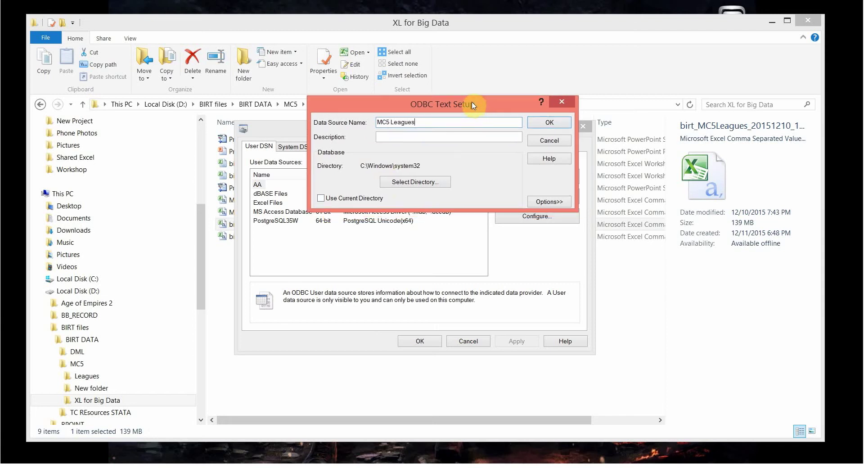
Browse for the data source directory on drive D: to BIRT files\BIRT DATA\MC5 and select the XL for Big Data folder
{"action": "left_click", "coordinate": [409, 181]}
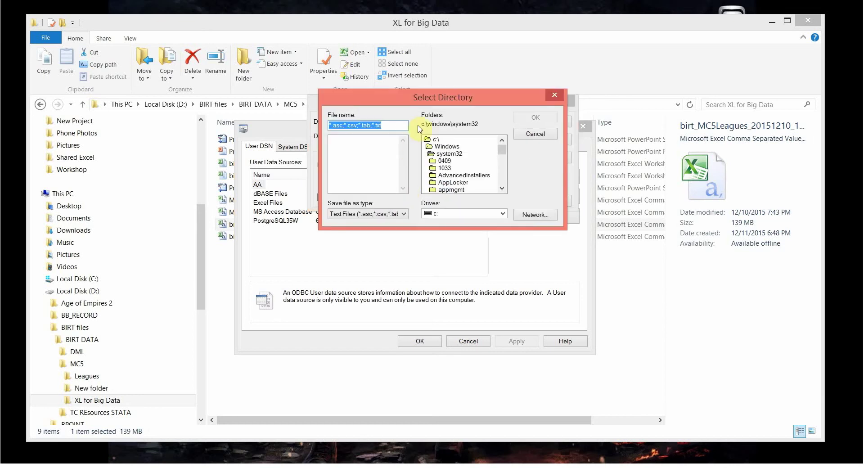
{"action": "left_click_drag", "start_coordinate": [440, 96], "coordinate": [371, 84]}
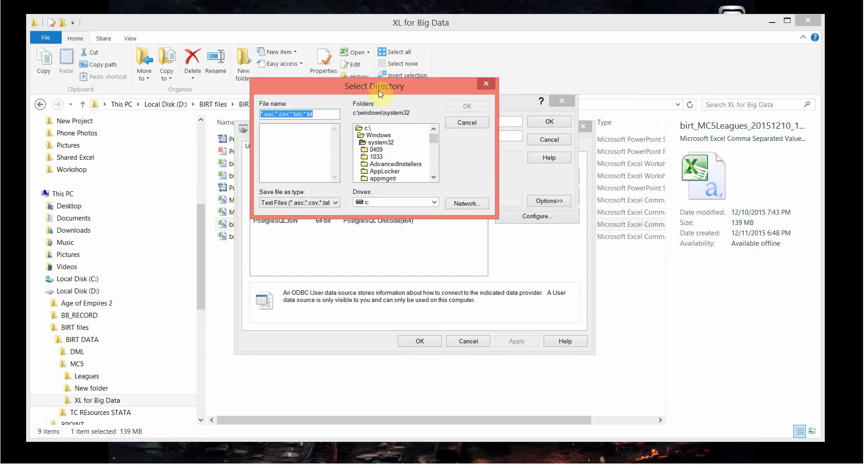
{"action": "left_click", "coordinate": [434, 203]}
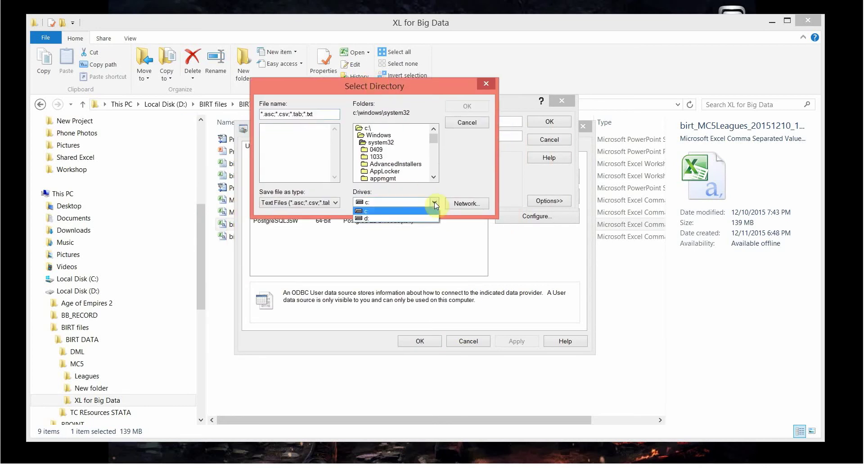
{"action": "left_click", "coordinate": [362, 220]}
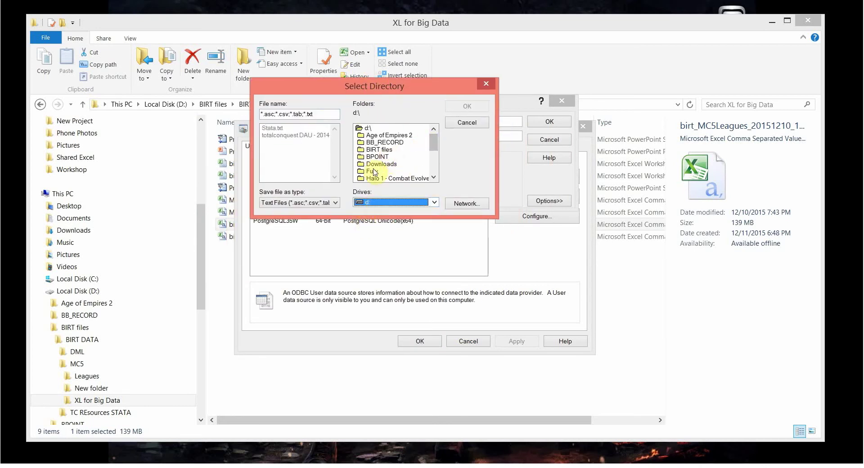
{"action": "double_click", "coordinate": [364, 151]}
{"action": "double_click", "coordinate": [368, 143]}
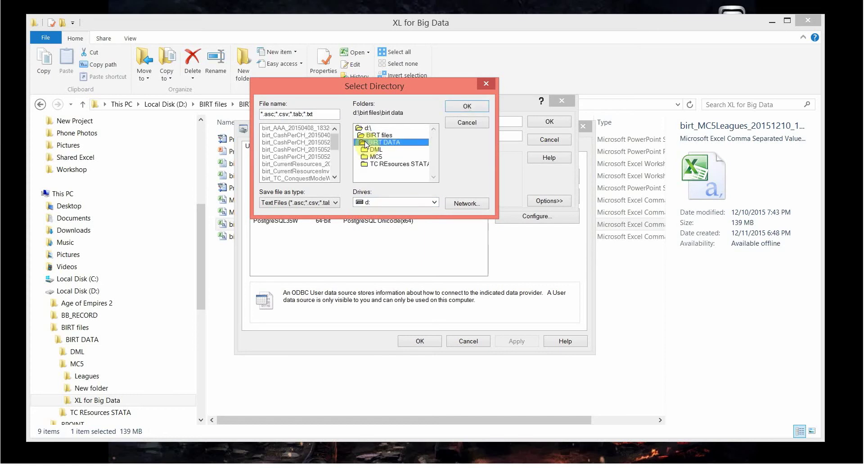
{"action": "double_click", "coordinate": [376, 157]}
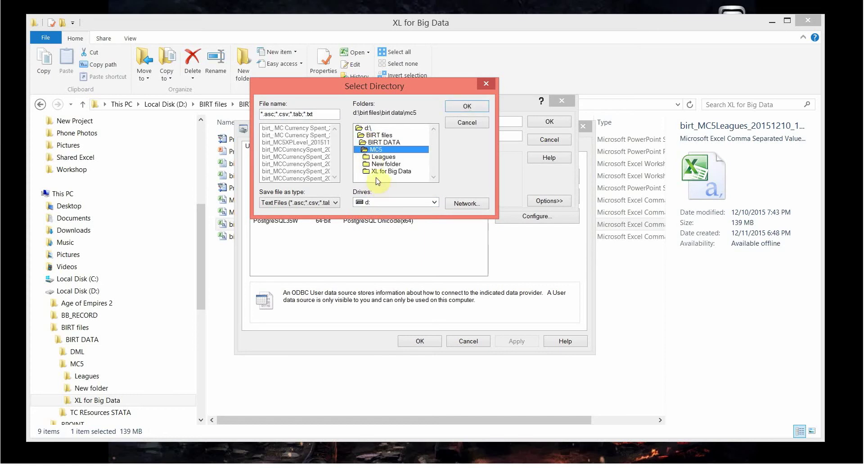
{"action": "left_click", "coordinate": [372, 174]}
{"action": "left_click", "coordinate": [371, 157]}
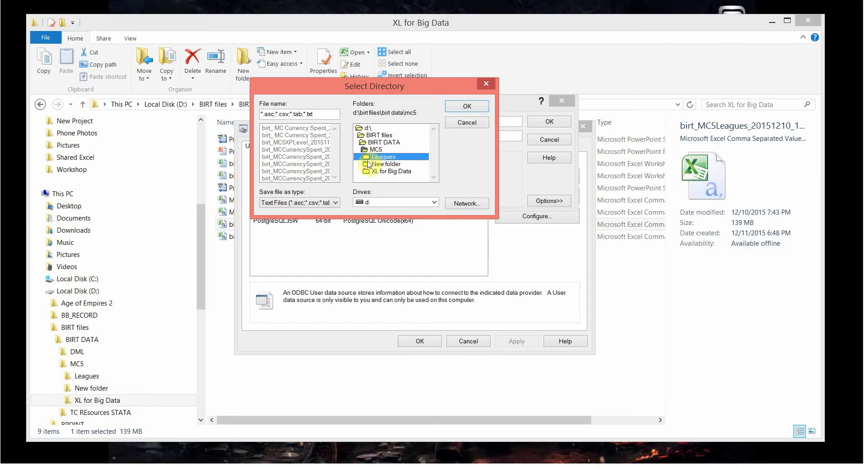
{"action": "left_click", "coordinate": [368, 174]}
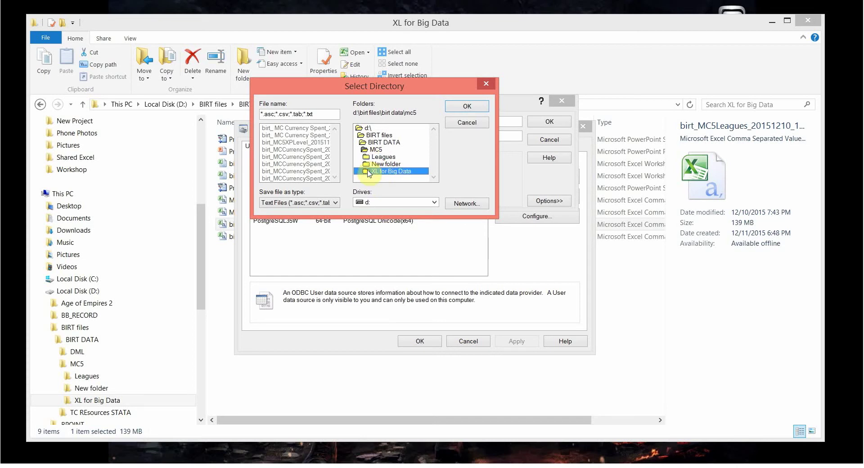
Check in File Explorer where the NON-Distinct Users GP CSV export is stored, and return to the directory selection
{"action": "left_click", "coordinate": [273, 361]}
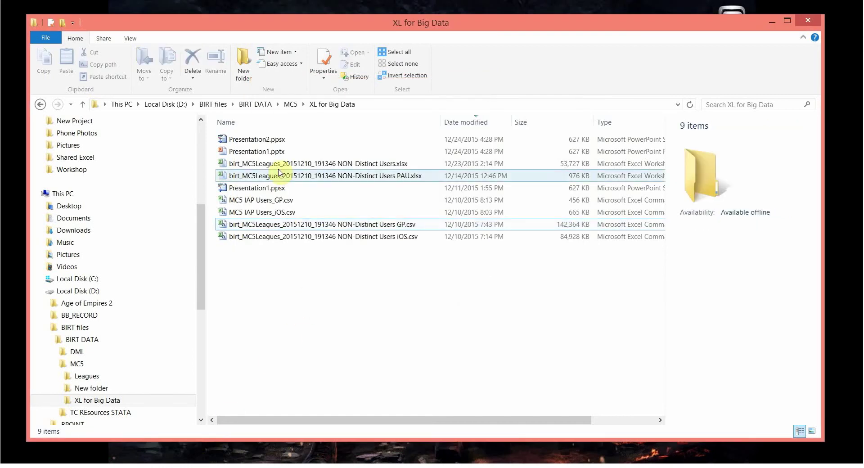
{"action": "left_click", "coordinate": [376, 102]}
{"action": "left_click", "coordinate": [296, 226]}
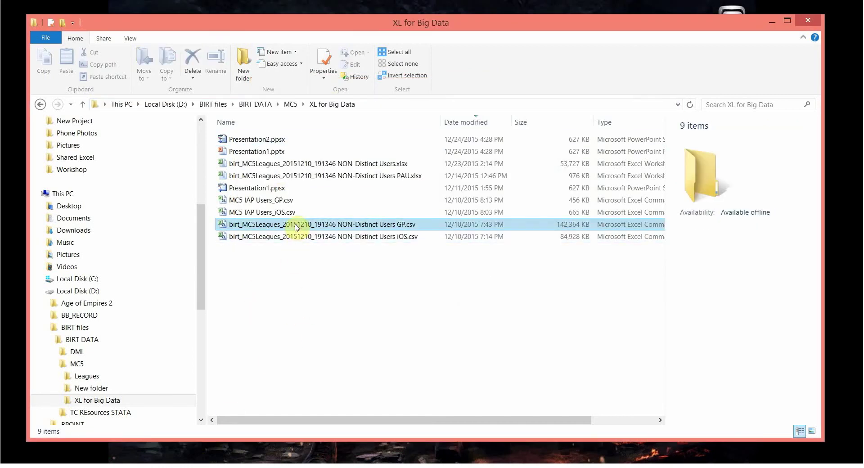
{"action": "left_click", "coordinate": [600, 461]}
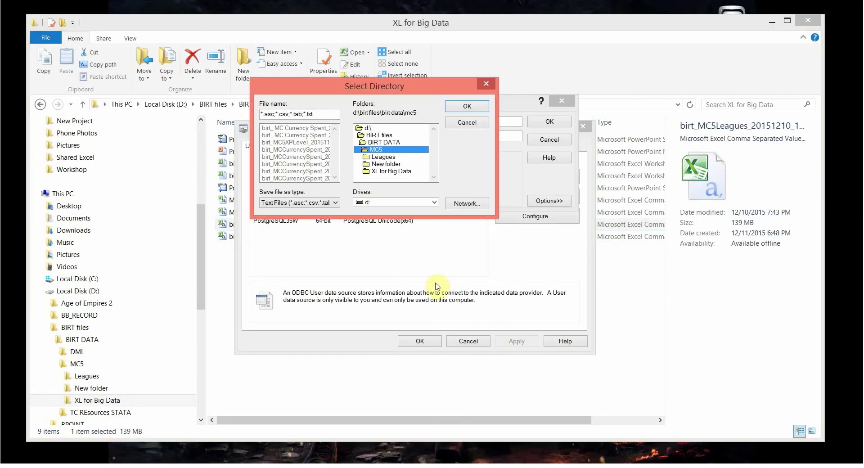
Open the XL for Big Data folder inside MC5 as the data source directory
{"action": "left_click", "coordinate": [371, 172]}
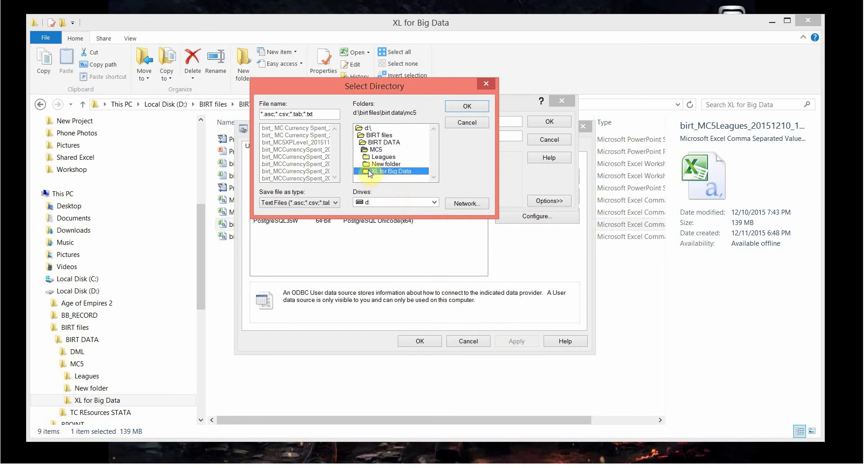
{"action": "double_click", "coordinate": [369, 170]}
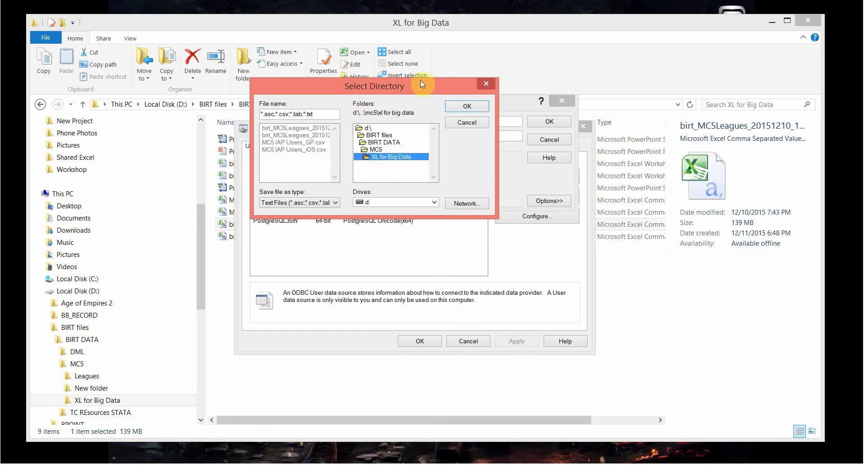
{"action": "left_click_drag", "start_coordinate": [420, 81], "coordinate": [400, 79]}
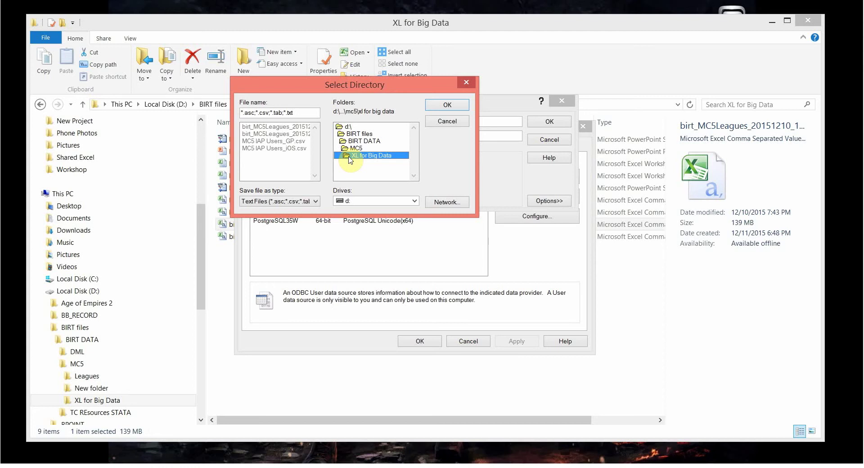
Examine the league and IAP user CSV files listed for the XL for Big Data directory
{"action": "left_click", "coordinate": [288, 134]}
{"action": "left_click", "coordinate": [282, 150]}
{"action": "left_click", "coordinate": [283, 143]}
{"action": "left_click", "coordinate": [284, 134]}
{"action": "left_click", "coordinate": [284, 129]}
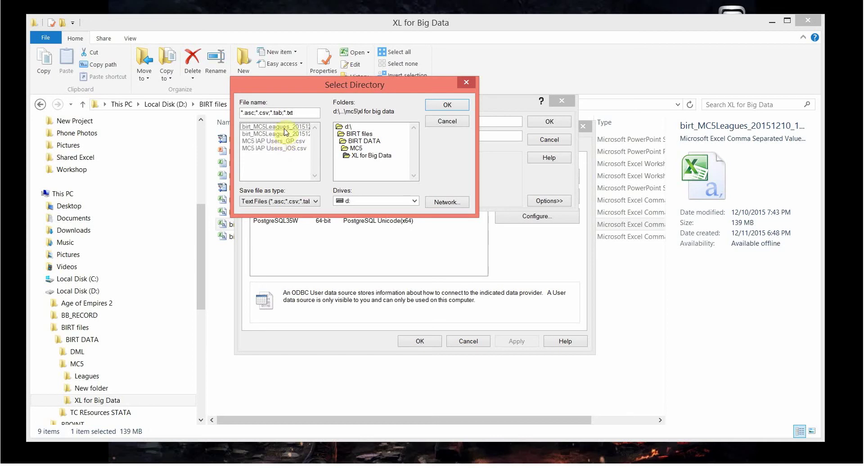
{"action": "left_click", "coordinate": [348, 157]}
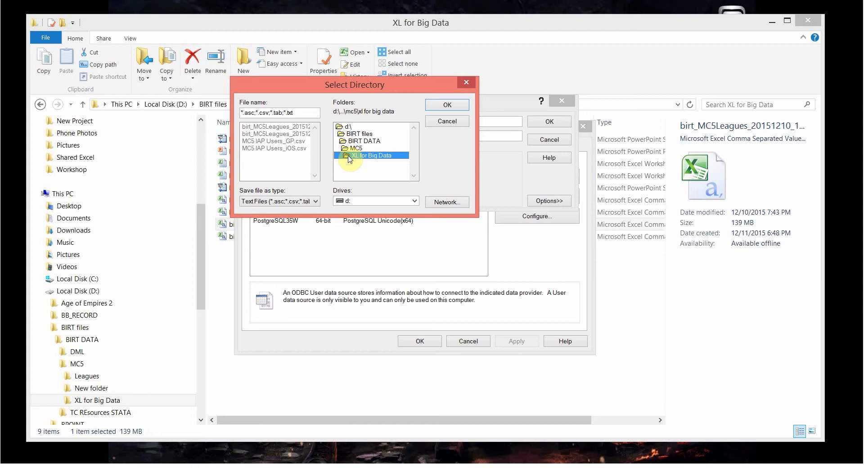
{"action": "left_click", "coordinate": [291, 131]}
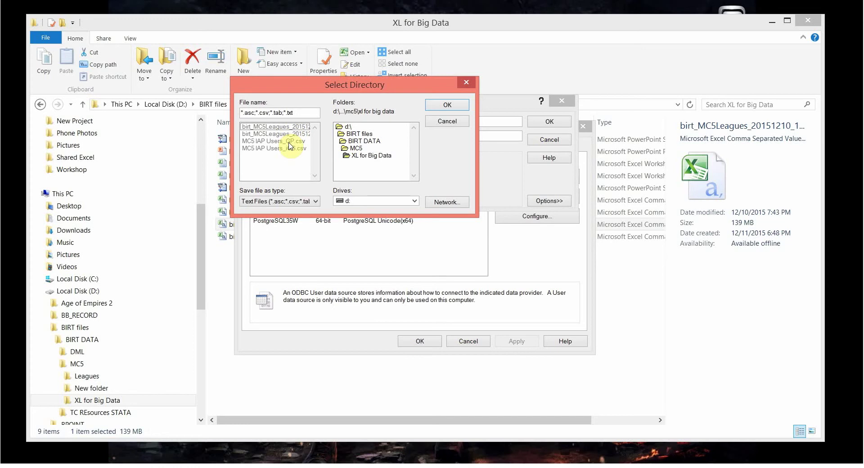
{"action": "left_click", "coordinate": [289, 142]}
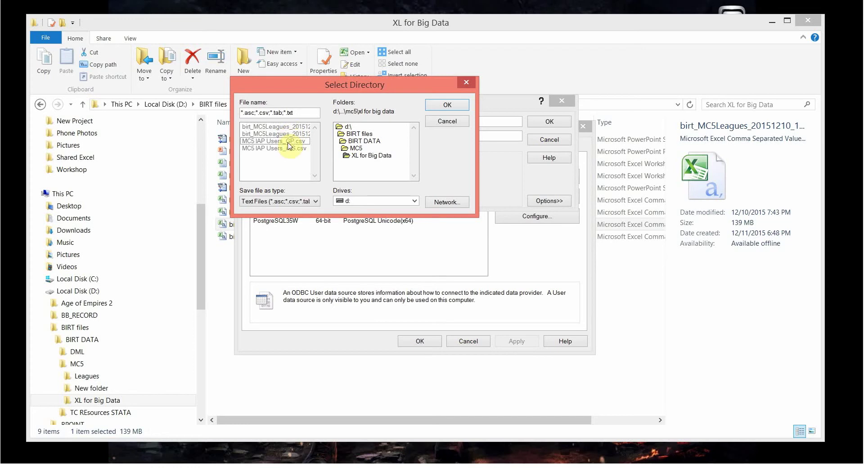
{"action": "left_click", "coordinate": [288, 129]}
{"action": "left_click", "coordinate": [349, 156]}
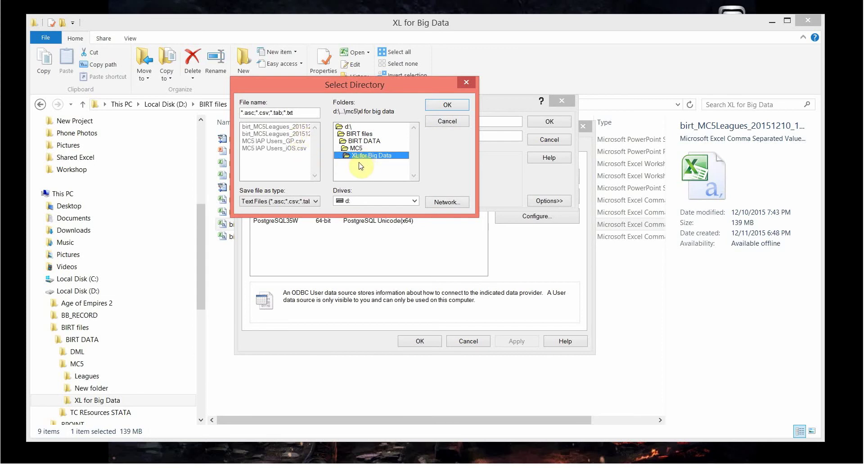
Accept the XL for Big Data directory and save the MC5 Leagues text data source
{"action": "left_click", "coordinate": [447, 105]}
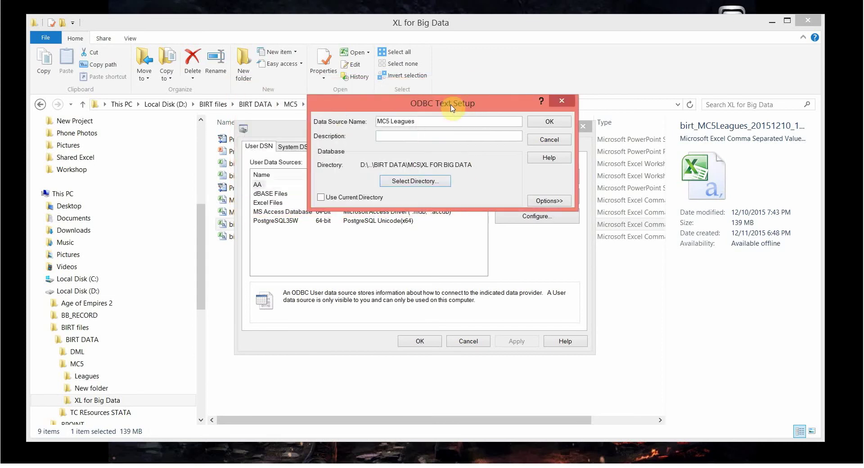
{"action": "left_click_drag", "start_coordinate": [472, 104], "coordinate": [443, 93]}
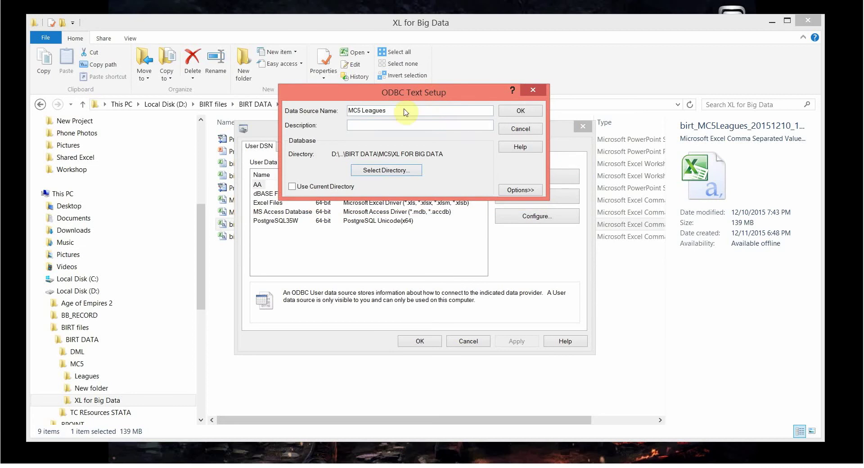
{"action": "left_click", "coordinate": [521, 110]}
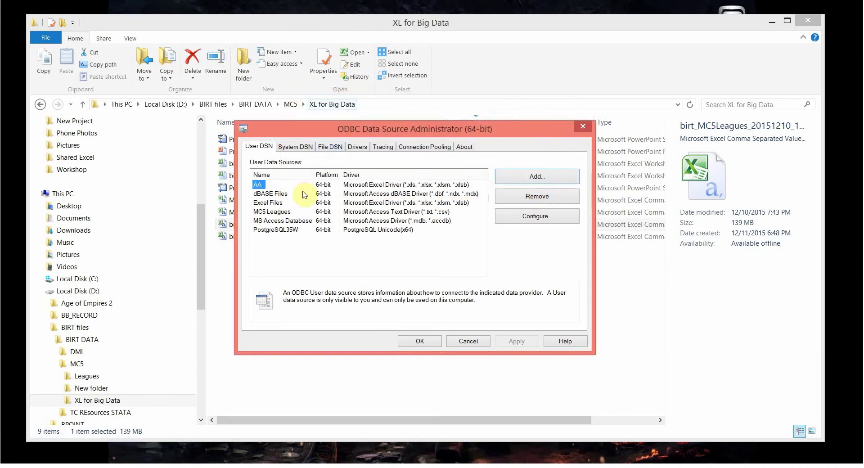
Select the MC5 Leagues entry before closing the ODBC administrator, and switch back to the presentation outline
{"action": "left_click", "coordinate": [273, 211]}
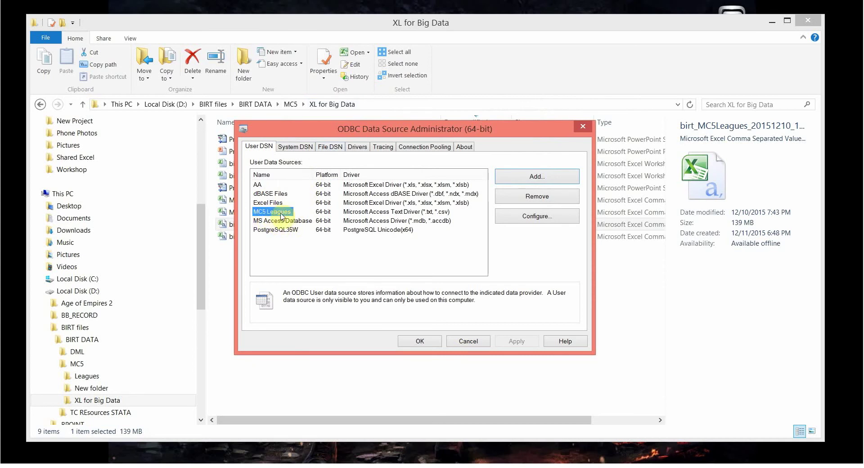
{"action": "left_click_drag", "start_coordinate": [470, 129], "coordinate": [451, 105]}
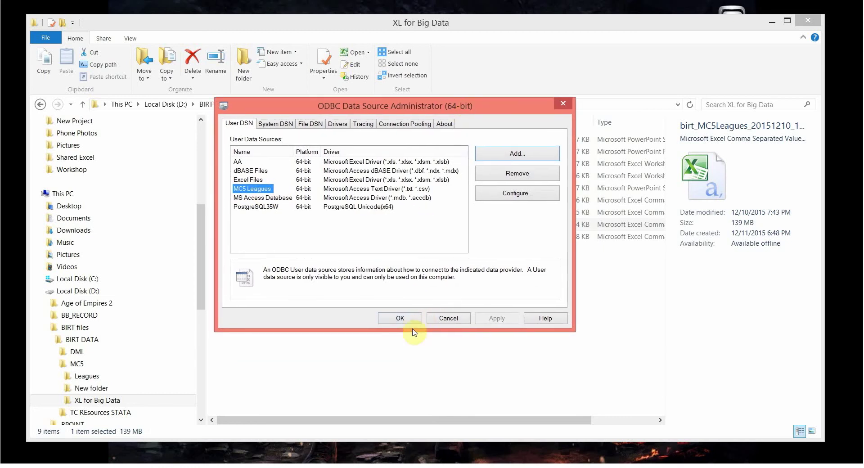
{"action": "left_click", "coordinate": [402, 319]}
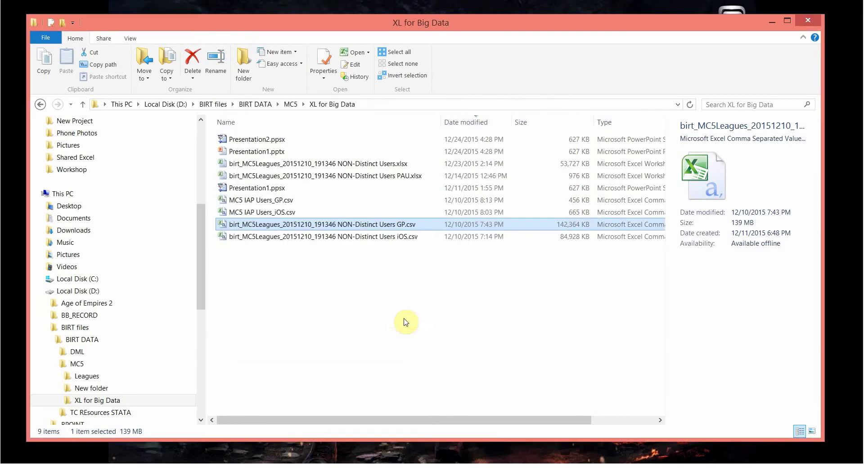
{"action": "left_click", "coordinate": [390, 315]}
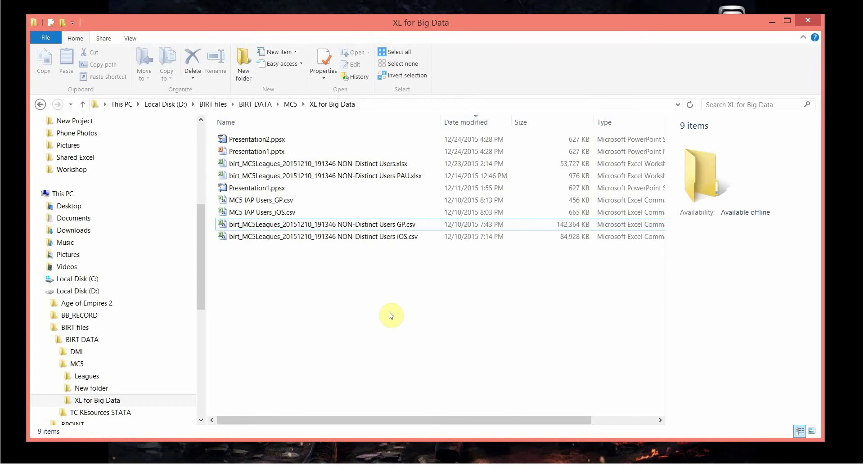
{"action": "left_click", "coordinate": [444, 466]}
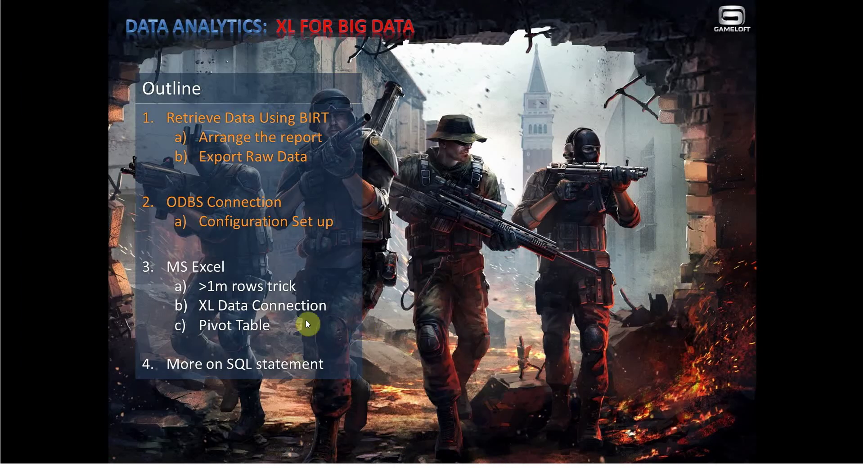
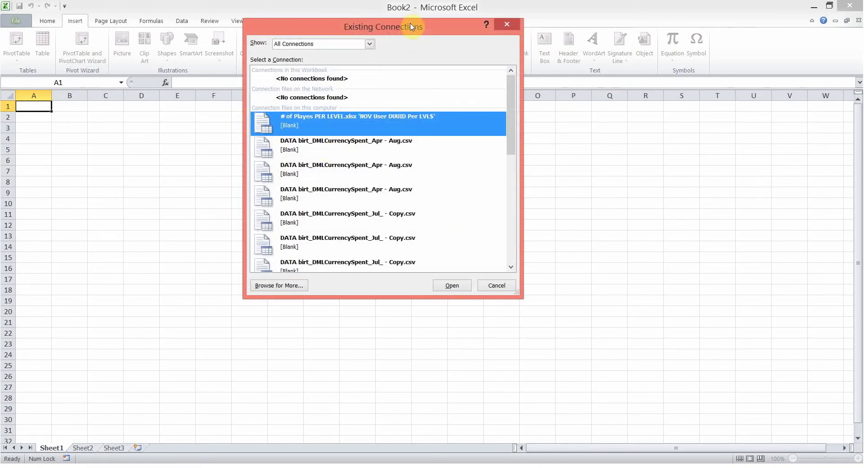
{"action": "left_click_drag", "start_coordinate": [411, 25], "coordinate": [419, 58]}
{"action": "left_click", "coordinate": [506, 319]}
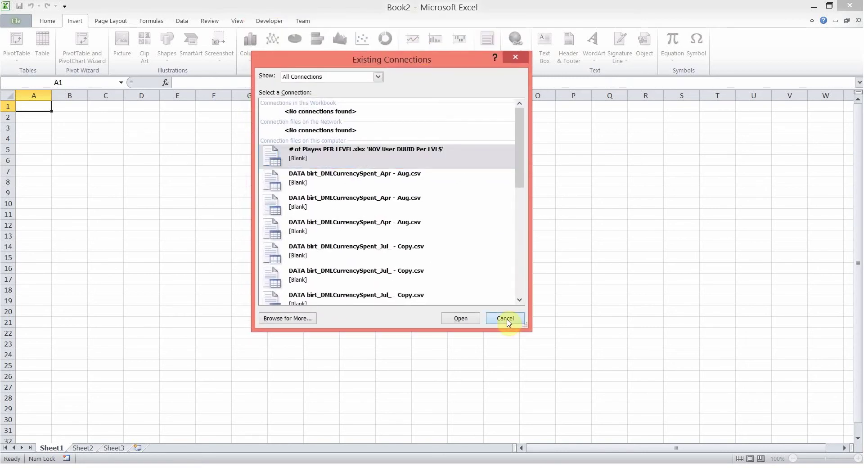
{"action": "left_click", "coordinate": [466, 224]}
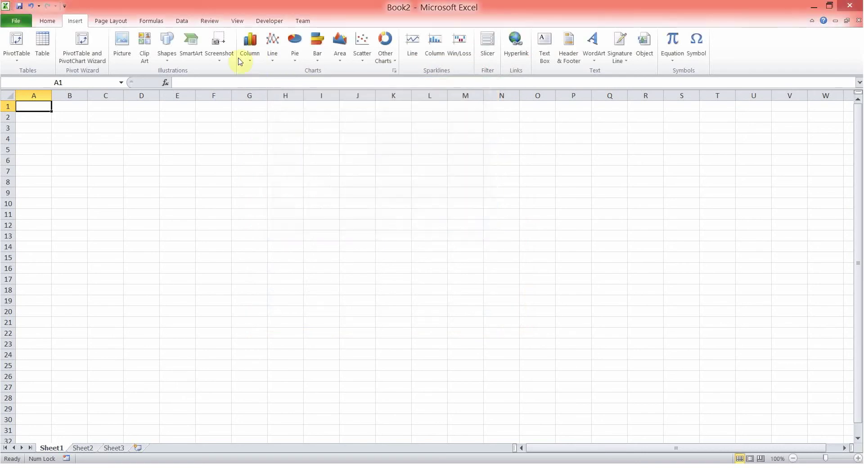
Inspect the workbook's existing connections and the other external data sources available for import
{"action": "left_click", "coordinate": [181, 22]}
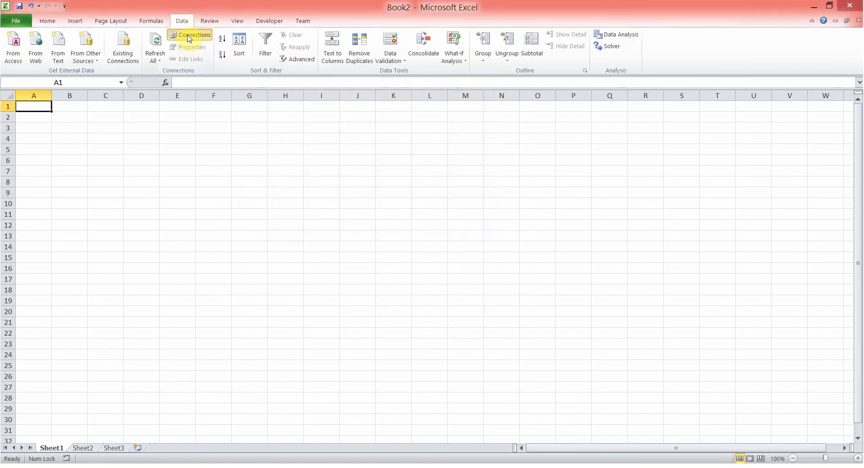
{"action": "left_click", "coordinate": [189, 35]}
{"action": "left_click", "coordinate": [507, 68]}
{"action": "left_click", "coordinate": [131, 137]}
{"action": "left_click", "coordinate": [91, 55]}
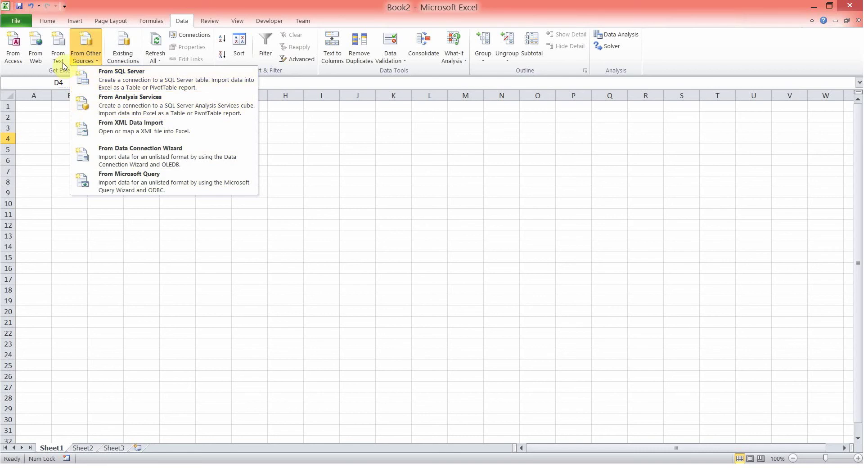
Browse the CSV files offered for text import in the XL for Big Data folder, and close the file browser
{"action": "left_click", "coordinate": [59, 47]}
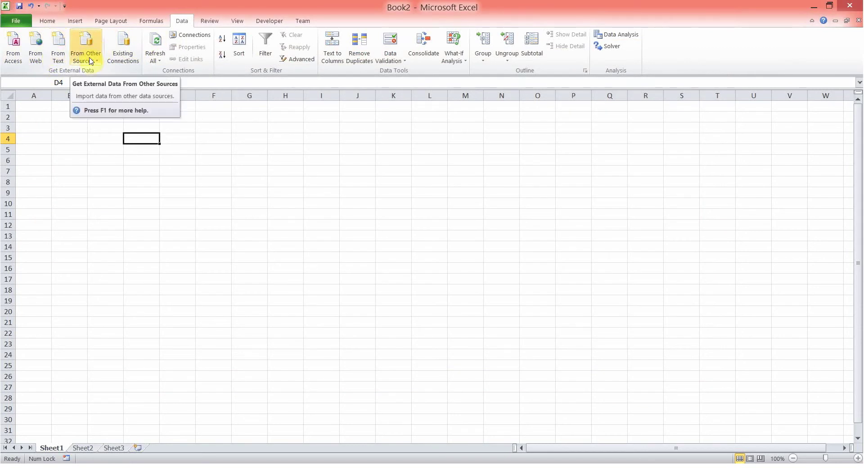
{"action": "left_click", "coordinate": [61, 43]}
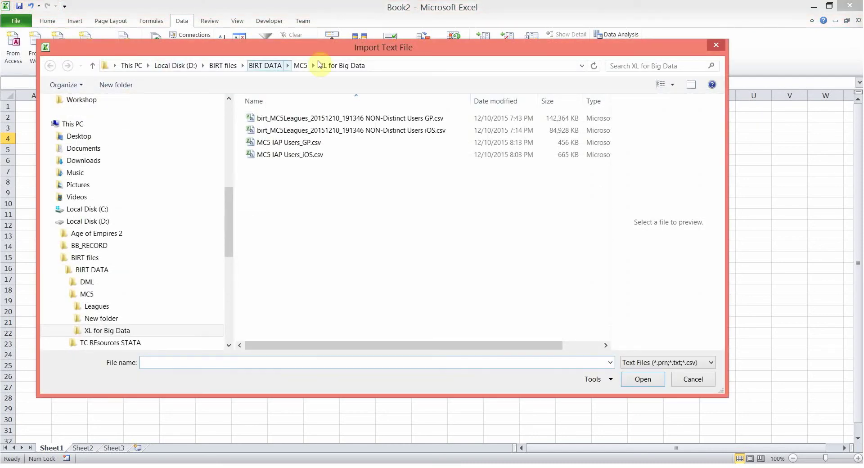
{"action": "left_click_drag", "start_coordinate": [405, 48], "coordinate": [419, 52]}
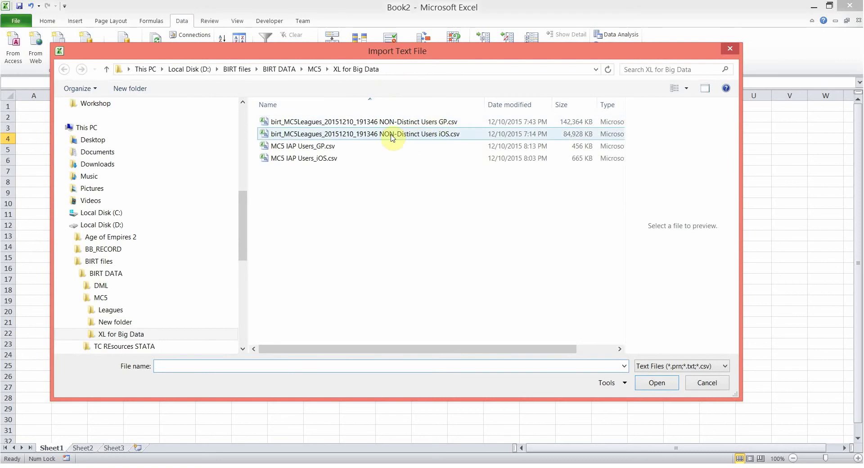
{"action": "left_click", "coordinate": [727, 52]}
Choose birt_MC5Leagues_20151210_191346 NON-Distinct Users GP.csv as the text file for import
{"action": "left_click", "coordinate": [55, 57]}
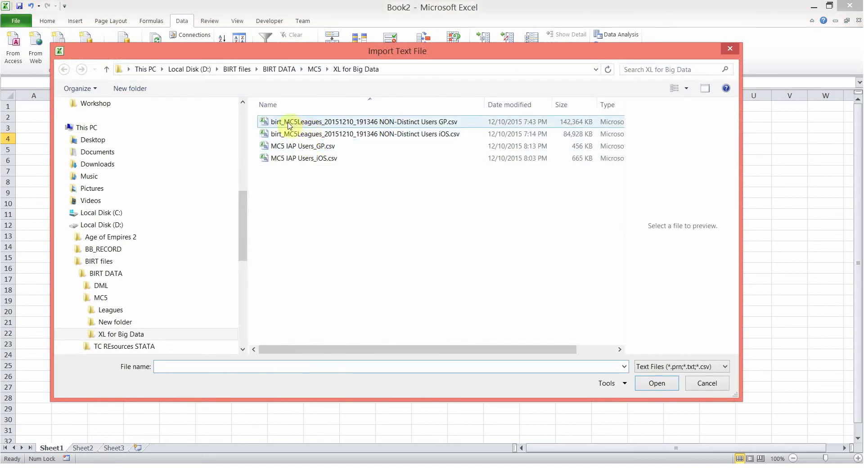
{"action": "left_click", "coordinate": [443, 124]}
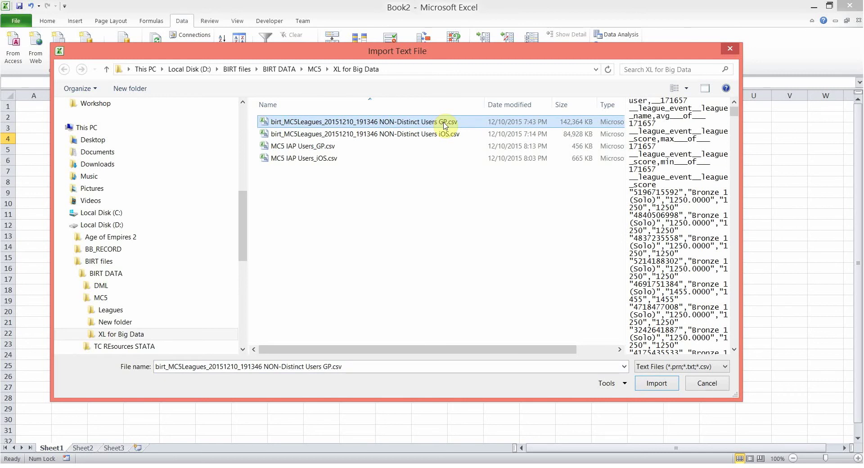
{"action": "left_click", "coordinate": [661, 385]}
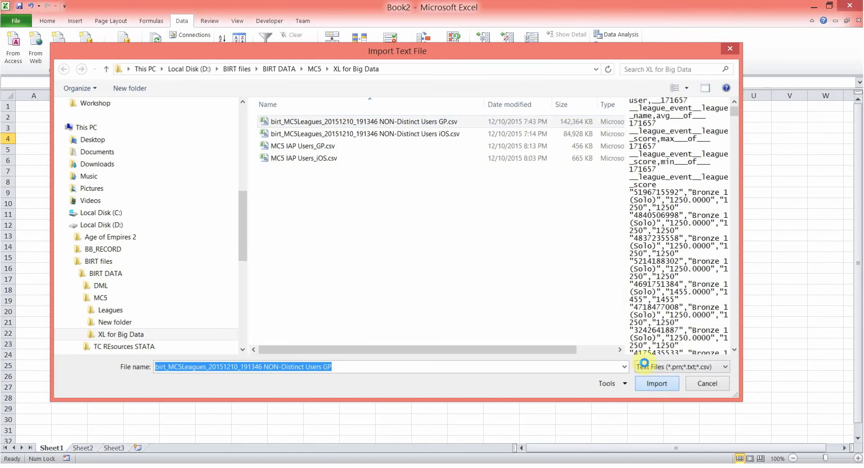
{"action": "left_click_drag", "start_coordinate": [391, 52], "coordinate": [422, 92]}
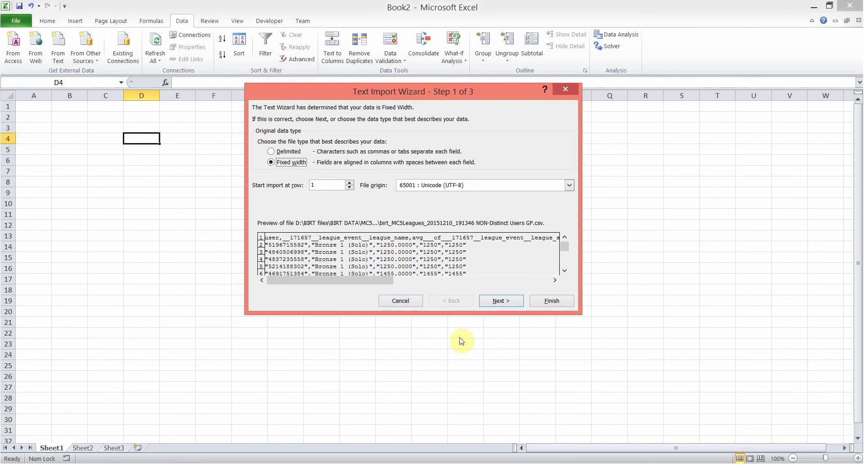
Complete the text import settings with fixed-width columns, the suggested column breaks and the General data format
{"action": "left_click", "coordinate": [500, 300]}
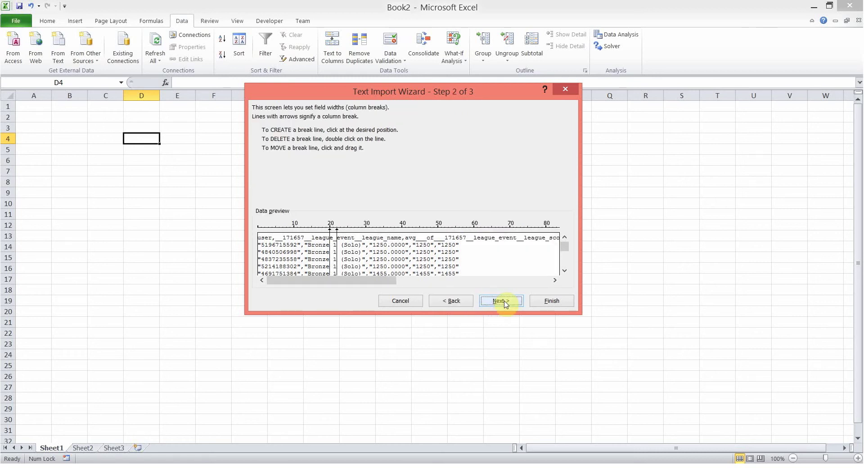
{"action": "left_click", "coordinate": [501, 300]}
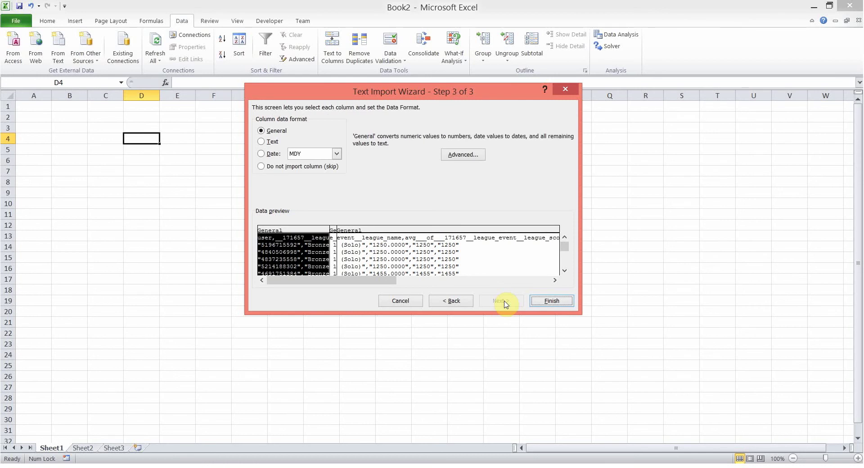
{"action": "left_click", "coordinate": [454, 302]}
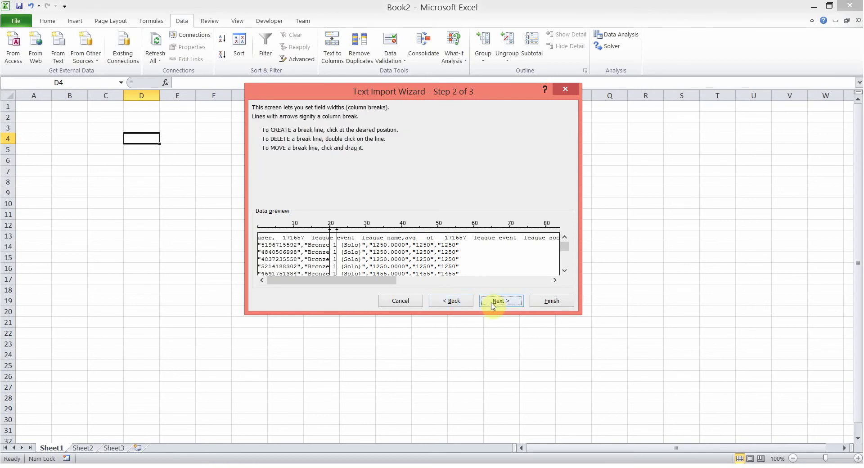
{"action": "left_click", "coordinate": [494, 305]}
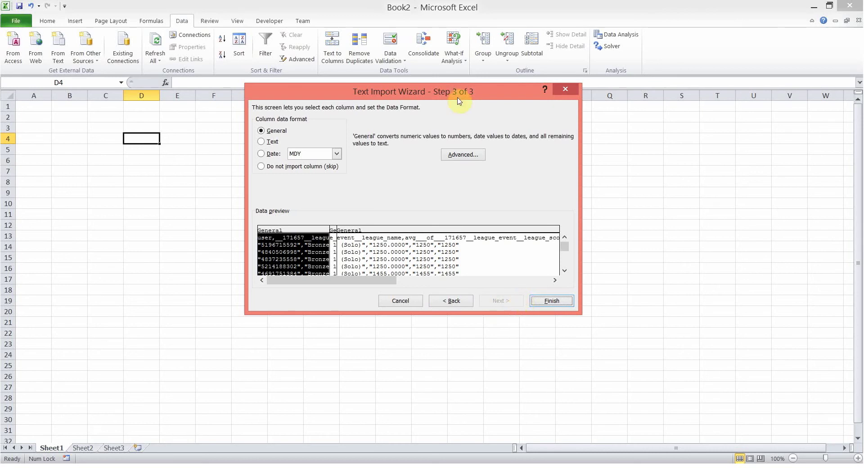
{"action": "left_click", "coordinate": [552, 301]}
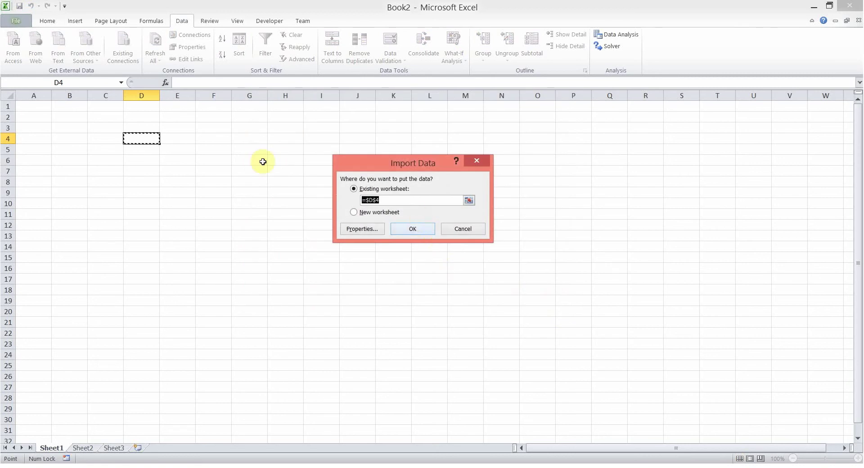
Try to import the text data into Sheet1 starting at cell A1, and cancel the import
{"action": "left_click", "coordinate": [33, 108]}
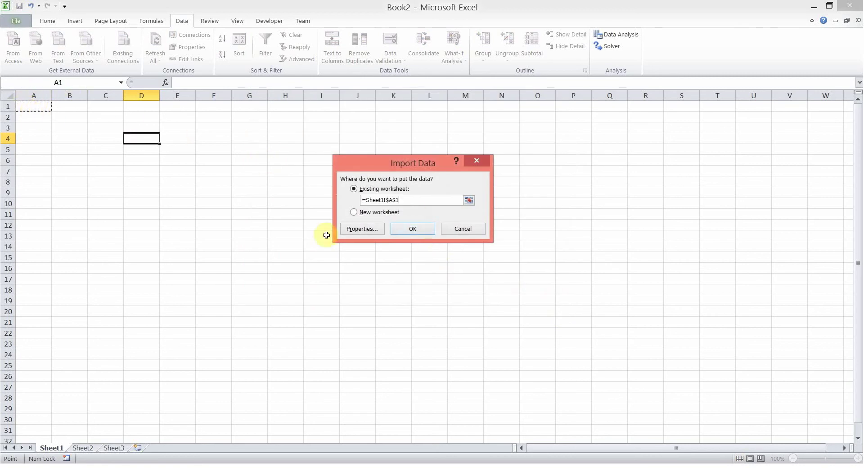
{"action": "left_click", "coordinate": [409, 229]}
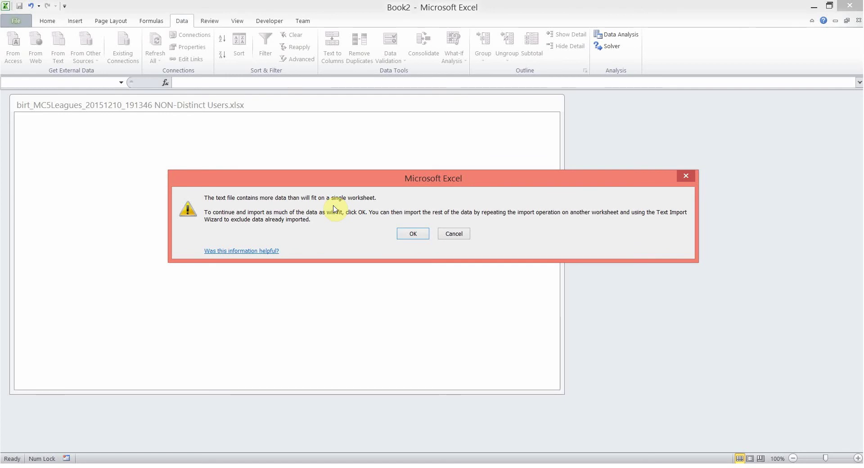
{"action": "left_click", "coordinate": [456, 233]}
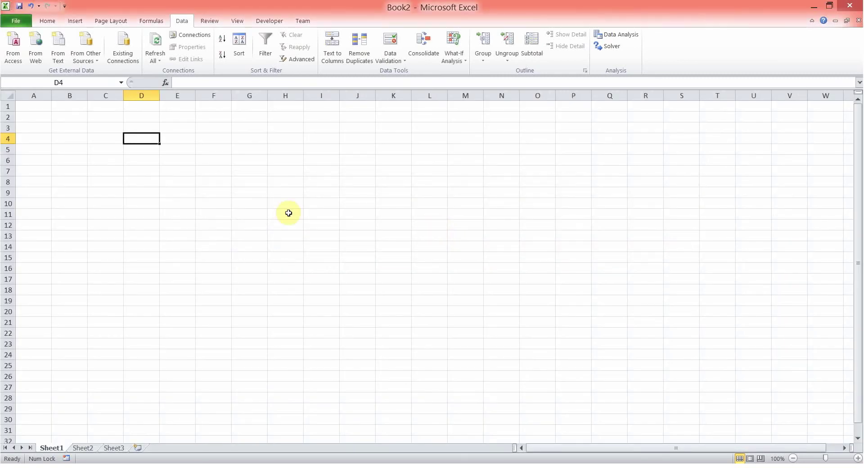
{"action": "left_click", "coordinate": [92, 61]}
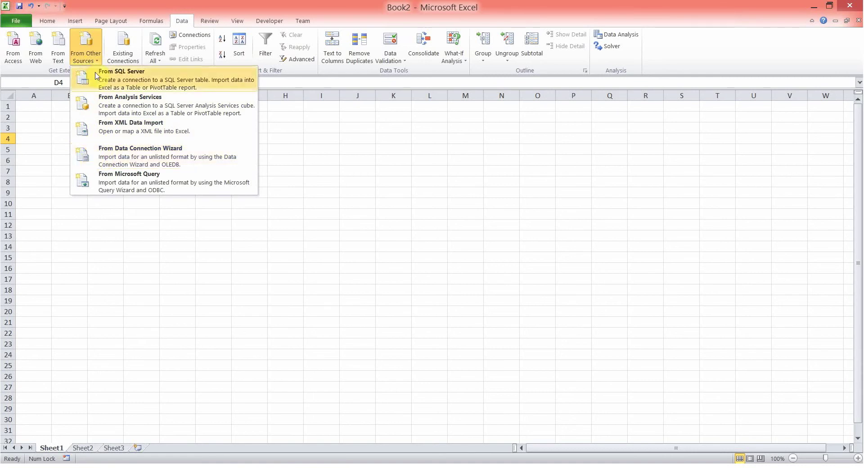
{"action": "left_click", "coordinate": [53, 21]}
{"action": "left_click", "coordinate": [180, 23]}
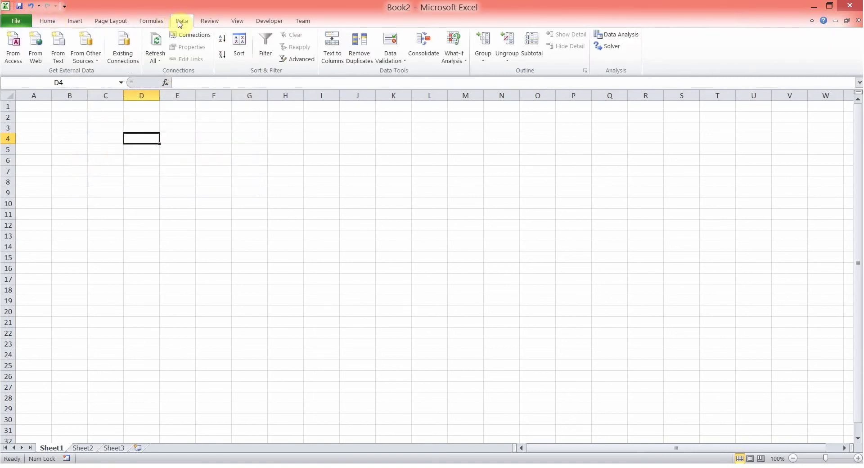
Set up a new connection with the Data Connection Wizard, using an ODBC DSN and the MC5 Leagues data source
{"action": "left_click", "coordinate": [93, 62]}
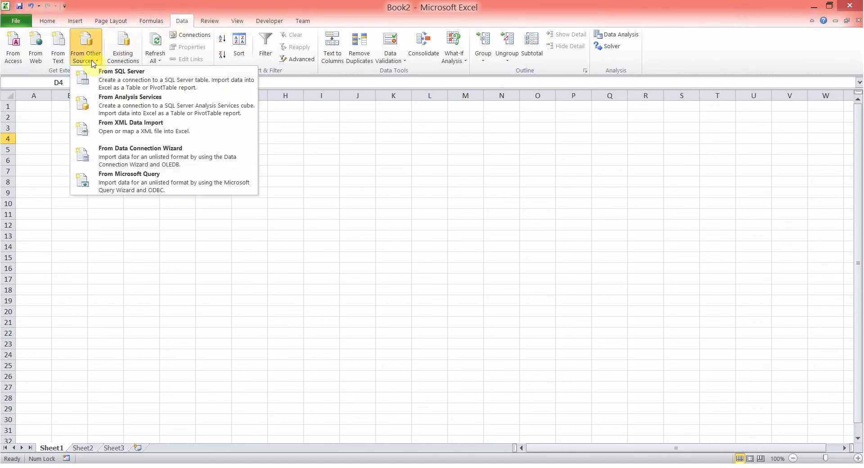
{"action": "left_click", "coordinate": [91, 157]}
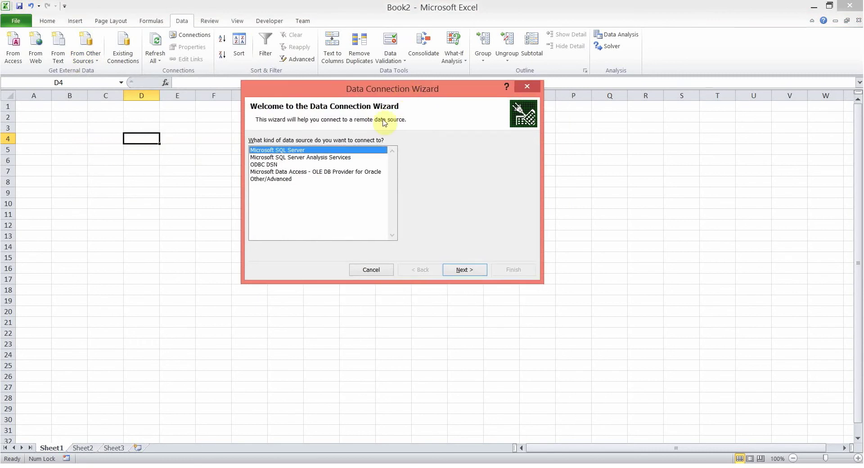
{"action": "left_click", "coordinate": [273, 165]}
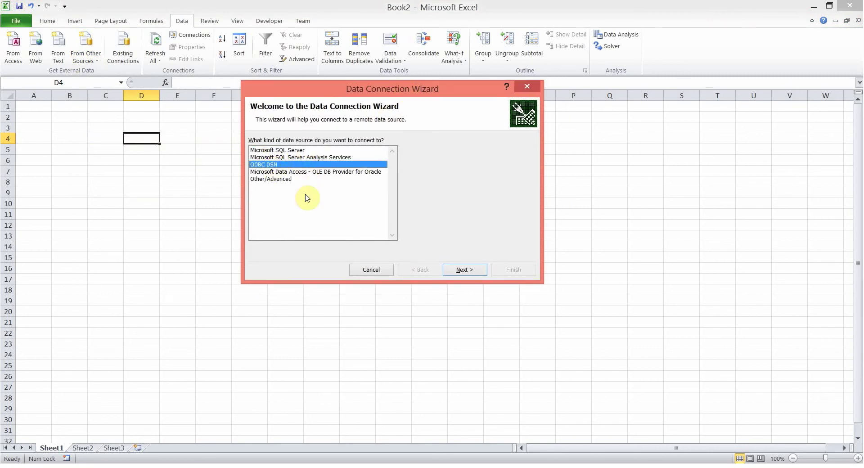
{"action": "left_click", "coordinate": [467, 271]}
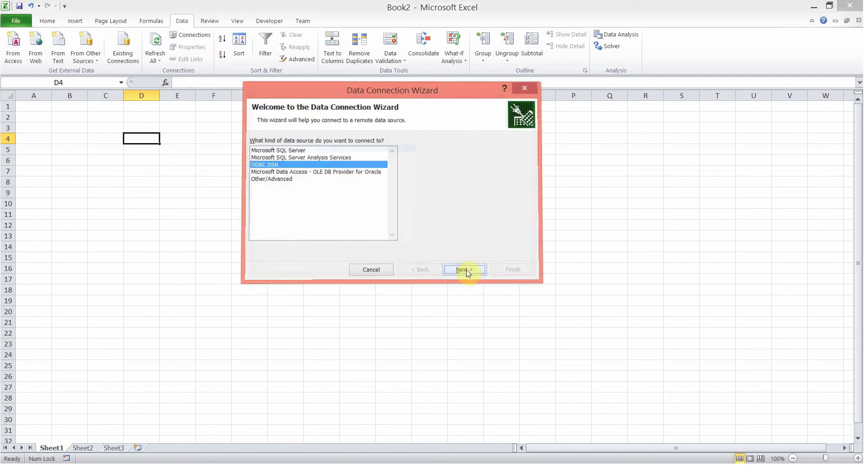
{"action": "left_click_drag", "start_coordinate": [416, 89], "coordinate": [405, 85]}
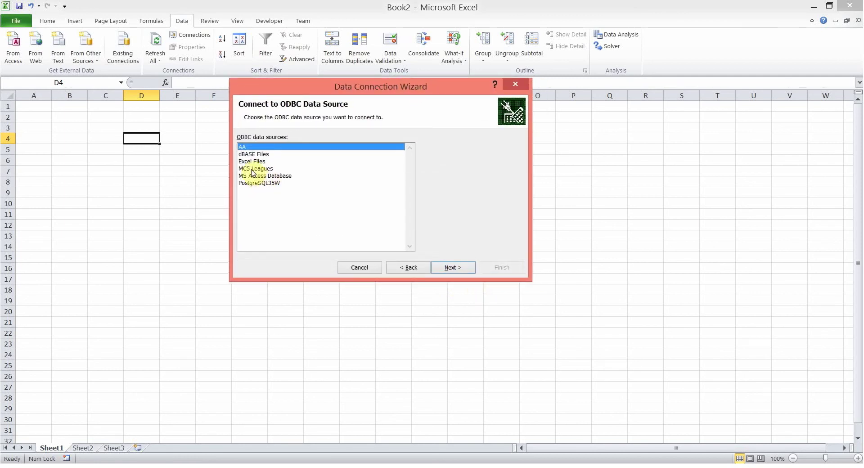
{"action": "left_click", "coordinate": [254, 169]}
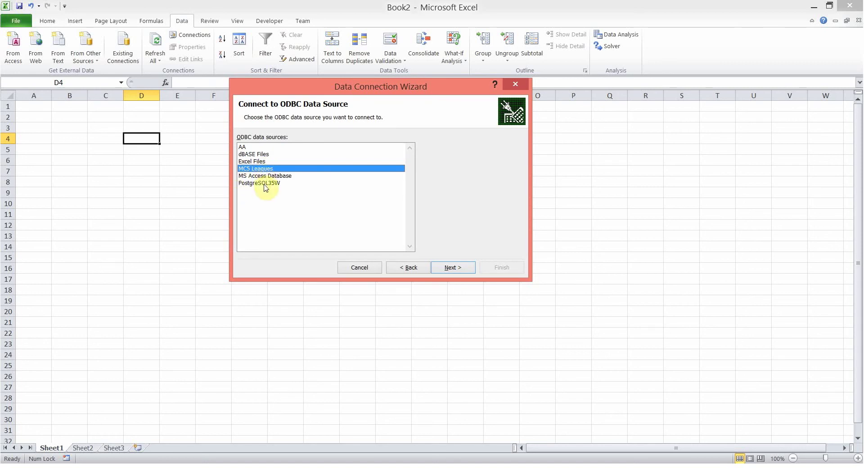
{"action": "left_click", "coordinate": [452, 271]}
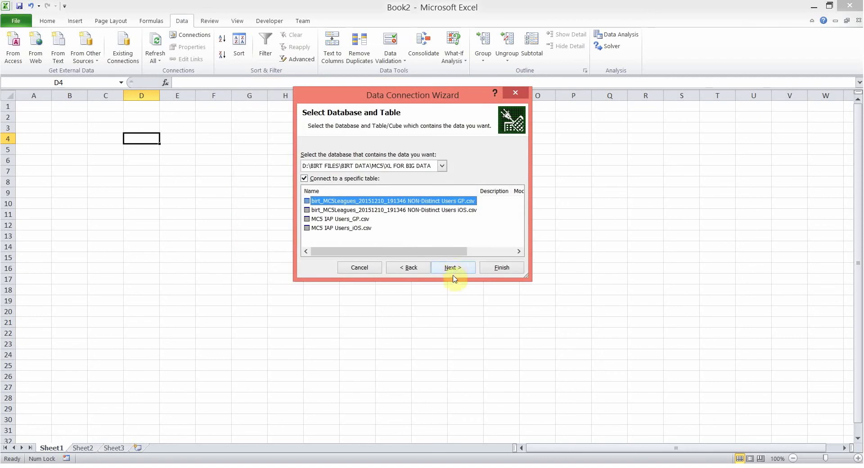
Keep the XL FOR BIG DATA directory as the database, disable connecting to a specific table, and continue to the connection file settings
{"action": "left_click_drag", "start_coordinate": [444, 96], "coordinate": [420, 87]}
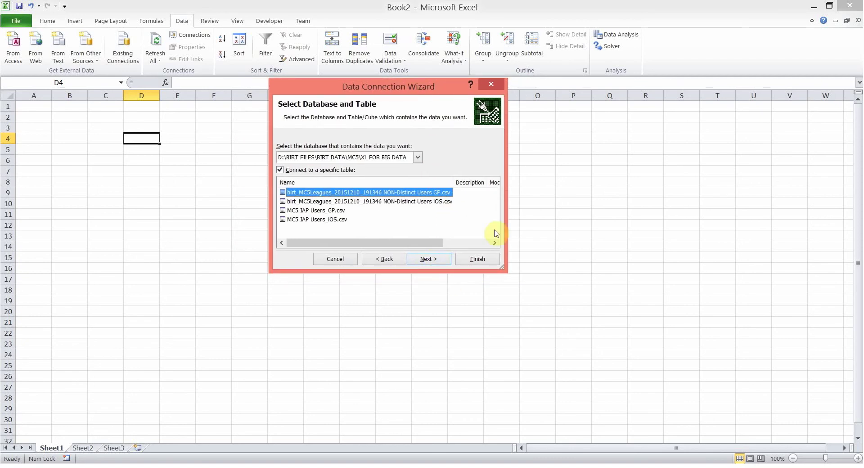
{"action": "left_click_drag", "start_coordinate": [504, 270], "coordinate": [587, 325]}
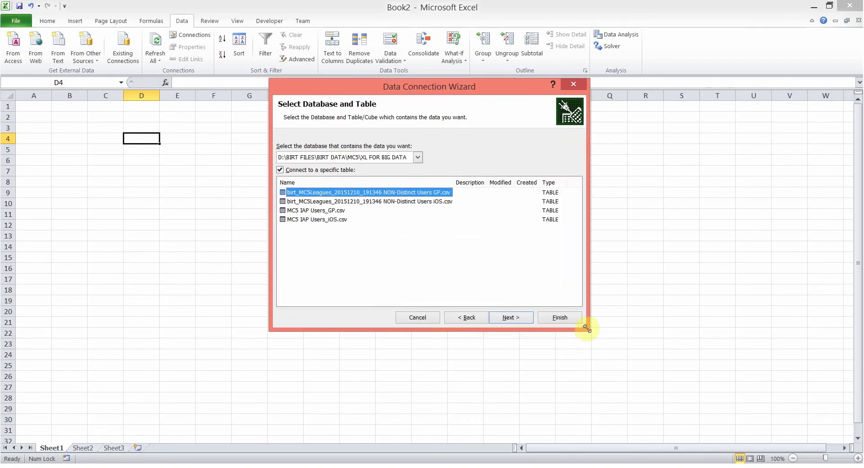
{"action": "left_click", "coordinate": [280, 170]}
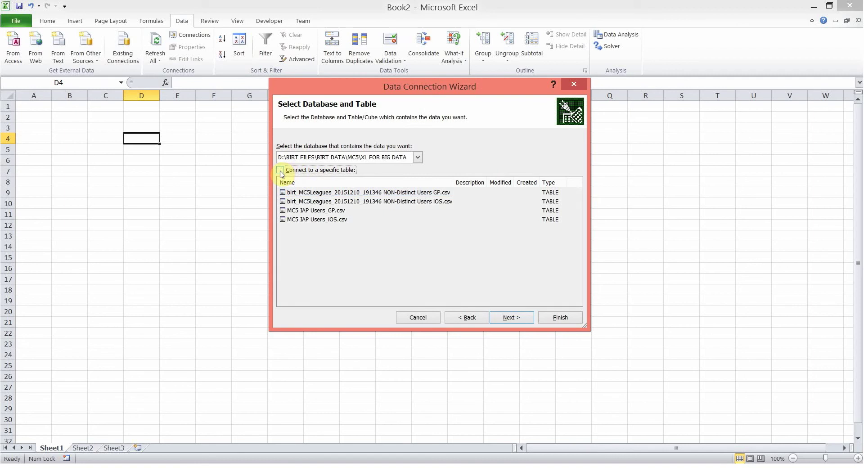
{"action": "left_click", "coordinate": [404, 157]}
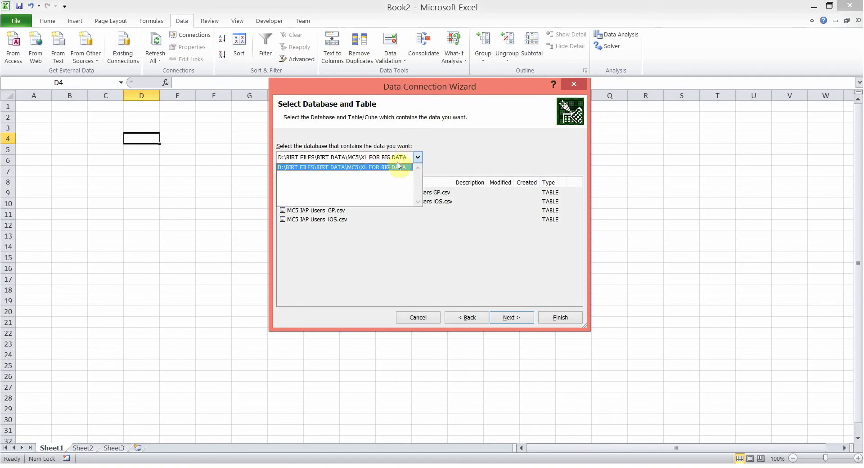
{"action": "left_click", "coordinate": [398, 167]}
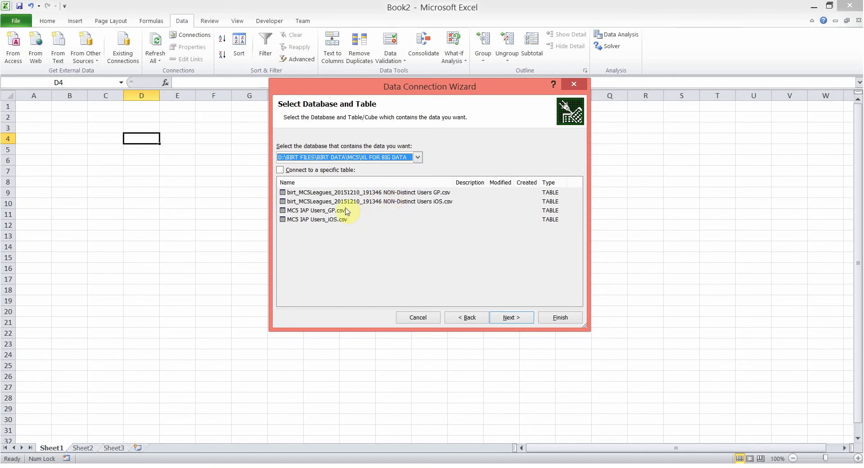
{"action": "left_click_drag", "start_coordinate": [452, 88], "coordinate": [428, 76]}
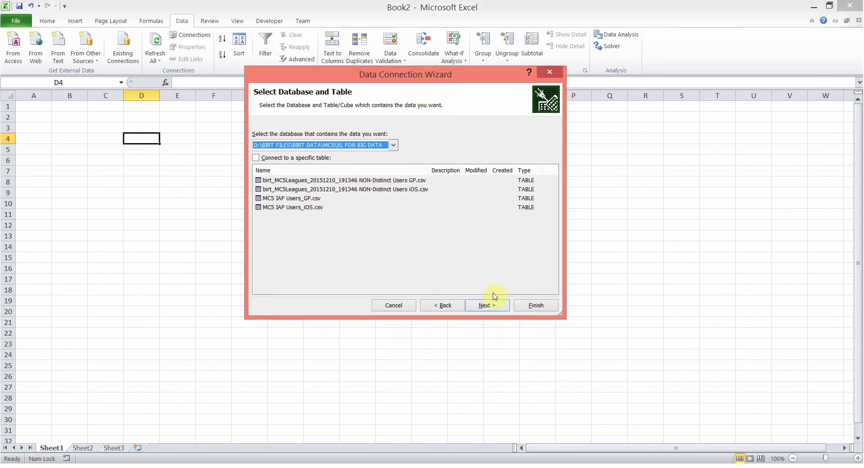
{"action": "left_click", "coordinate": [489, 307]}
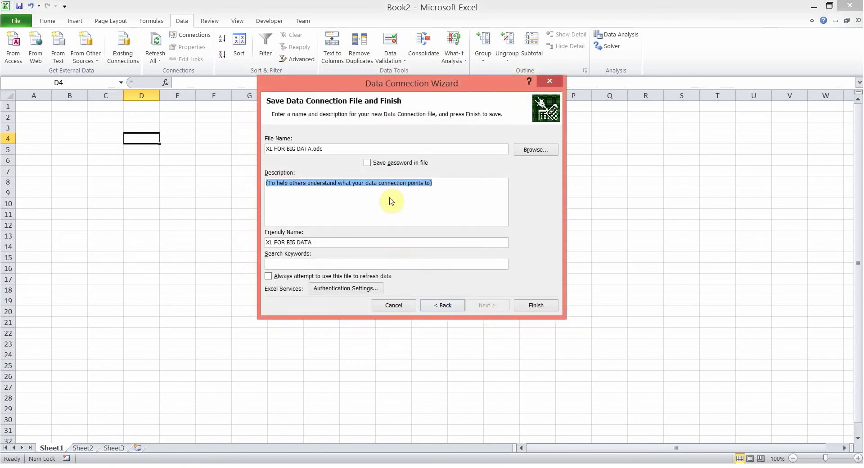
Add a Leagues prefix before XL FOR BIG DATA in the connection file name and finish the connection setup
{"action": "left_click", "coordinate": [335, 148]}
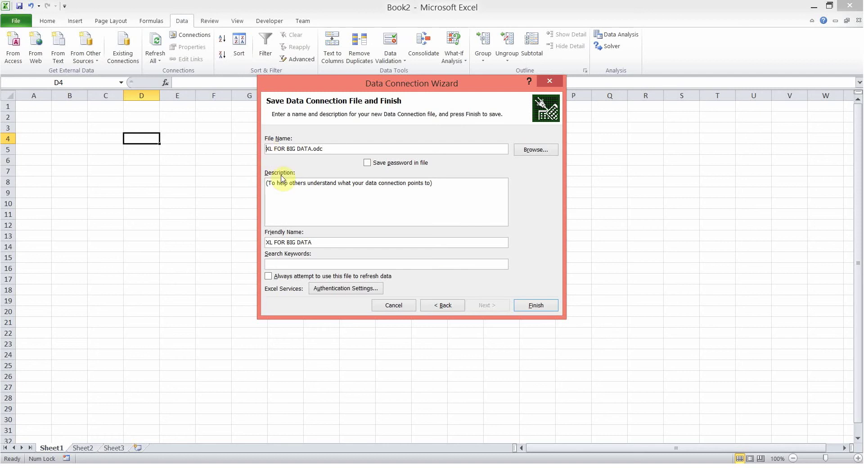
{"action": "type", "text": "M "}
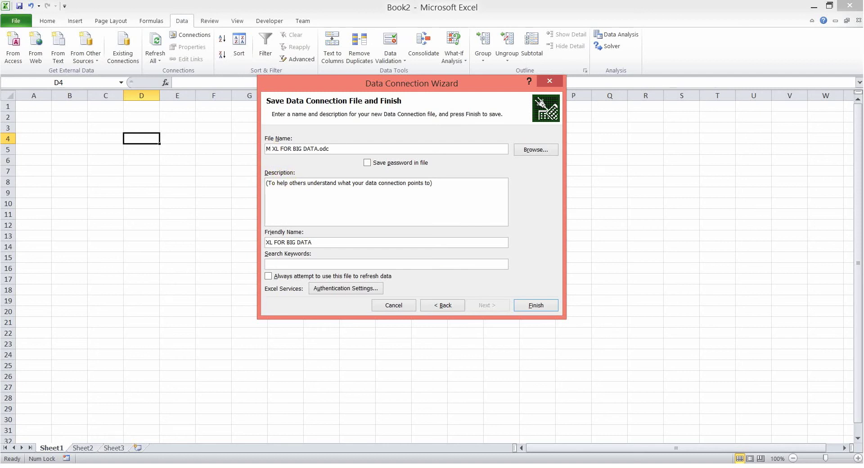
{"action": "type", "text": "C"}
{"action": "key", "text": "BackSpace"}
{"action": "type", "text": "S"}
{"action": "type", "text": " Leagues"}
{"action": "left_click", "coordinate": [541, 309]}
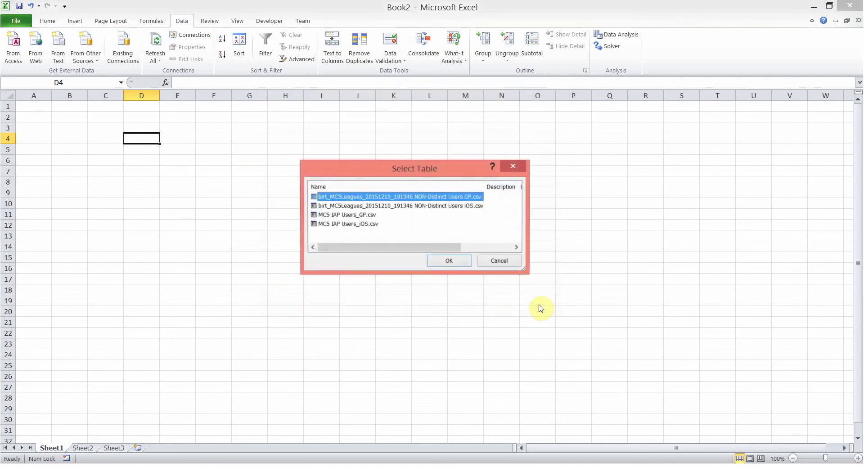
Choose the table birt_MC5Leagues_20151210_191346 NON-Distinct Users GP.csv as the data source for the connection
{"action": "left_click_drag", "start_coordinate": [444, 169], "coordinate": [439, 163]}
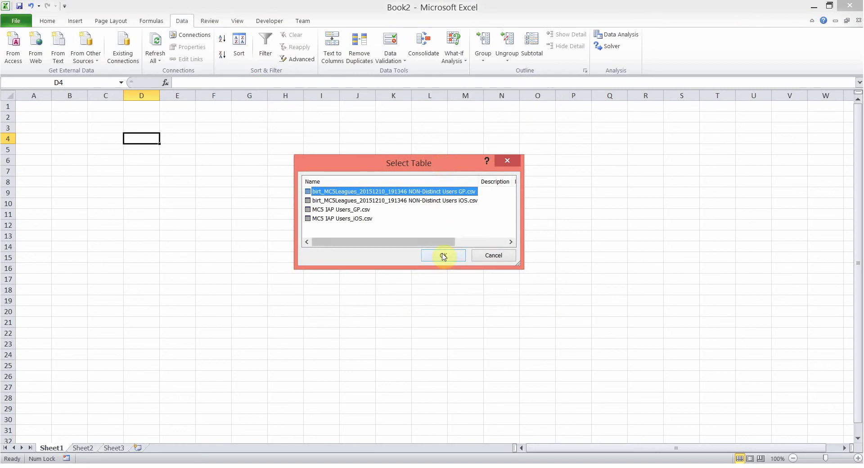
{"action": "left_click", "coordinate": [331, 202]}
{"action": "left_click", "coordinate": [333, 193]}
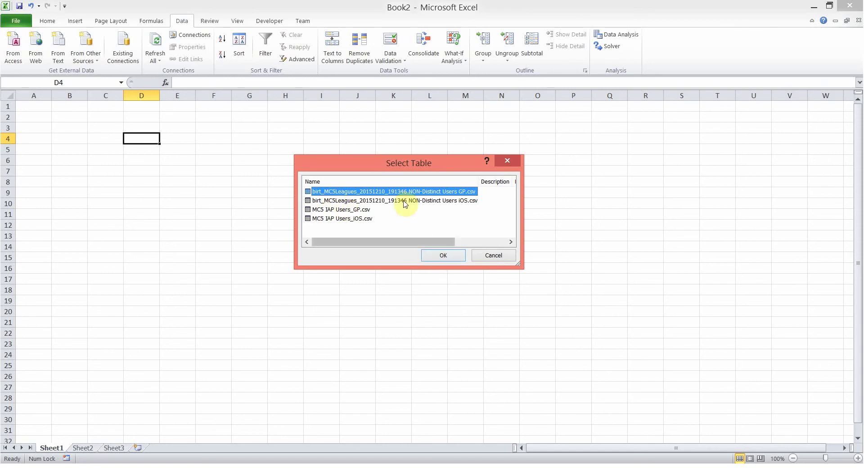
{"action": "left_click", "coordinate": [443, 256]}
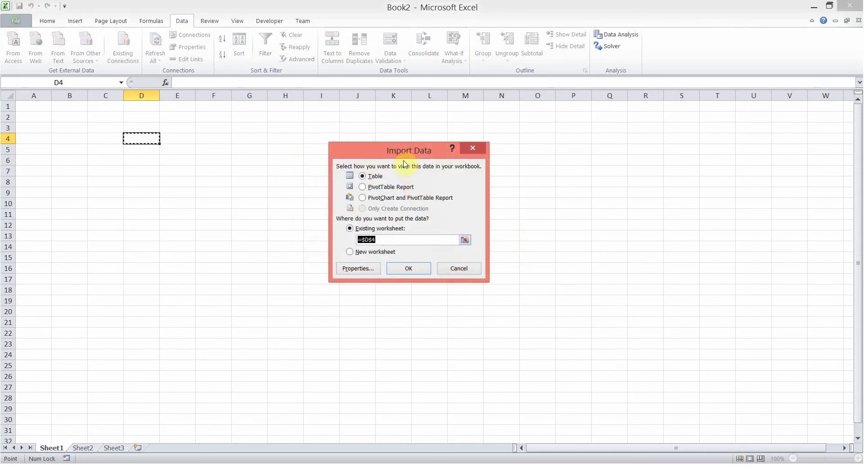
Import the data as a PivotTable Report into the existing worksheet Sheet1, starting at cell A1
{"action": "left_click_drag", "start_coordinate": [403, 153], "coordinate": [386, 144]}
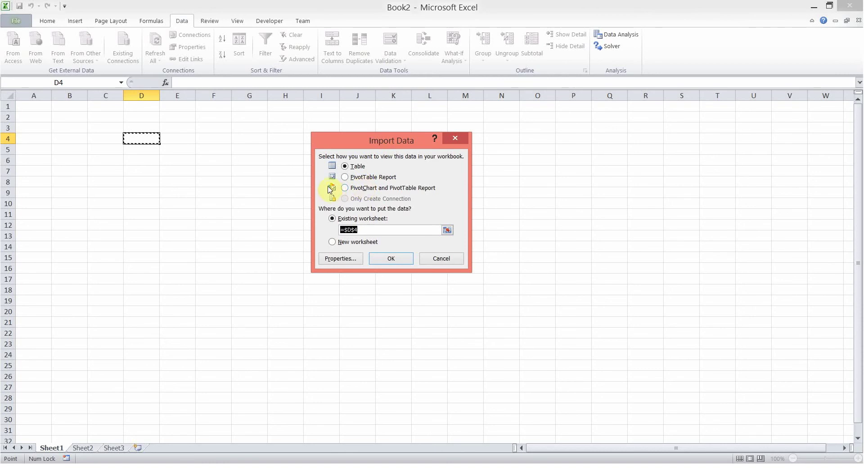
{"action": "left_click", "coordinate": [345, 177]}
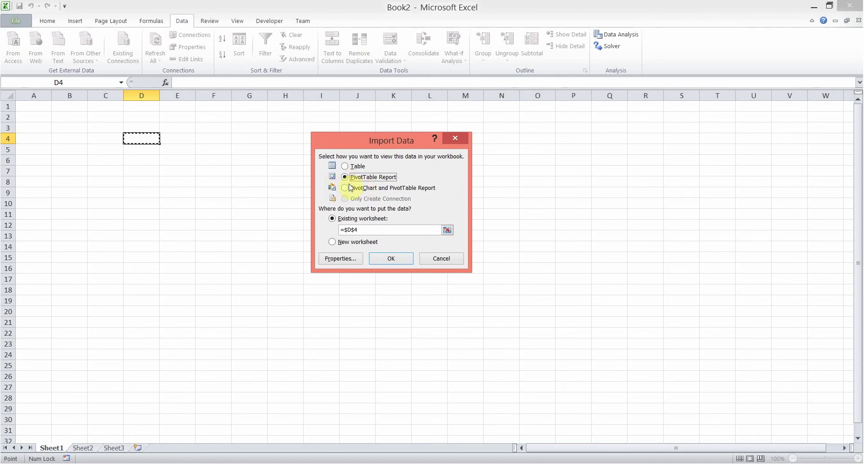
{"action": "left_click_drag", "start_coordinate": [390, 139], "coordinate": [377, 131]}
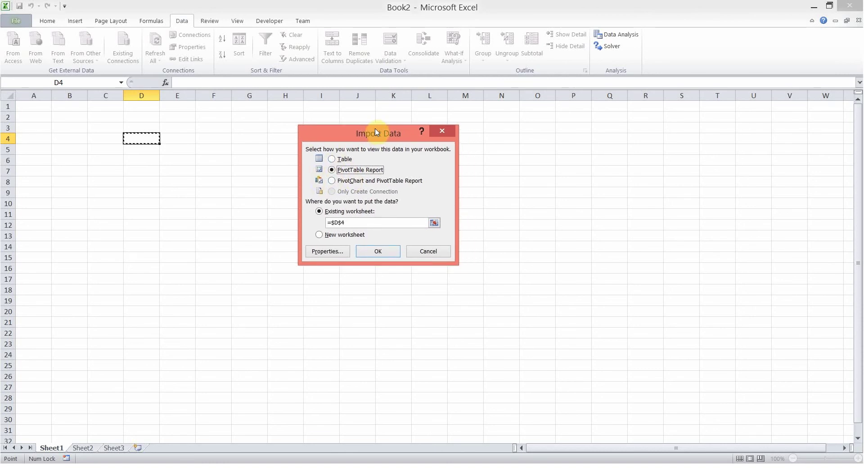
{"action": "left_click", "coordinate": [352, 223]}
{"action": "key", "text": "BackSpace"}
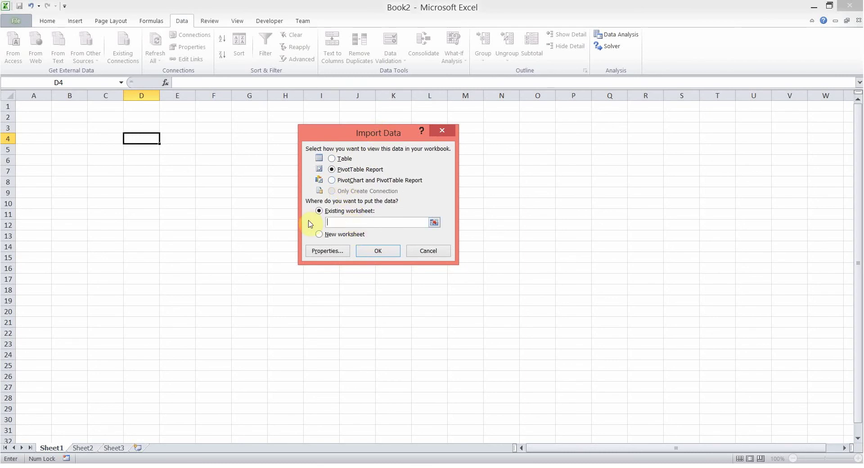
{"action": "left_click", "coordinate": [41, 108]}
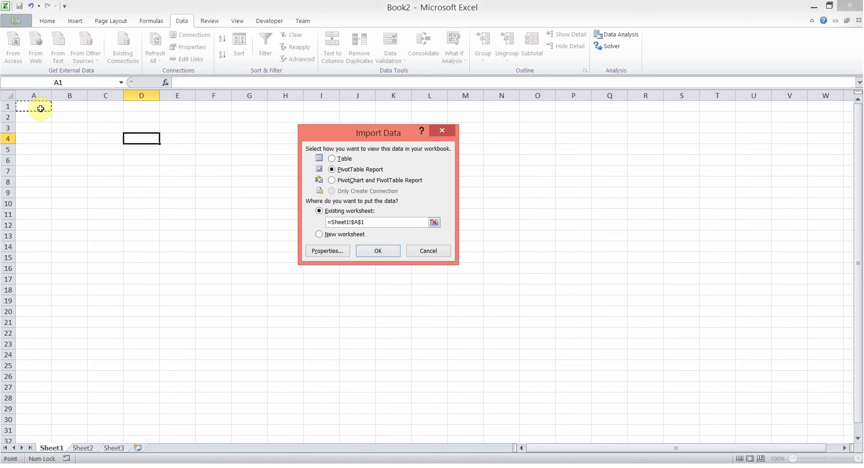
{"action": "left_click", "coordinate": [382, 254]}
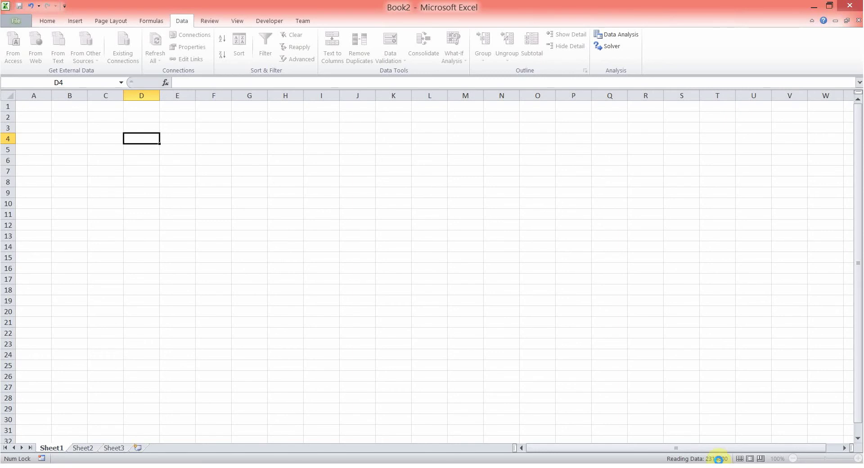
Select cells inside the empty pivot table and make the PivotTable Field List slightly narrower
{"action": "left_click", "coordinate": [214, 214]}
{"action": "left_click", "coordinate": [111, 148]}
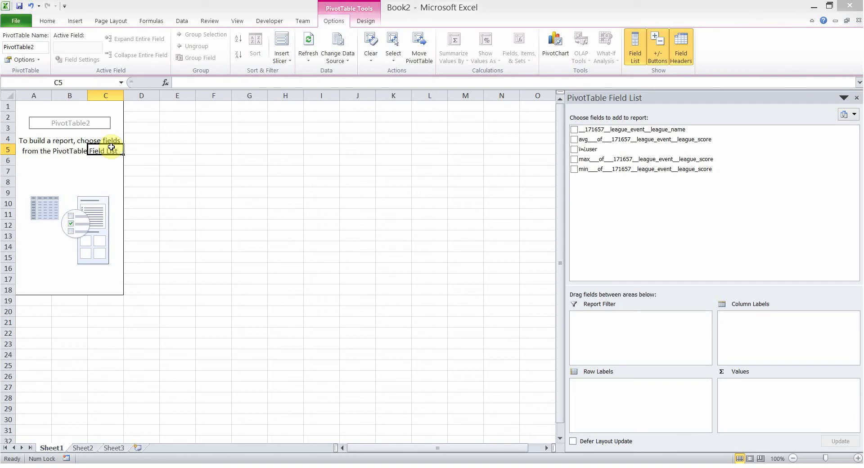
{"action": "left_click", "coordinate": [83, 114]}
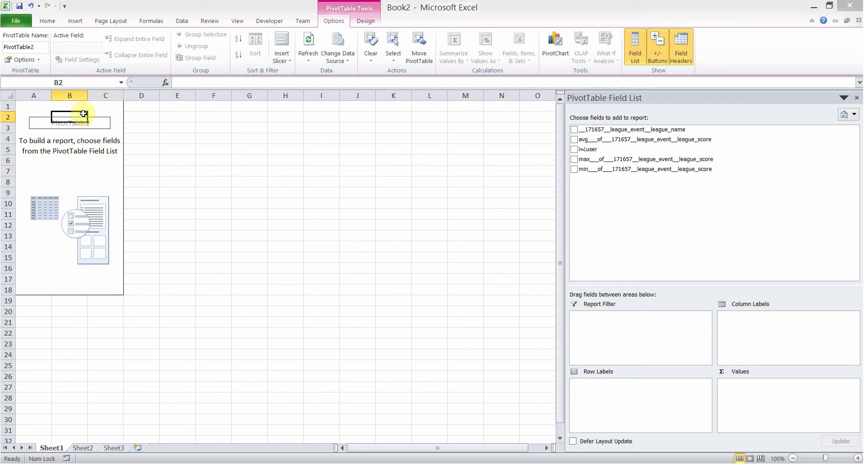
{"action": "mouse_move", "coordinate": [565, 228]}
{"action": "left_mouse_down"}
{"action": "mouse_move", "coordinate": [584, 224]}
{"action": "mouse_move", "coordinate": [574, 227]}
{"action": "left_mouse_up"}
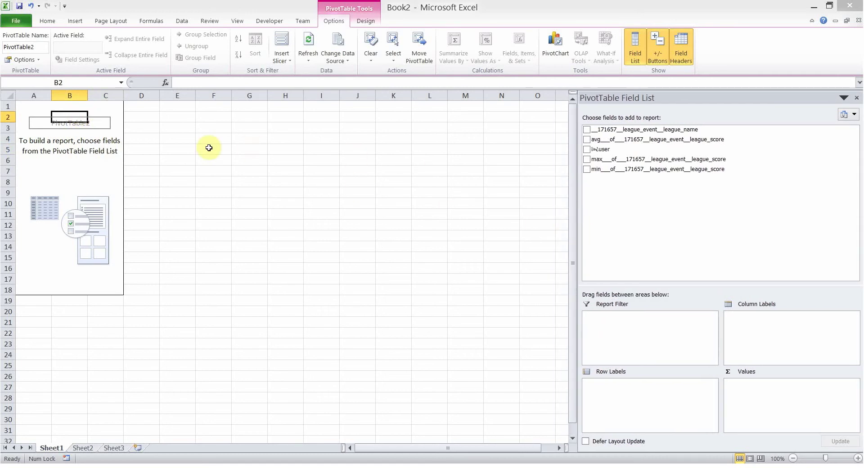
{"action": "left_click", "coordinate": [112, 170]}
Examine the finished league pivot table on the GP sheet of the NON-Distinct Users workbook, and return to Book2
{"action": "key", "text": "ctrl+Tab"}
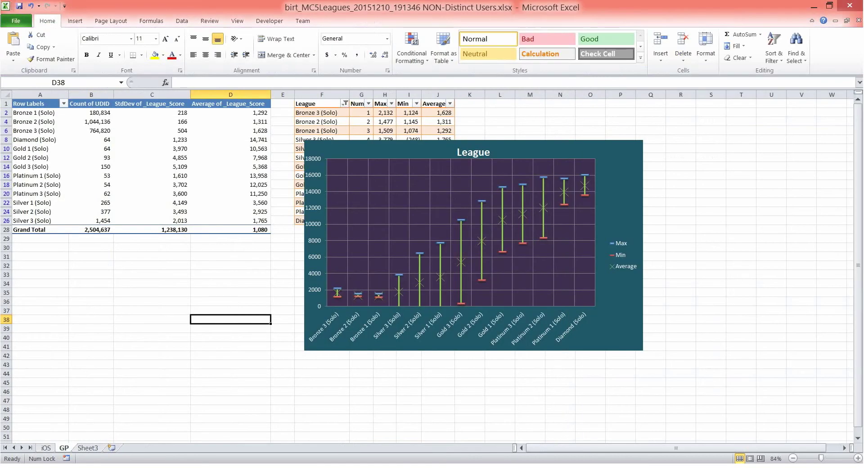
{"action": "left_click", "coordinate": [135, 170]}
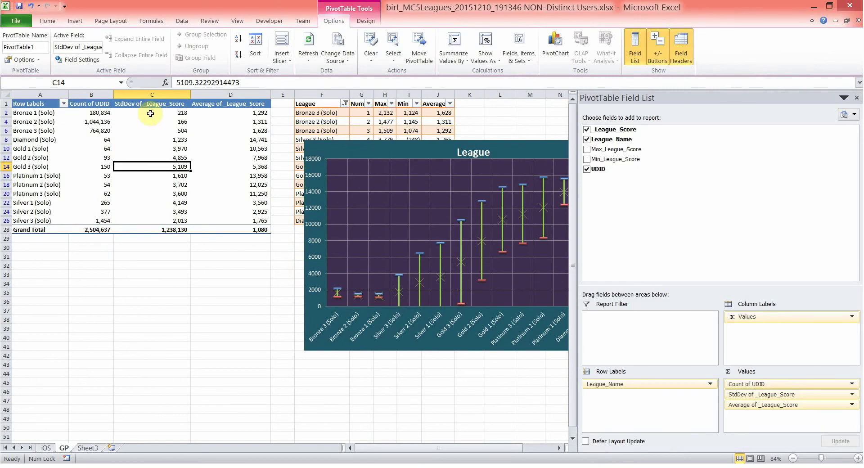
{"action": "left_click_drag", "start_coordinate": [85, 113], "coordinate": [224, 220]}
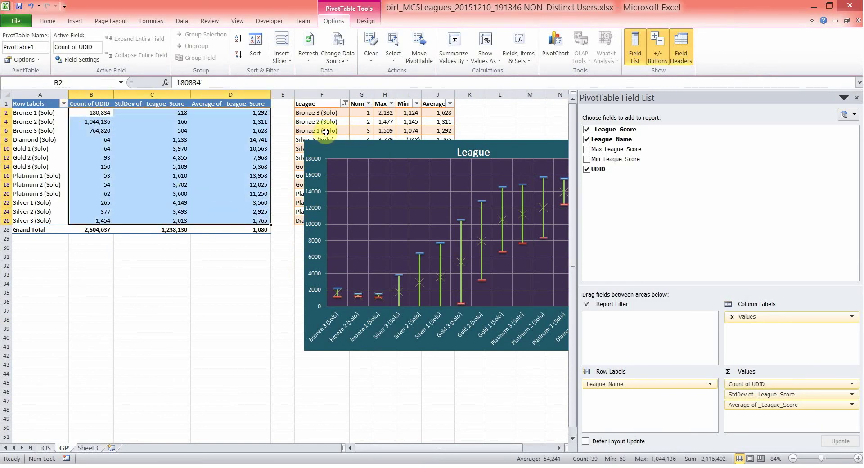
{"action": "left_click", "coordinate": [182, 139]}
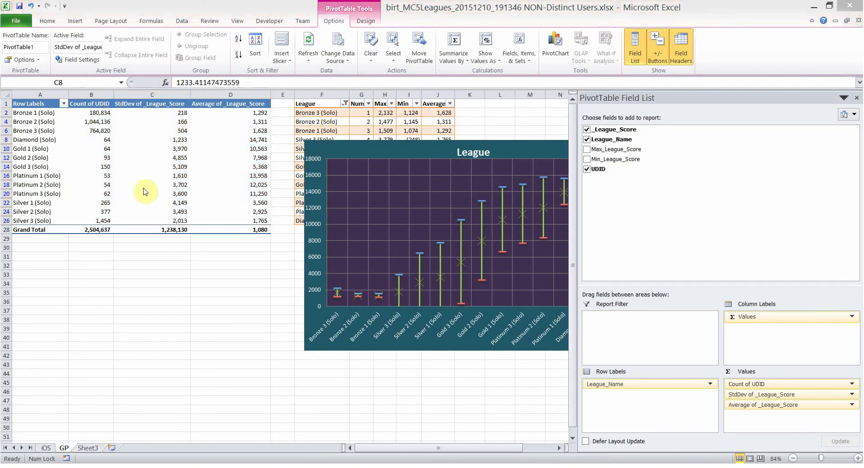
{"action": "left_click", "coordinate": [666, 420]}
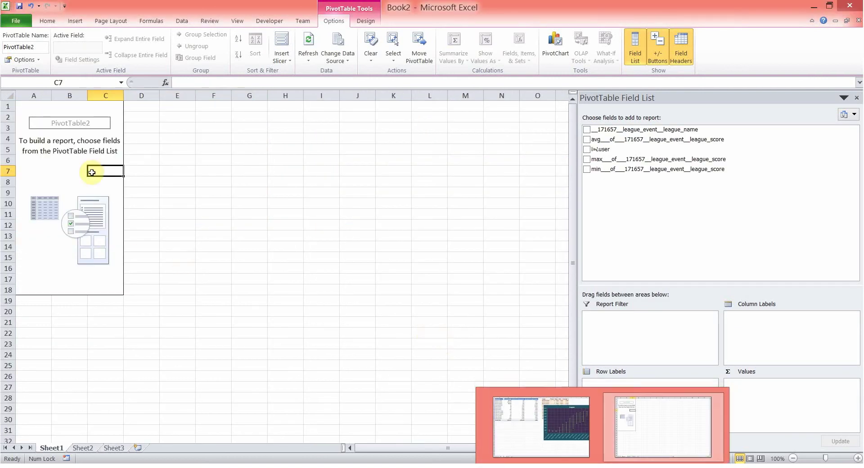
Add the user field to the pivot table's values as a count, formatted with thousands separators and no decimals
{"action": "left_click", "coordinate": [77, 152]}
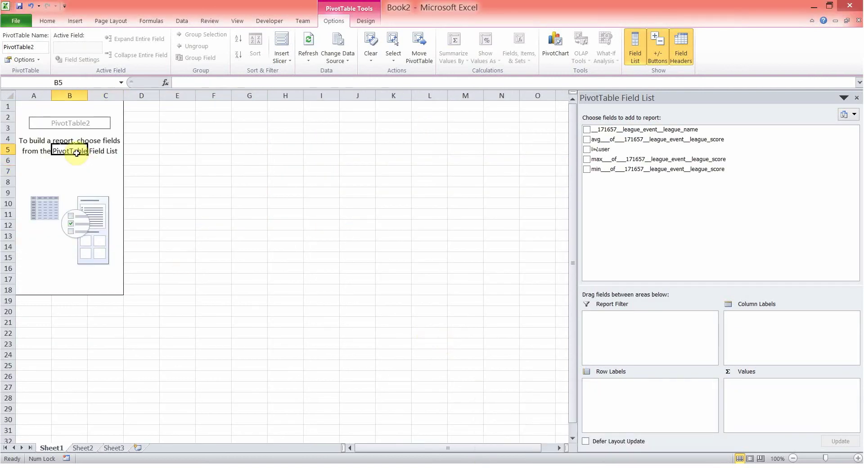
{"action": "left_click_drag", "start_coordinate": [603, 153], "coordinate": [749, 400]}
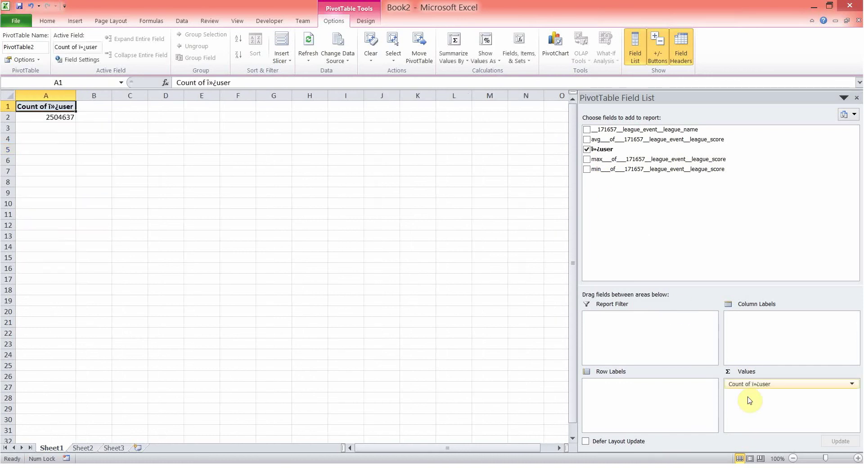
{"action": "left_click", "coordinate": [56, 118]}
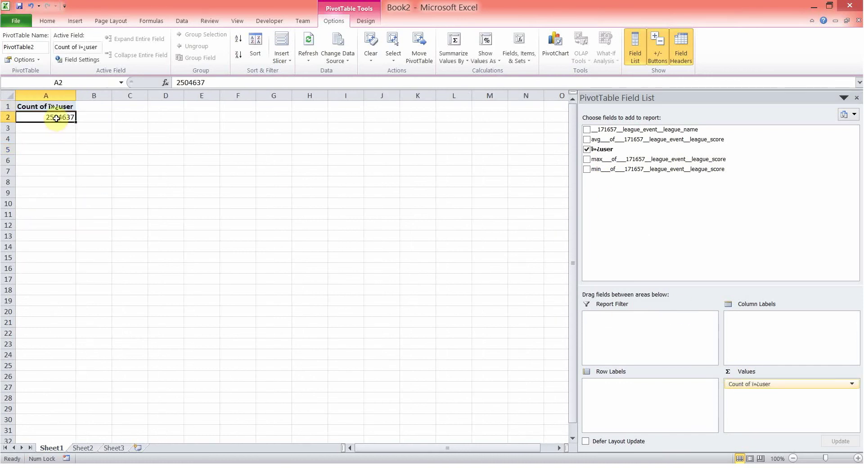
{"action": "left_click", "coordinate": [48, 21]}
{"action": "left_click", "coordinate": [356, 55]}
{"action": "left_click", "coordinate": [386, 55]}
{"action": "left_click", "coordinate": [385, 55]}
{"action": "left_click", "coordinate": [83, 170]}
{"action": "left_click", "coordinate": [43, 119]}
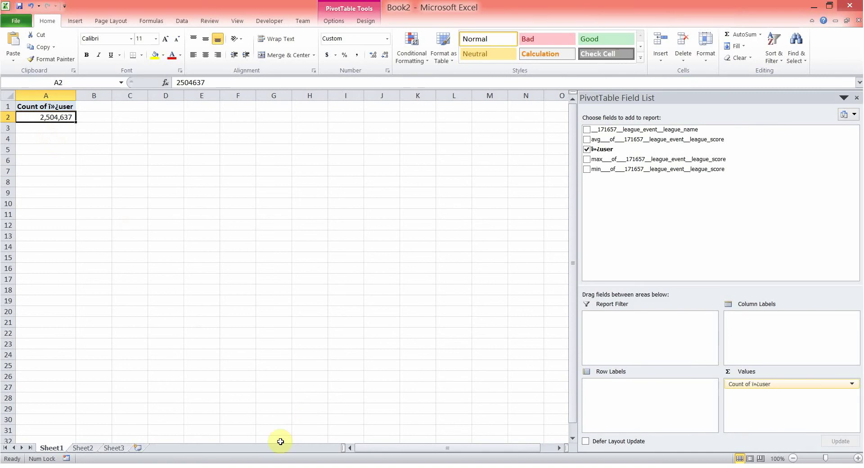
Check the GP.csv file in the XL for Big Data folder, and compare the user count with the finished GP pivot table
{"action": "left_click", "coordinate": [249, 467]}
{"action": "left_click", "coordinate": [387, 225]}
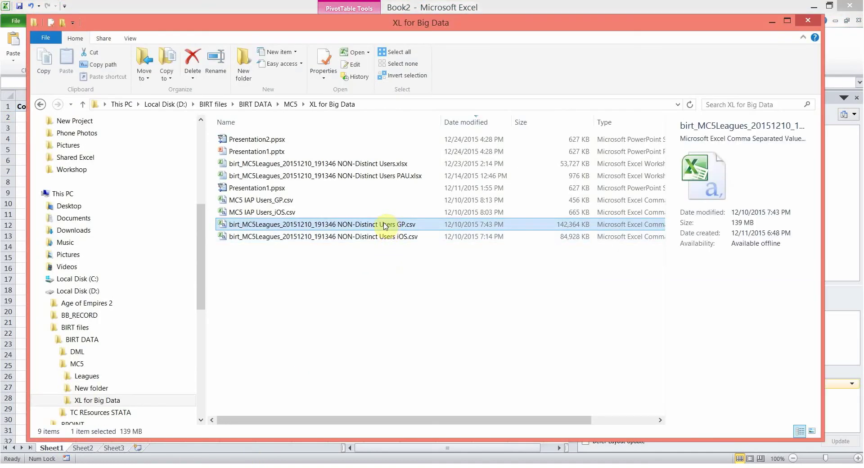
{"action": "left_click", "coordinate": [334, 313]}
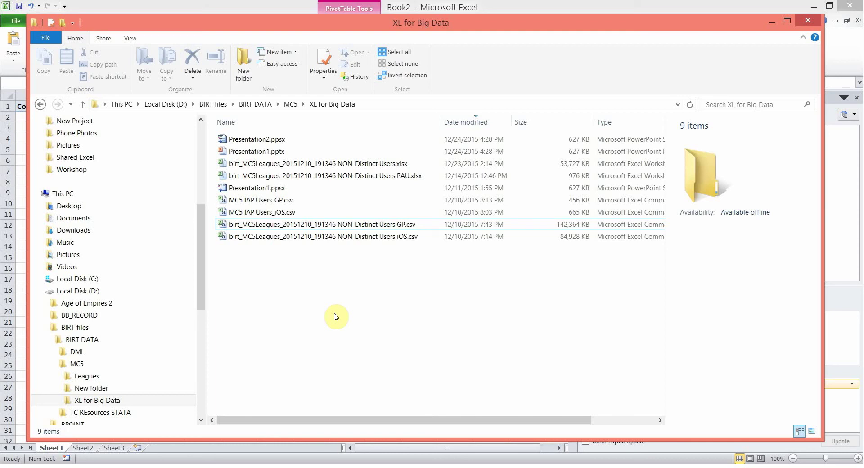
{"action": "left_click", "coordinate": [212, 466]}
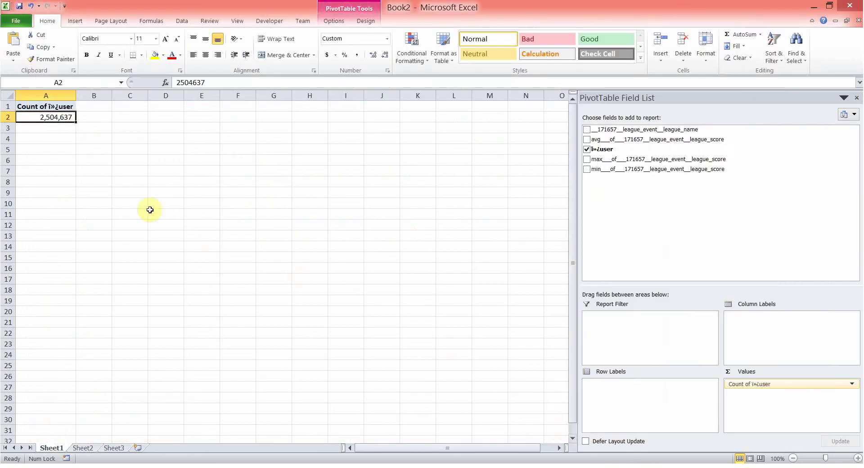
{"action": "left_click", "coordinate": [129, 193]}
{"action": "left_click", "coordinate": [59, 118]}
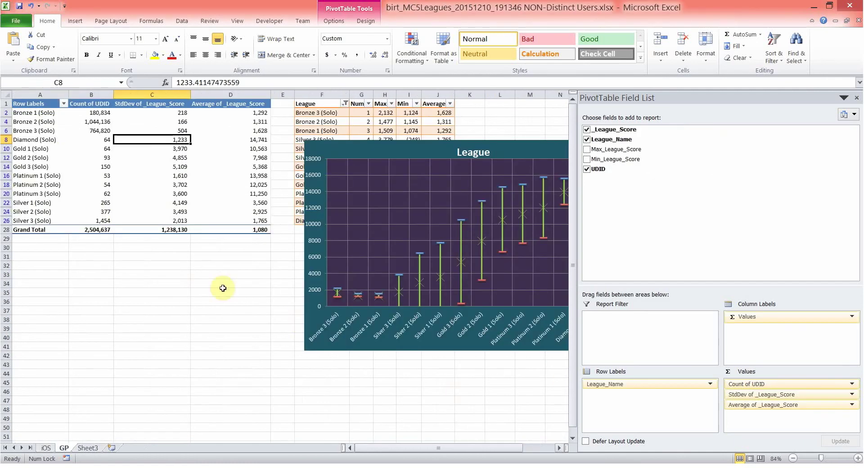
{"action": "left_click", "coordinate": [61, 139]}
{"action": "left_click", "coordinate": [90, 131]}
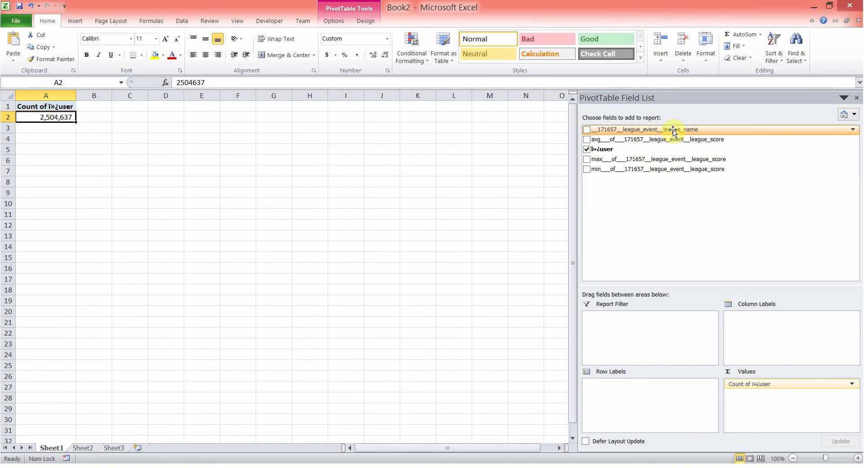
Break the user count down by league name in the pivot table rows, and select all the league labels
{"action": "left_click_drag", "start_coordinate": [679, 131], "coordinate": [638, 396]}
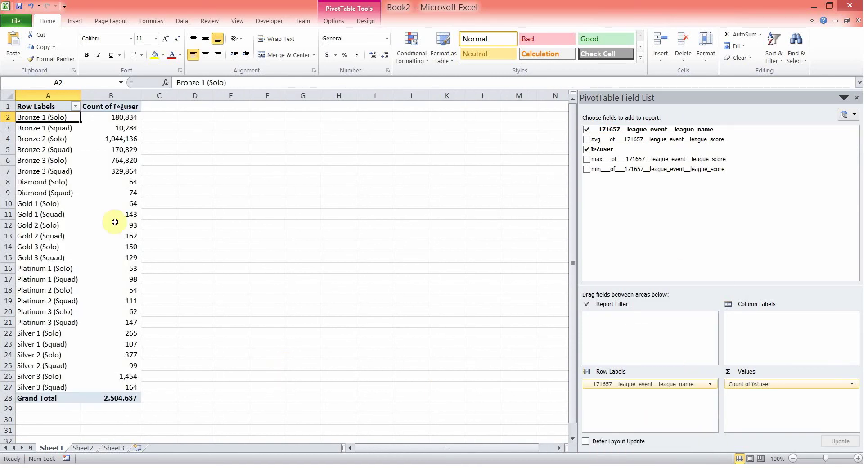
{"action": "left_click", "coordinate": [48, 139]}
{"action": "left_click_drag", "start_coordinate": [48, 117], "coordinate": [54, 387]}
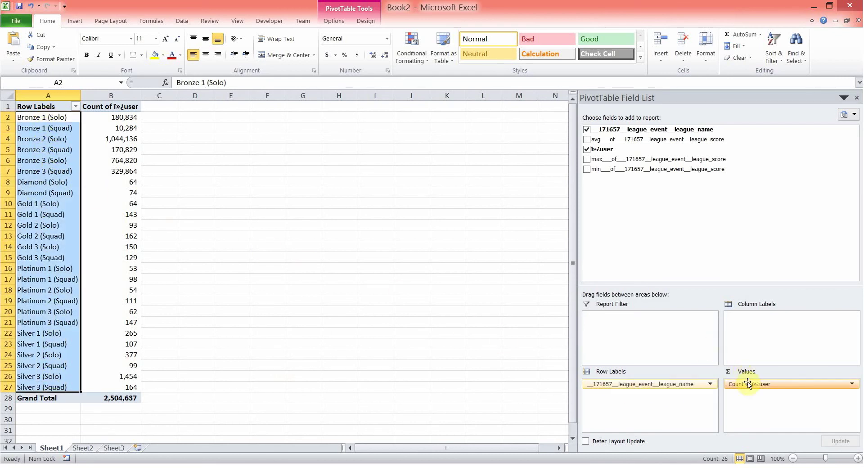
Examine the user counts of the Bronze 1 and Bronze 2 solo and squad leagues in the pivot table
{"action": "left_click", "coordinate": [119, 119]}
{"action": "left_click", "coordinate": [119, 128]}
{"action": "left_click", "coordinate": [120, 139]}
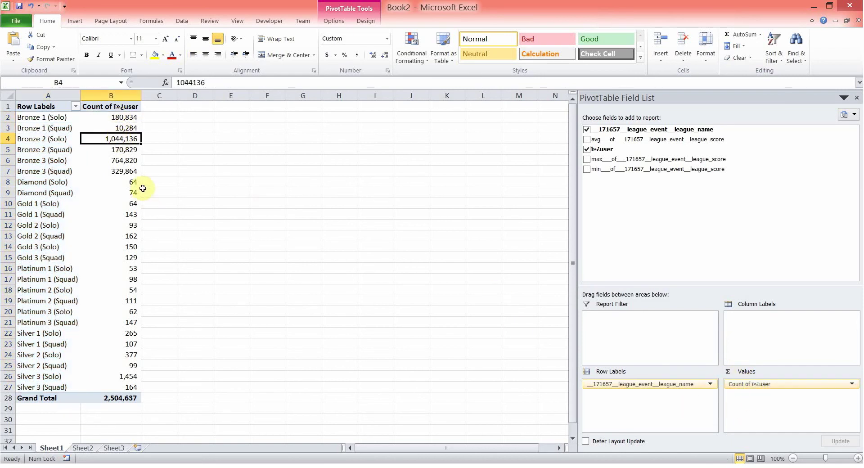
{"action": "left_click", "coordinate": [56, 118]}
{"action": "left_click", "coordinate": [110, 121]}
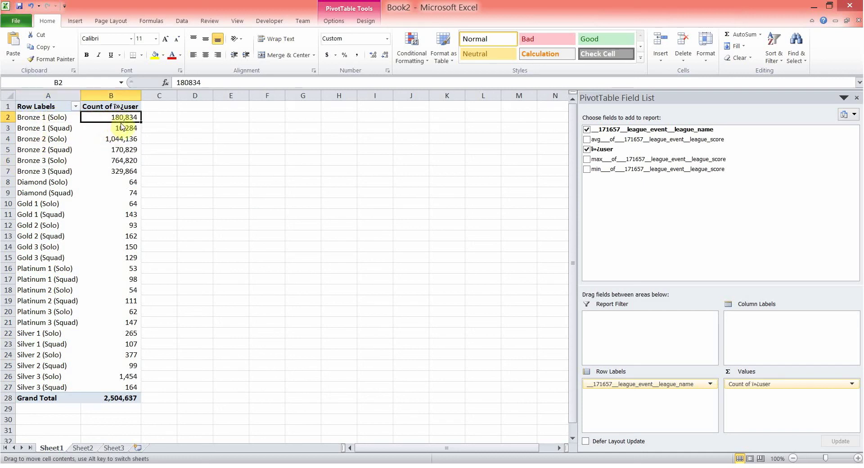
{"action": "left_click", "coordinate": [39, 141]}
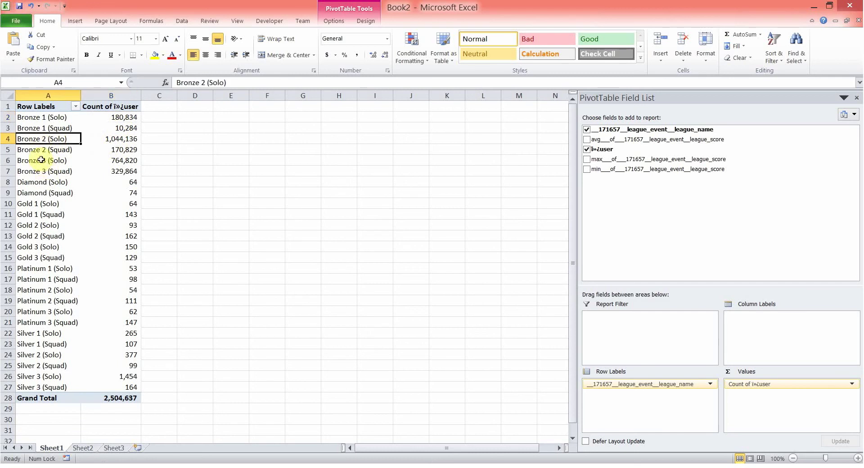
{"action": "left_click", "coordinate": [128, 149]}
{"action": "left_click", "coordinate": [117, 142]}
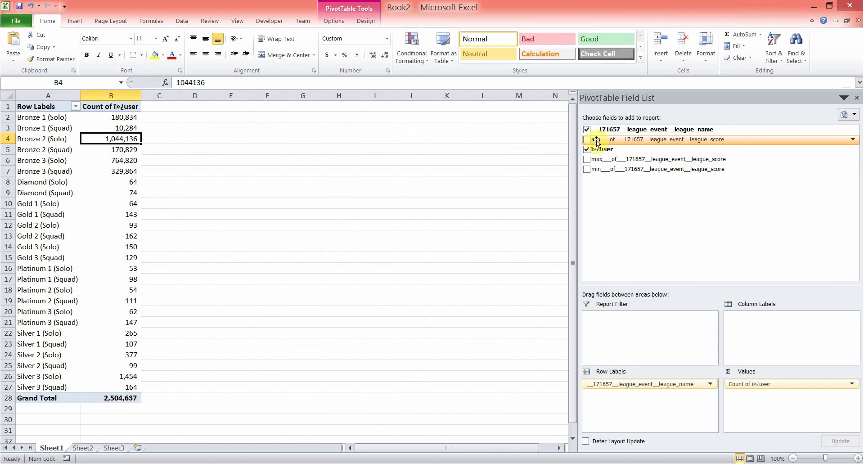
Add the average league score field to the pivot table's values as a count, beside the user count
{"action": "left_click_drag", "start_coordinate": [598, 142], "coordinate": [784, 407]}
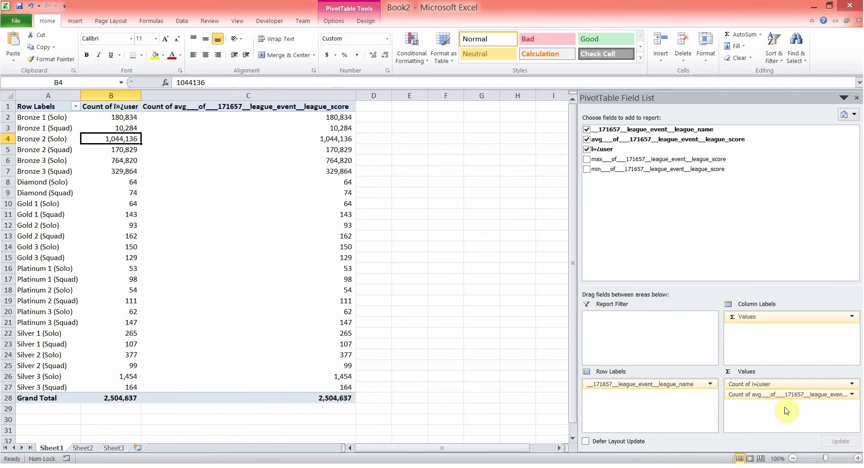
{"action": "left_click", "coordinate": [337, 116]}
{"action": "left_click", "coordinate": [129, 121]}
{"action": "left_click", "coordinate": [293, 117]}
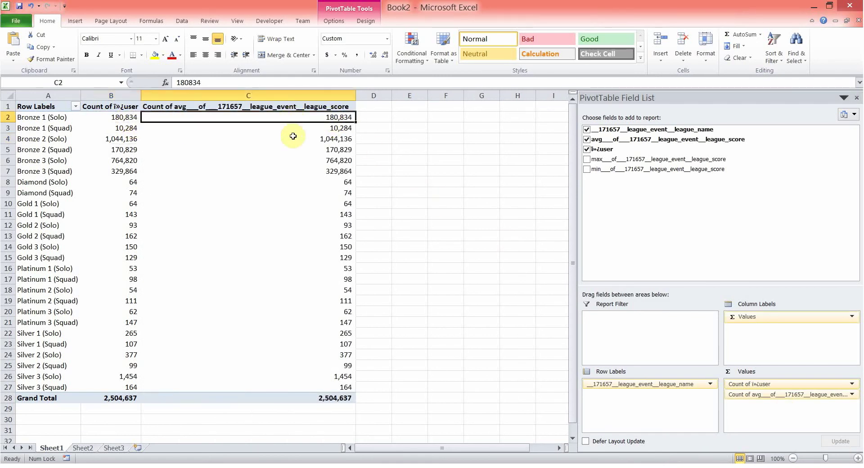
{"action": "left_click", "coordinate": [849, 394]}
{"action": "left_click", "coordinate": [759, 384]}
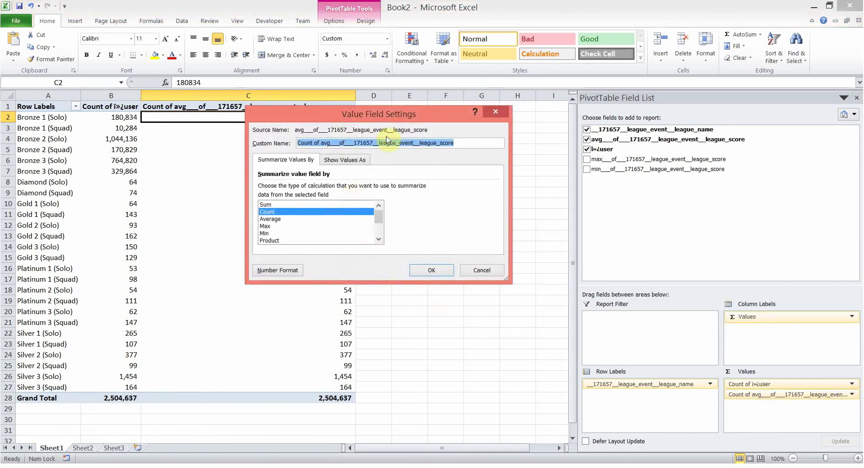
{"action": "left_click_drag", "start_coordinate": [390, 121], "coordinate": [384, 169]}
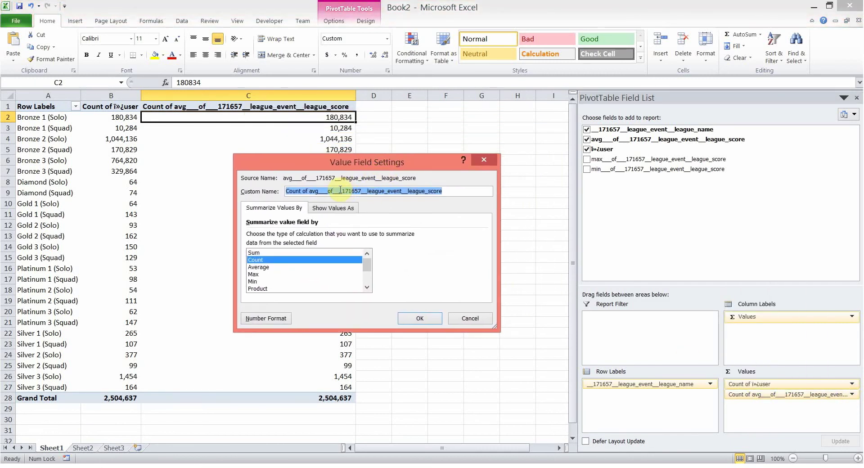
{"action": "left_click", "coordinate": [469, 320]}
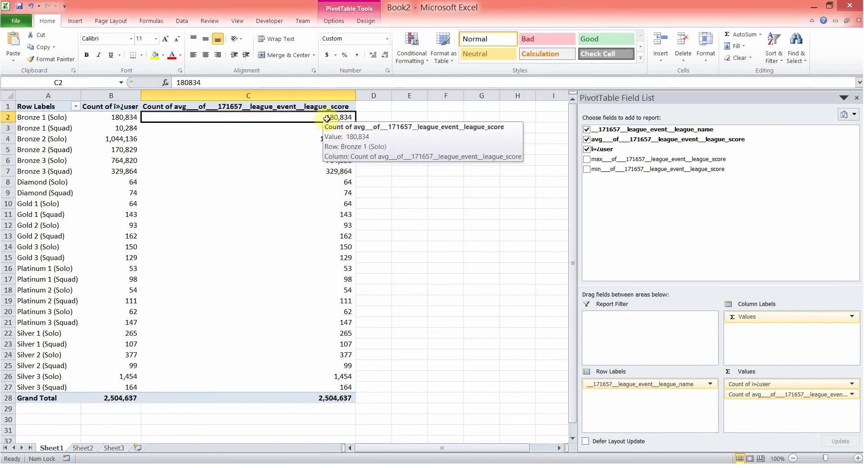
Try summarising the average league score field by Average in the pivot table
{"action": "left_click", "coordinate": [852, 394]}
{"action": "left_click", "coordinate": [770, 440]}
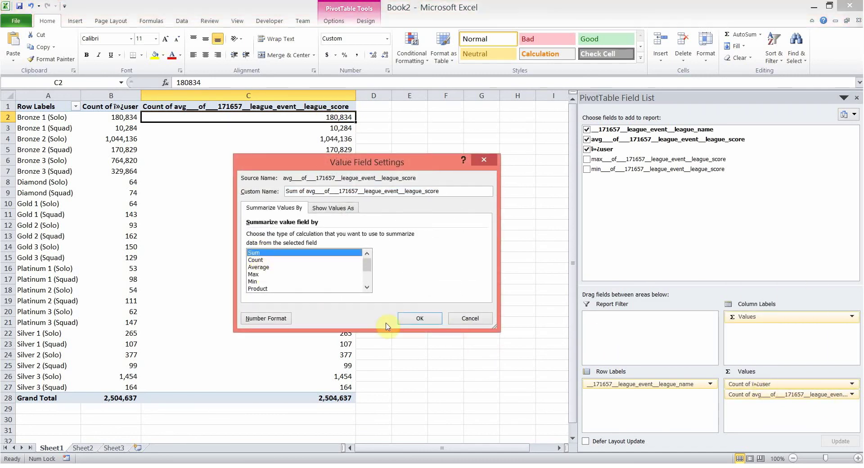
{"action": "left_click", "coordinate": [262, 268]}
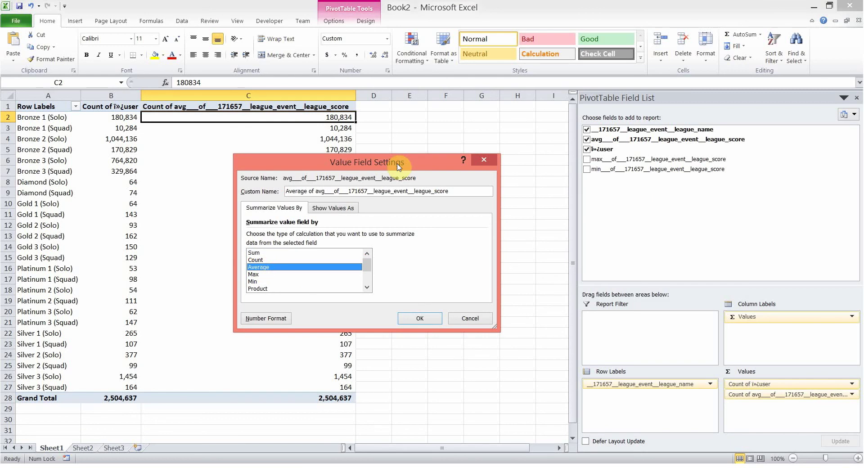
{"action": "left_click_drag", "start_coordinate": [398, 167], "coordinate": [350, 171]}
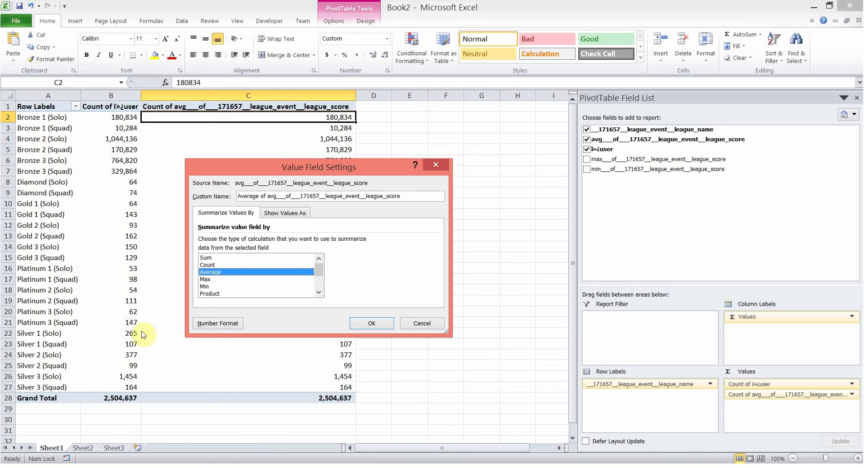
{"action": "left_click", "coordinate": [373, 324]}
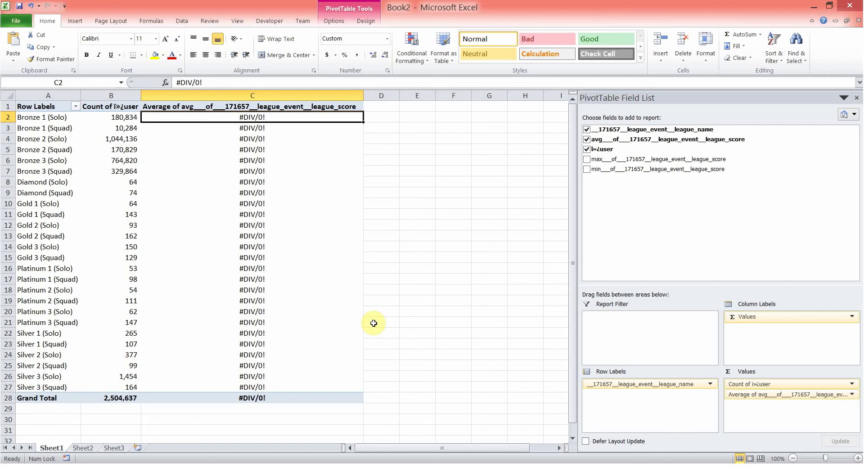
Switch the average league score field's summary calculation back to Count
{"action": "left_click", "coordinate": [851, 395]}
{"action": "left_click", "coordinate": [788, 386]}
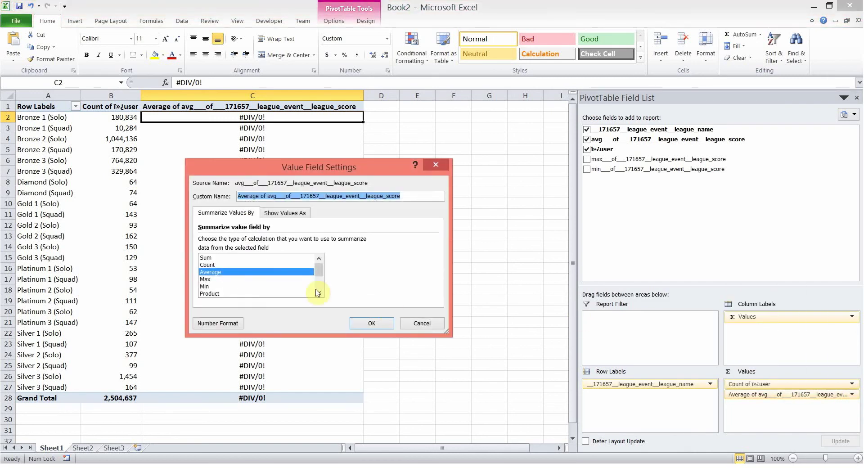
{"action": "left_click", "coordinate": [221, 264]}
{"action": "left_click", "coordinate": [384, 328]}
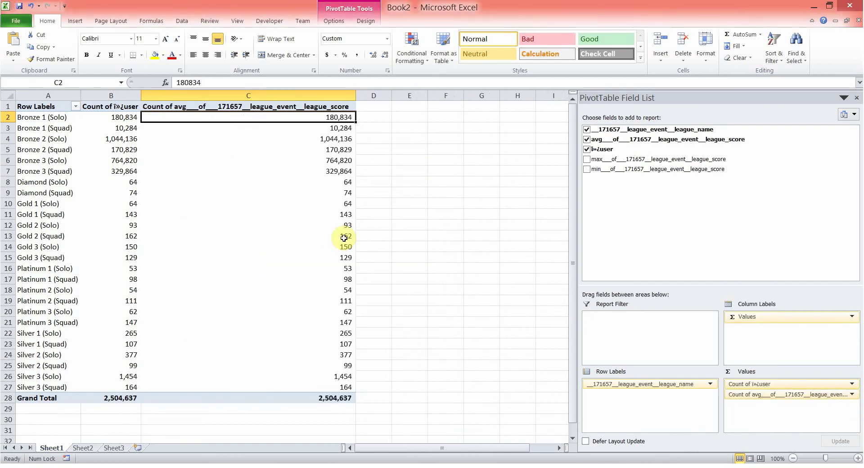
Compare the average league score counts for Bronze 1 (Solo) and Bronze 1 (Squad) in the pivot table
{"action": "left_click", "coordinate": [340, 127]}
{"action": "left_click", "coordinate": [334, 117]}
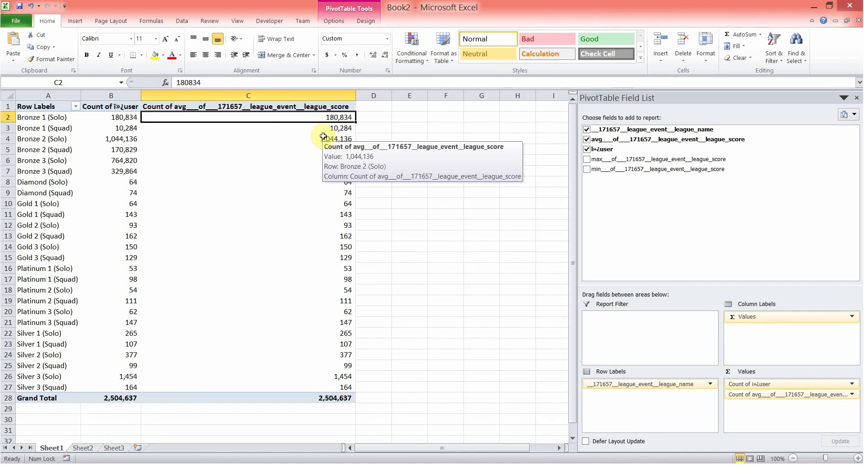
{"action": "mouse_move", "coordinate": [335, 124]}
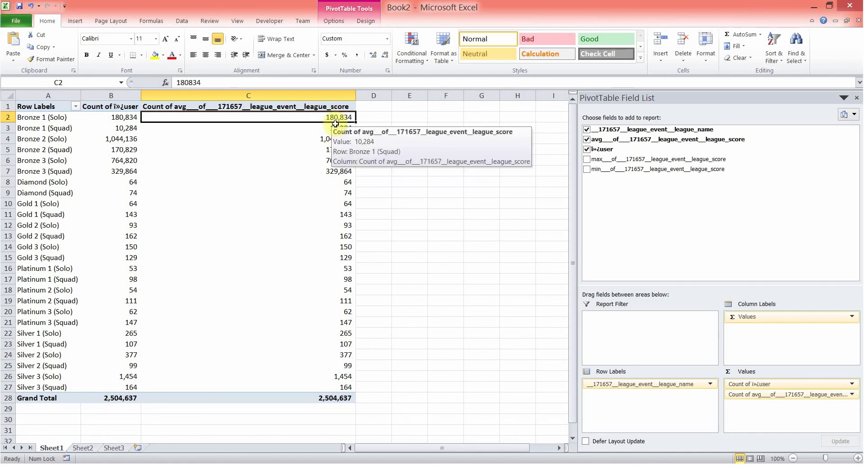
{"action": "left_click", "coordinate": [318, 128]}
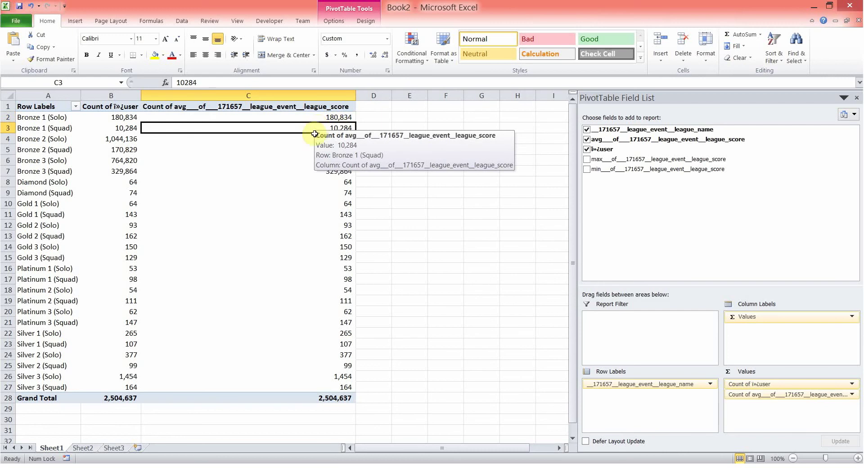
{"action": "mouse_move", "coordinate": [320, 160]}
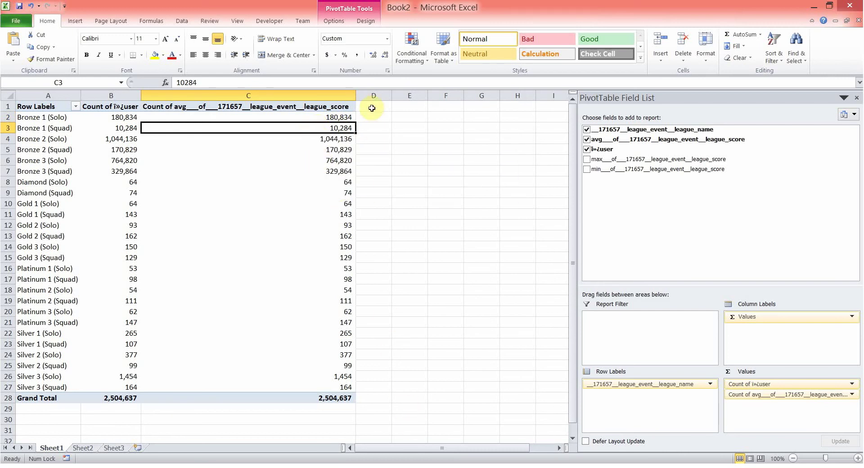
View the workbook's list of data connections and close it again
{"action": "left_click", "coordinate": [183, 21]}
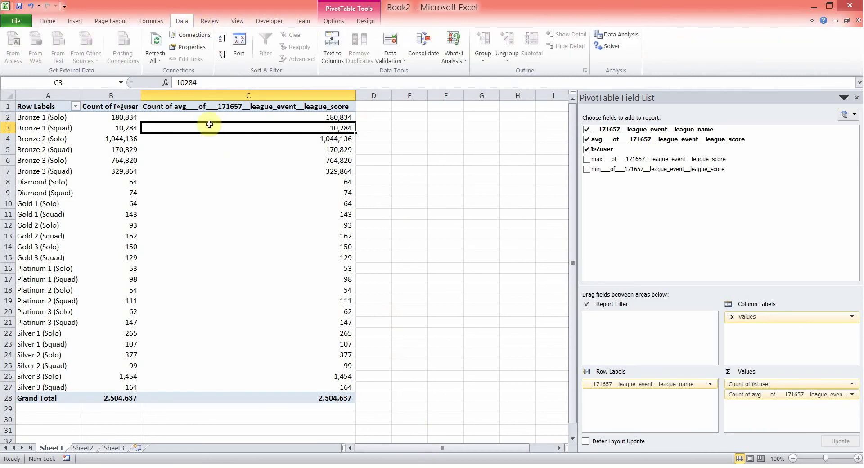
{"action": "mouse_move", "coordinate": [209, 124]}
{"action": "left_click", "coordinate": [191, 34]}
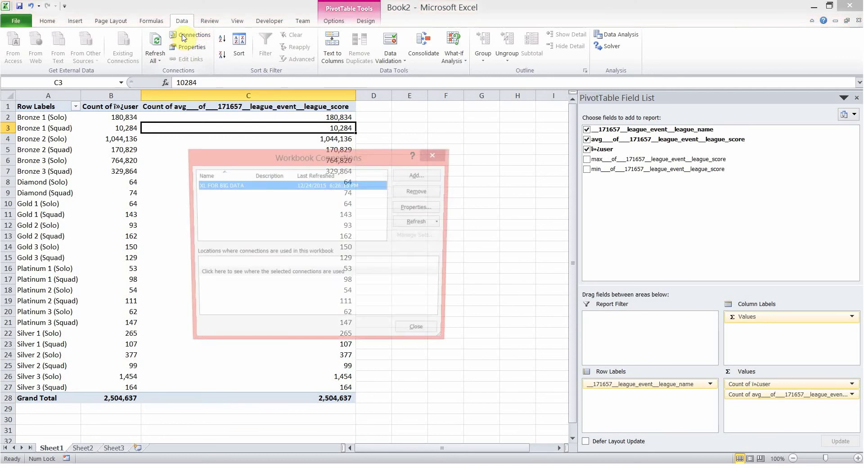
{"action": "left_click_drag", "start_coordinate": [340, 158], "coordinate": [357, 104]}
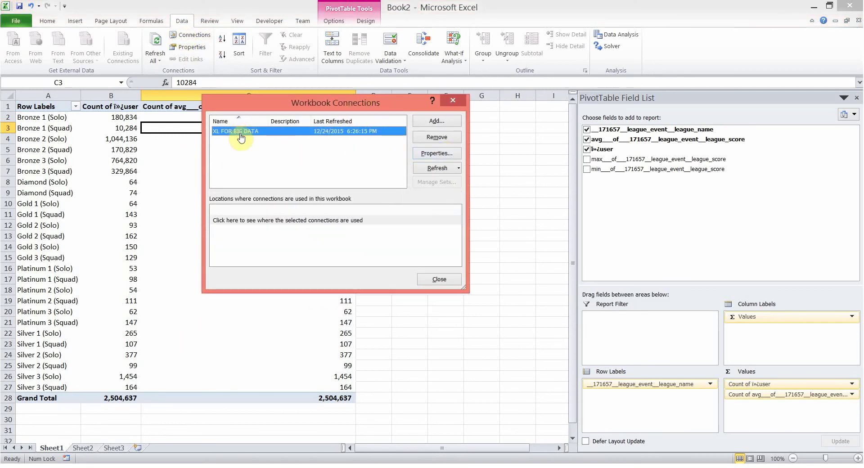
{"action": "left_click", "coordinate": [452, 100]}
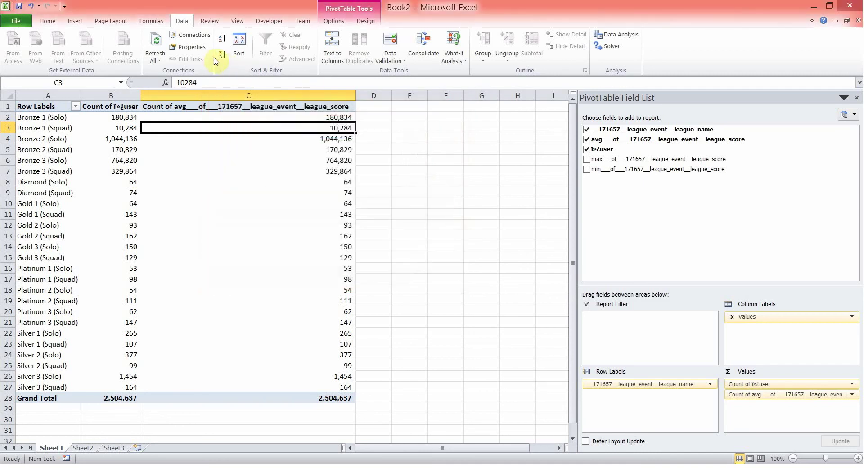
Open the properties of the XL FOR BIG DATA workbook connection and show its definition
{"action": "left_click", "coordinate": [126, 138]}
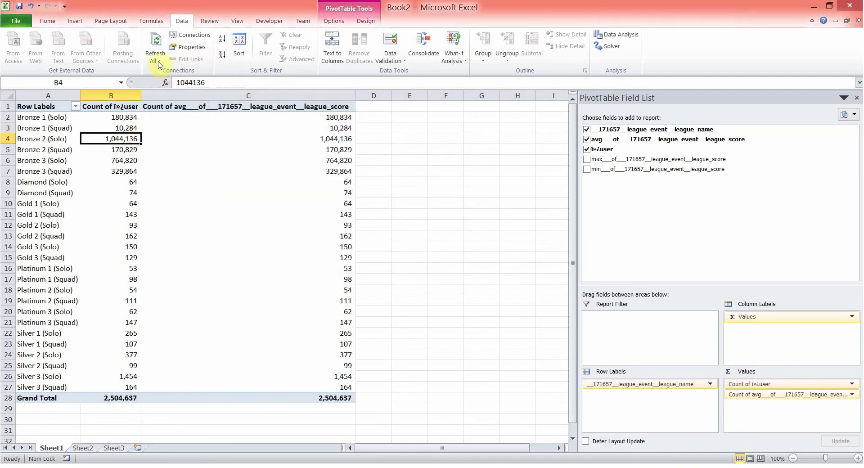
{"action": "left_click", "coordinate": [412, 181]}
{"action": "left_click", "coordinate": [313, 172]}
{"action": "left_click", "coordinate": [409, 160]}
{"action": "left_click", "coordinate": [177, 36]}
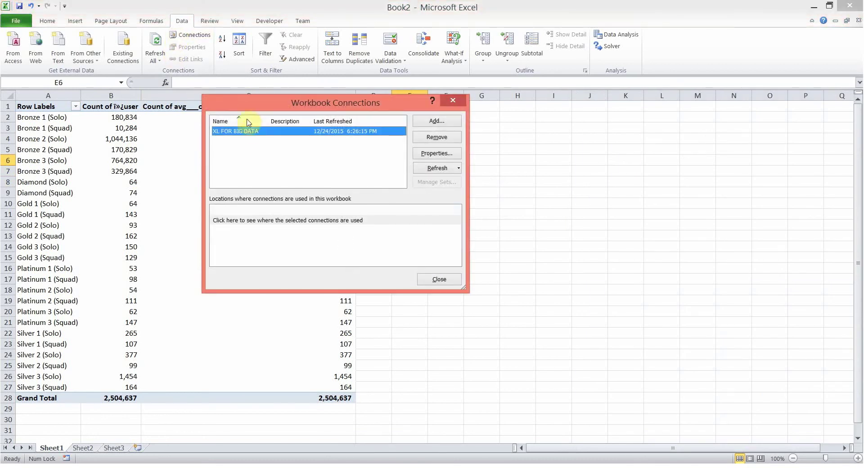
{"action": "left_click_drag", "start_coordinate": [352, 103], "coordinate": [348, 91]}
{"action": "left_click", "coordinate": [441, 143]}
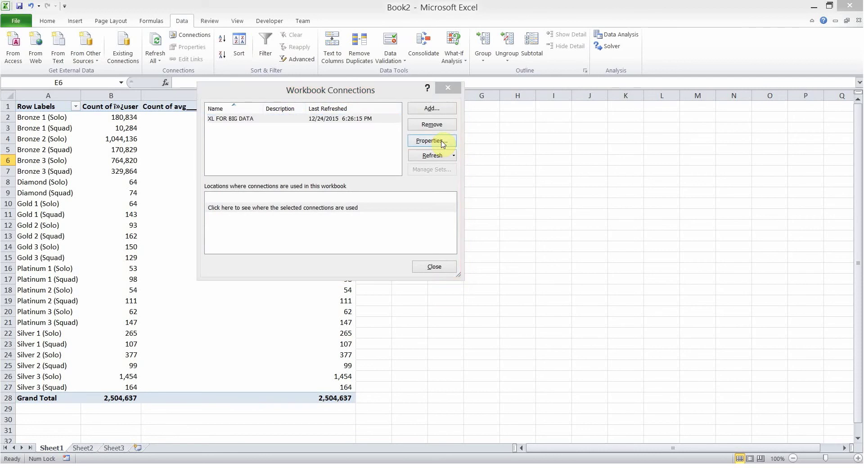
{"action": "left_click_drag", "start_coordinate": [381, 10], "coordinate": [431, 28]}
{"action": "left_click", "coordinate": [130, 78]}
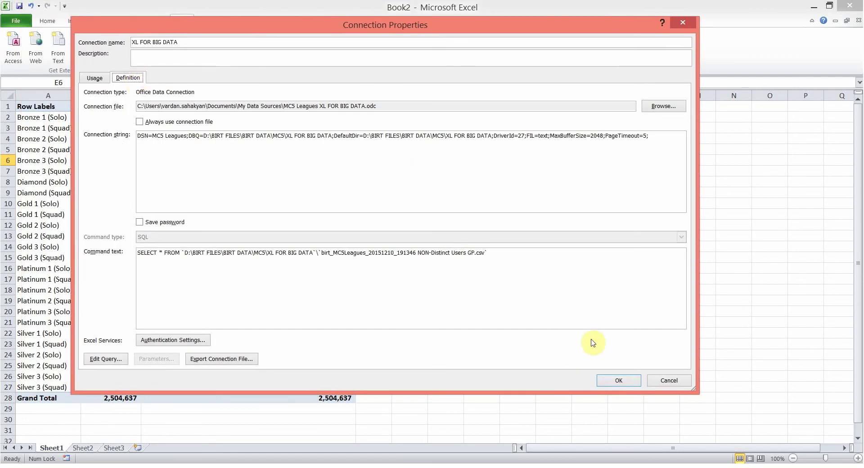
Examine the connection's SQL command text, from the SELECT * clause to the GP.csv file path it reads
{"action": "left_click_drag", "start_coordinate": [696, 391], "coordinate": [765, 424]}
{"action": "left_click", "coordinate": [141, 270]}
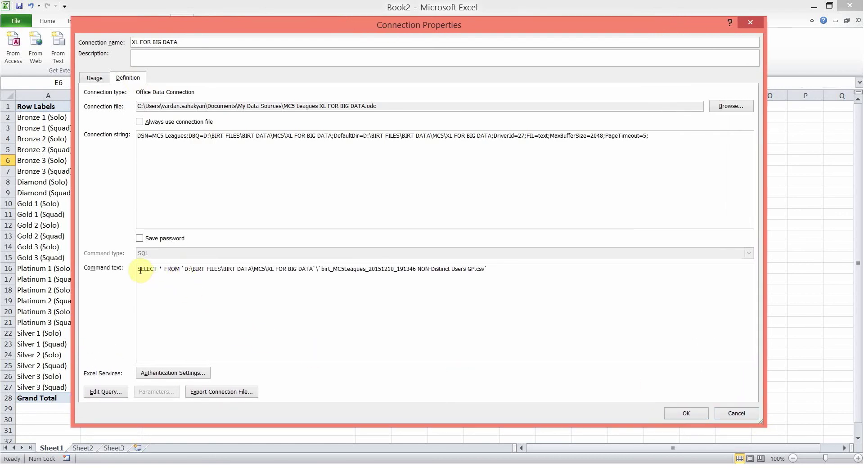
{"action": "left_click_drag", "start_coordinate": [141, 270], "coordinate": [489, 270]}
{"action": "left_click", "coordinate": [158, 270]}
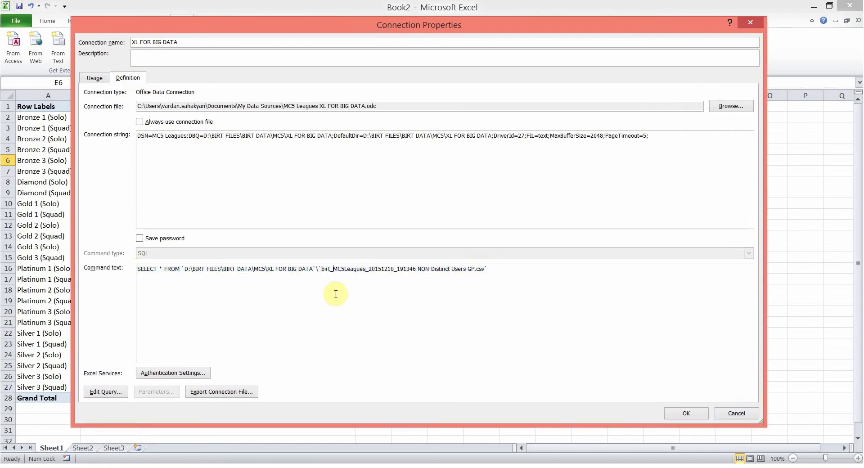
{"action": "left_click_drag", "start_coordinate": [184, 269], "coordinate": [487, 270]}
{"action": "left_click", "coordinate": [486, 269]}
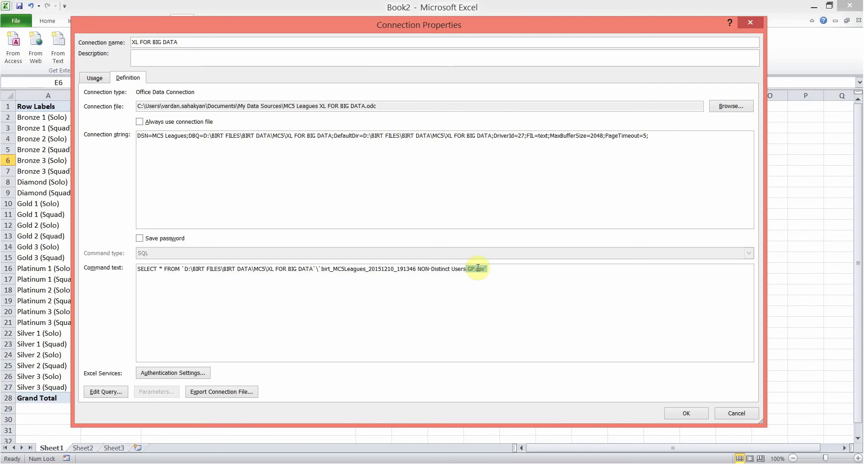
{"action": "left_click", "coordinate": [453, 291]}
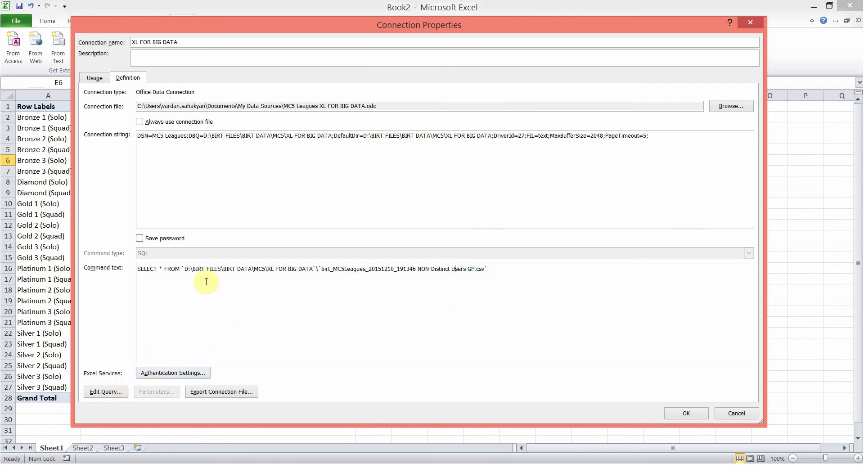
Edit the connection's query in Microsoft Query and return it, so the command text lists every column explicitly instead of SELECT *
{"action": "left_click", "coordinate": [103, 392]}
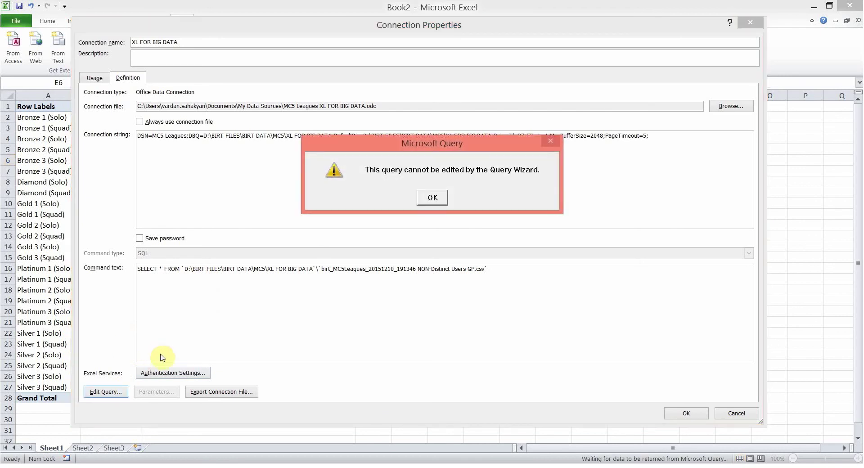
{"action": "left_click", "coordinate": [432, 198]}
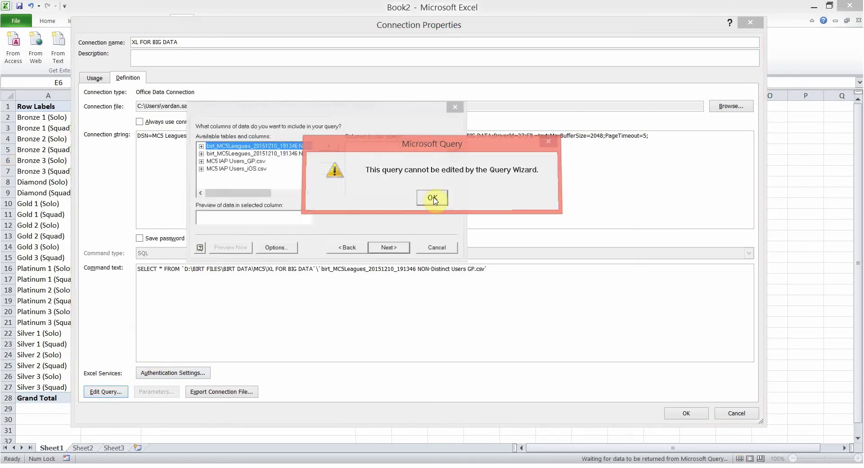
{"action": "left_click", "coordinate": [663, 37]}
{"action": "left_click", "coordinate": [327, 300]}
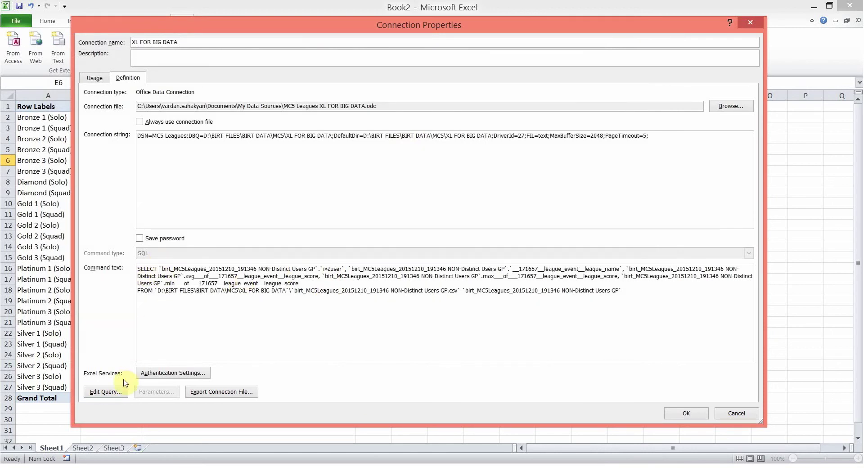
Place the user and league_name columns of the connection's SELECT statement on separate lines with blank lines between them
{"action": "left_click", "coordinate": [213, 302]}
{"action": "left_click", "coordinate": [157, 269]}
{"action": "key", "text": "Delete"}
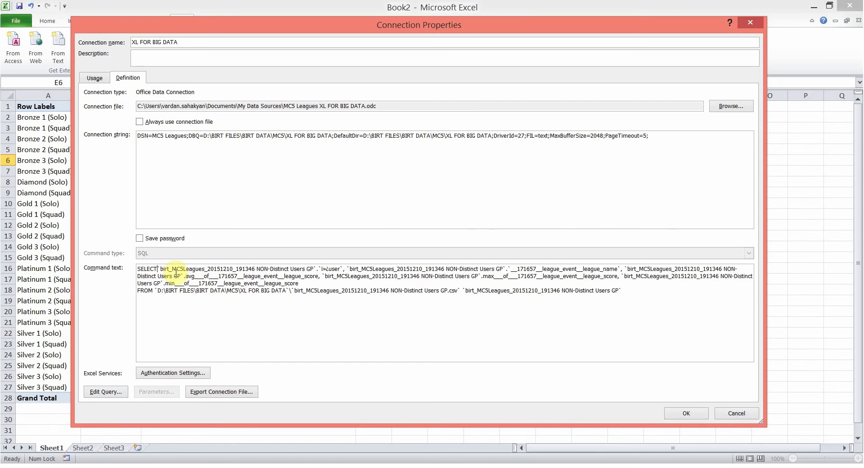
{"action": "key", "text": "Return"}
{"action": "key", "text": "BackSpace"}
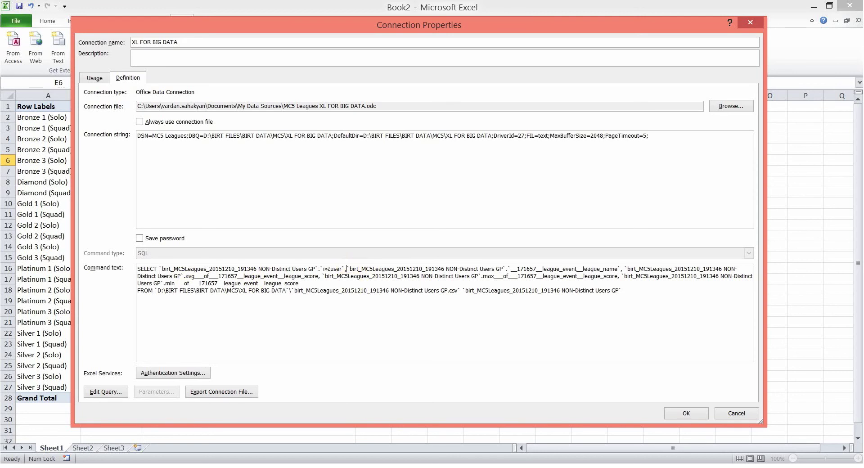
{"action": "left_click", "coordinate": [349, 269]}
{"action": "key", "text": "Return"}
{"action": "key", "text": "Return"}
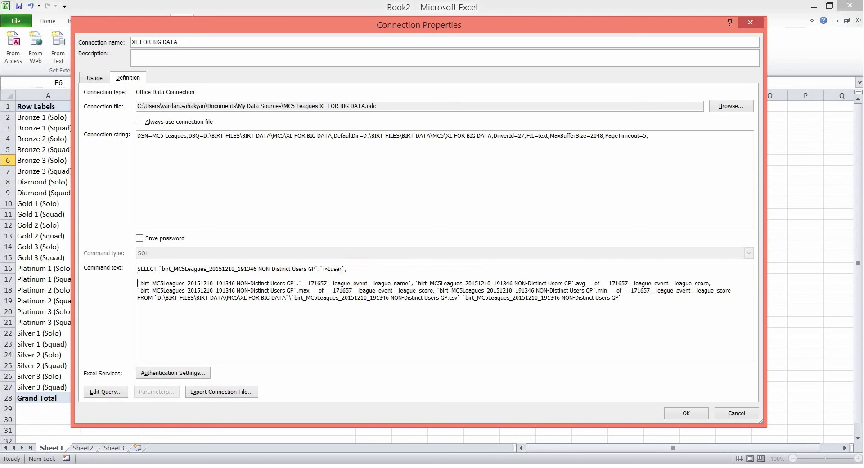
{"action": "left_click", "coordinate": [416, 283]}
{"action": "key", "text": "Return"}
{"action": "key", "text": "Return"}
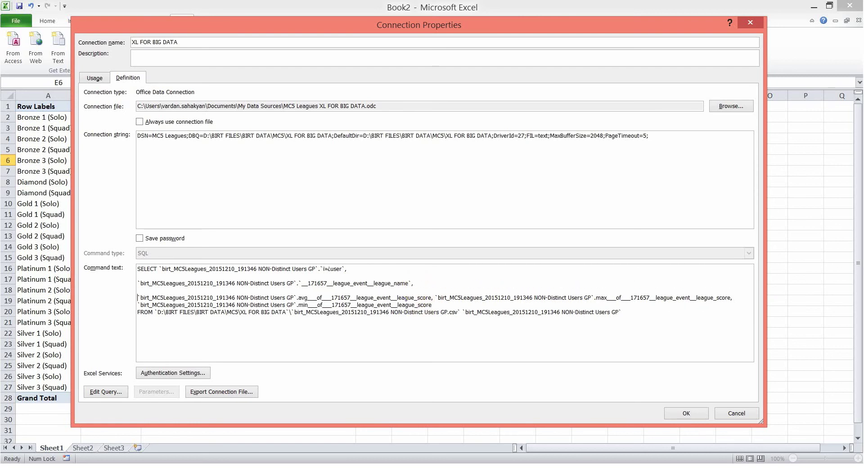
Place the avg, max and min league score columns of the command text on separate lines with blank lines between them
{"action": "left_click", "coordinate": [433, 297]}
{"action": "key", "text": "Return"}
{"action": "key", "text": "Return"}
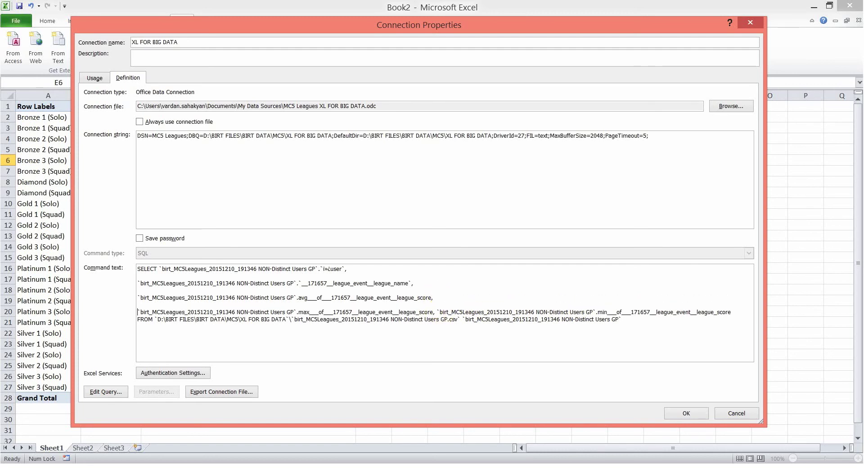
{"action": "left_click", "coordinate": [437, 310]}
{"action": "key", "text": "BackSpace"}
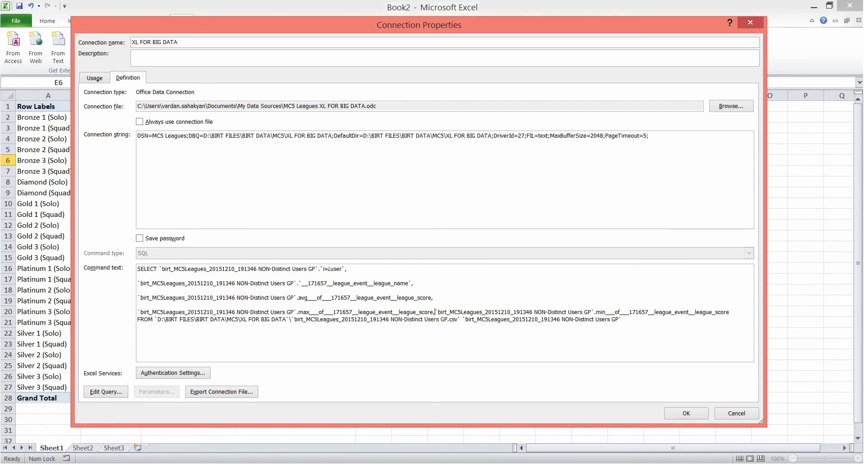
{"action": "key", "text": "Return"}
{"action": "key", "text": "Return"}
{"action": "left_click", "coordinate": [372, 288]}
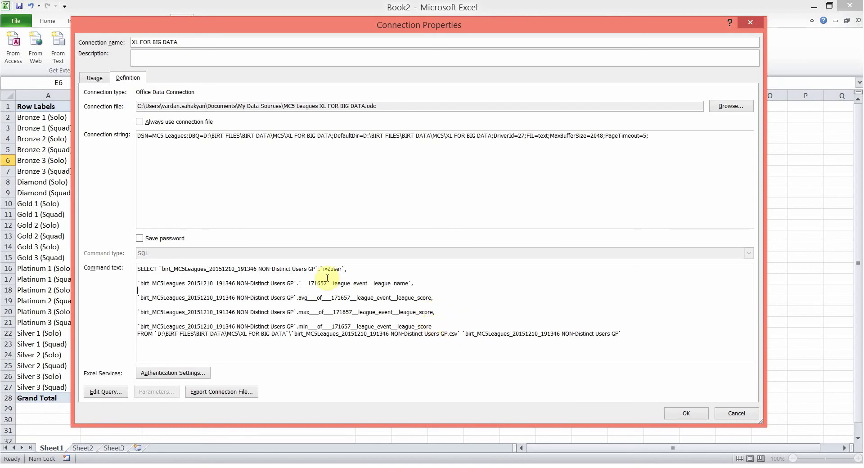
Alias the user column in the command text as "UDID", keeping the comma after the alias
{"action": "left_click_drag", "start_coordinate": [162, 269], "coordinate": [342, 267]}
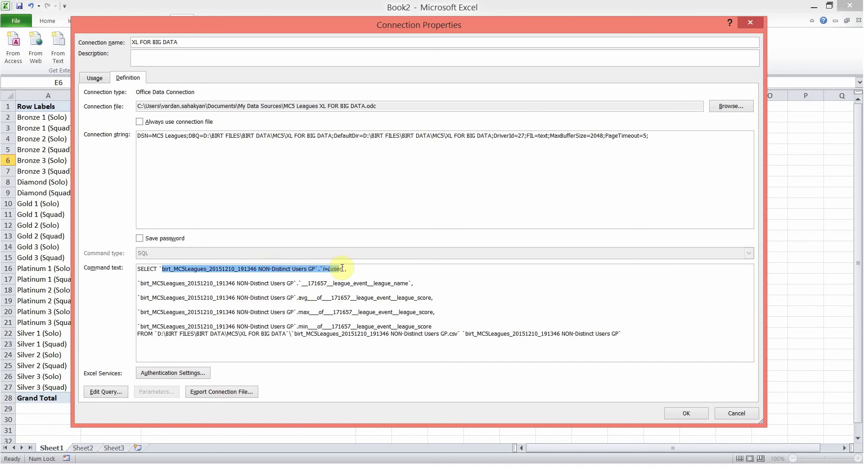
{"action": "left_click", "coordinate": [282, 276]}
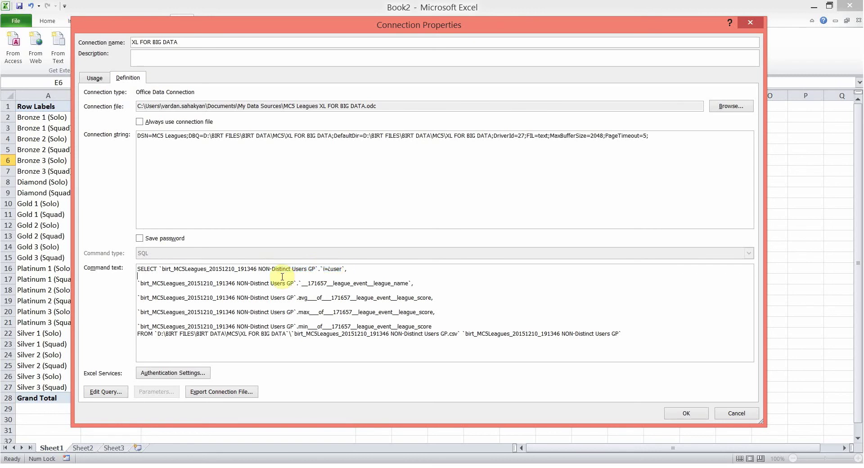
{"action": "left_click", "coordinate": [298, 269]}
{"action": "left_click", "coordinate": [345, 269]}
{"action": "type", "text": ","}
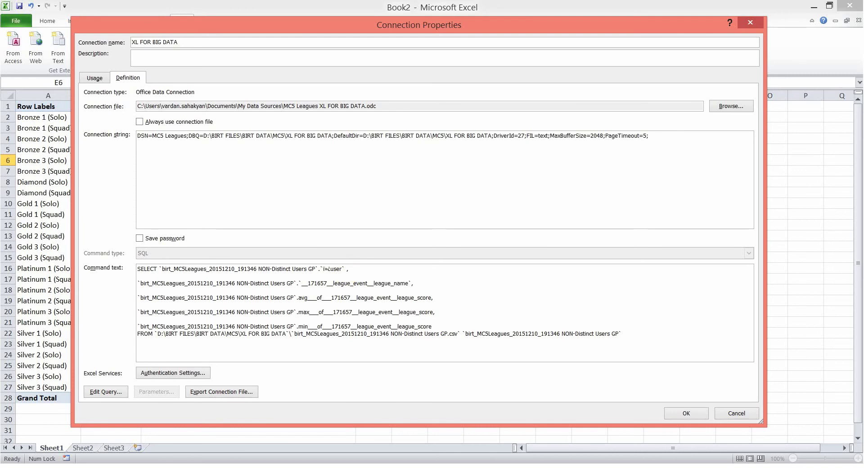
{"action": "type", "text": "as"}
{"action": "type", "text": " ''"}
{"action": "type", "text": "U"}
{"action": "type", "text": "DID\""}
{"action": "left_click", "coordinate": [140, 283]}
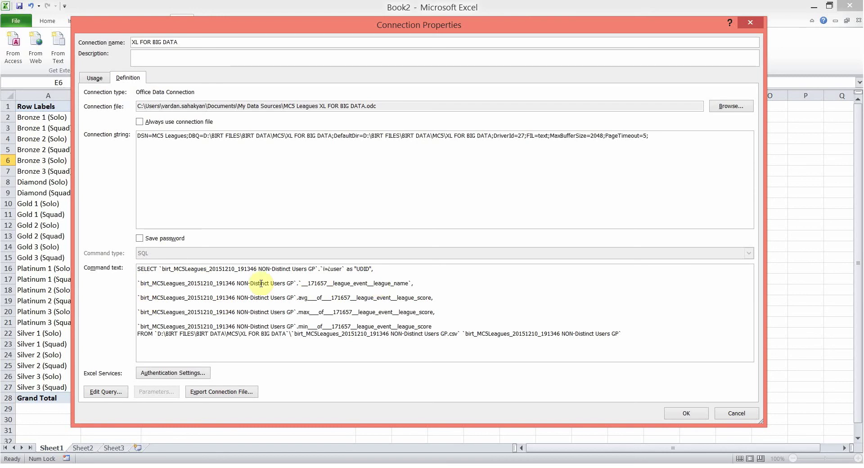
Alias the league_name column in the command text as "League"
{"action": "left_click", "coordinate": [413, 283]}
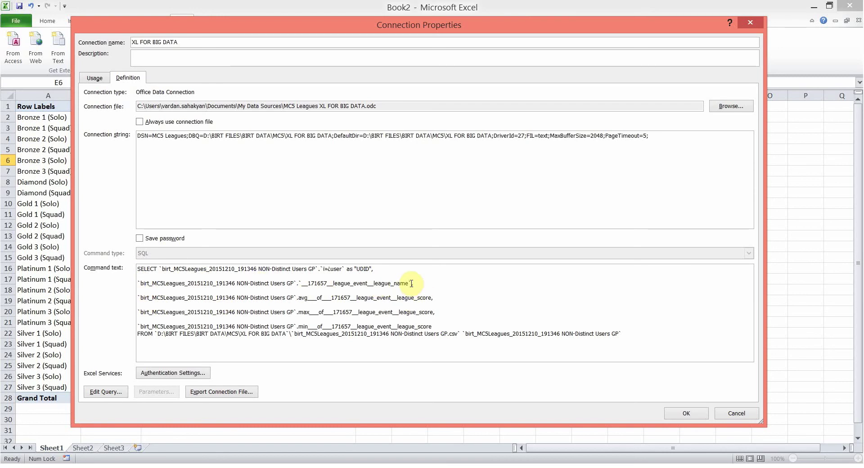
{"action": "type", "text": "as \""}
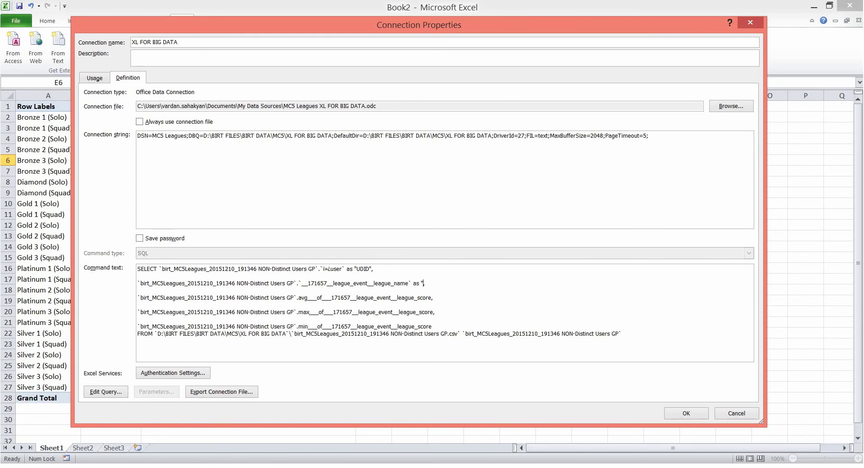
{"action": "type", "text": "League"}
{"action": "type", "text": "\""}
Wrap the avg league score column in a CDBL( ) conversion and alias it as "League Points"
{"action": "left_click", "coordinate": [314, 298]}
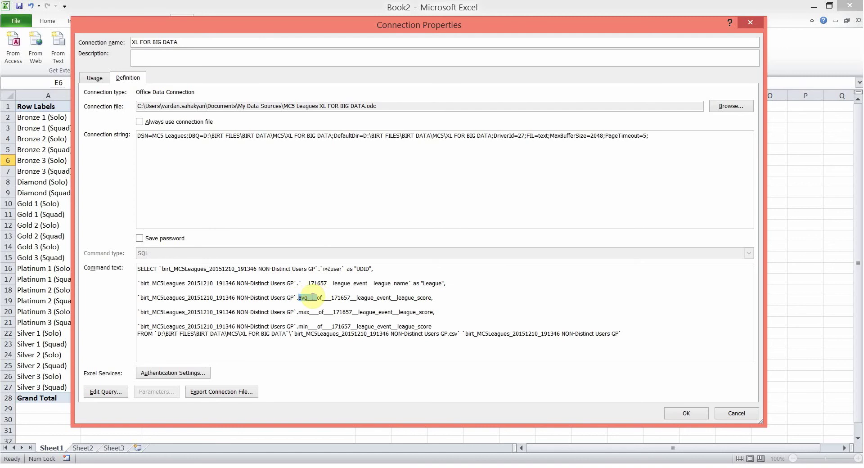
{"action": "left_click_drag", "start_coordinate": [298, 297], "coordinate": [424, 297]}
{"action": "left_click", "coordinate": [353, 297]}
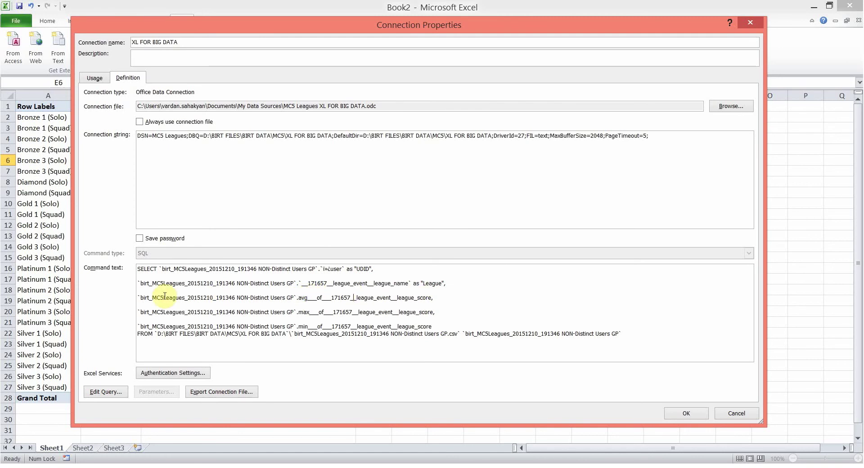
{"action": "left_click", "coordinate": [138, 297]}
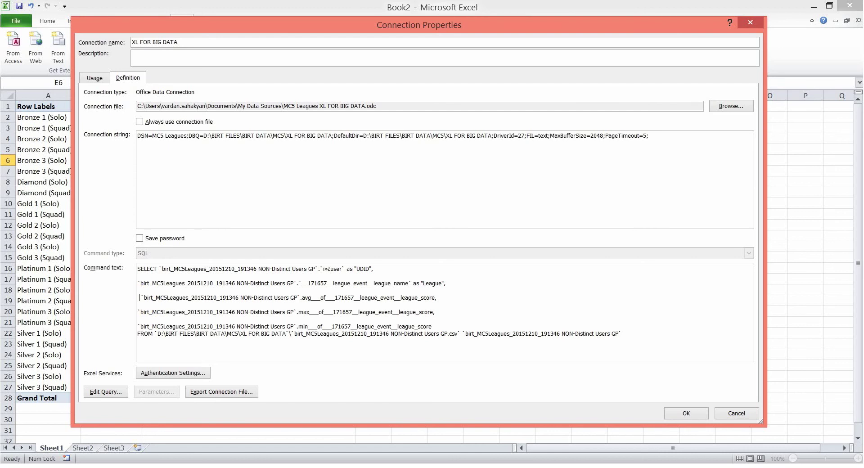
{"action": "key", "text": "BackSpace"}
{"action": "type", "text": "C DBL("}
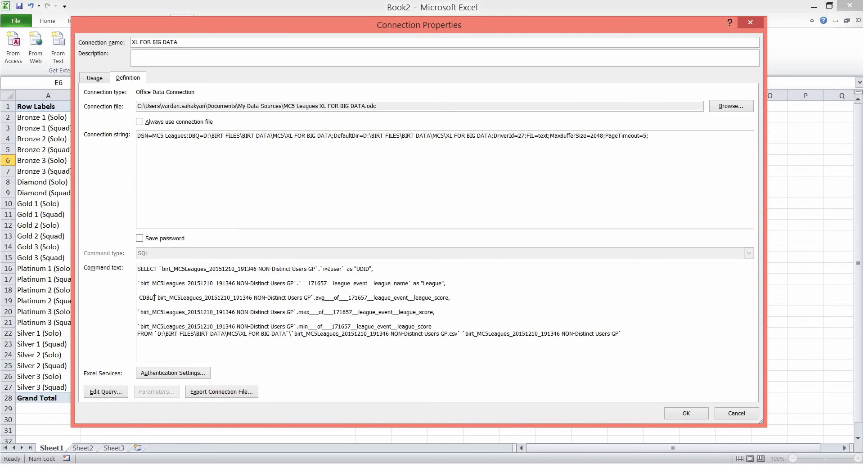
{"action": "left_click_drag", "start_coordinate": [154, 298], "coordinate": [451, 298]}
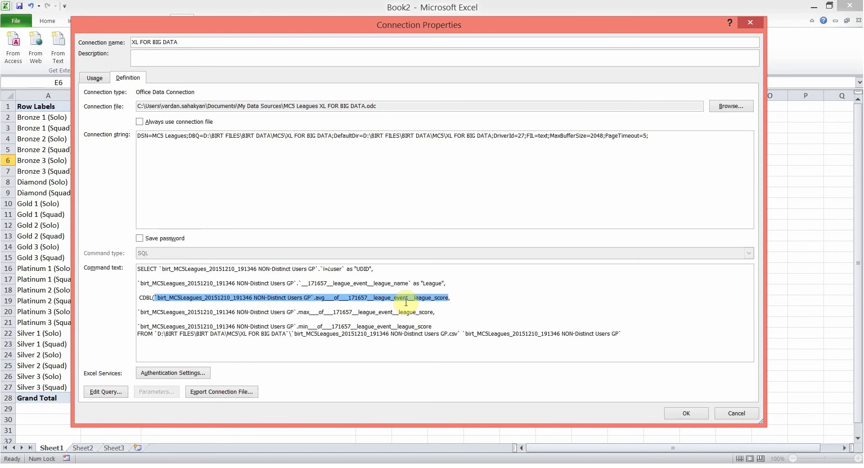
{"action": "left_click", "coordinate": [142, 298]}
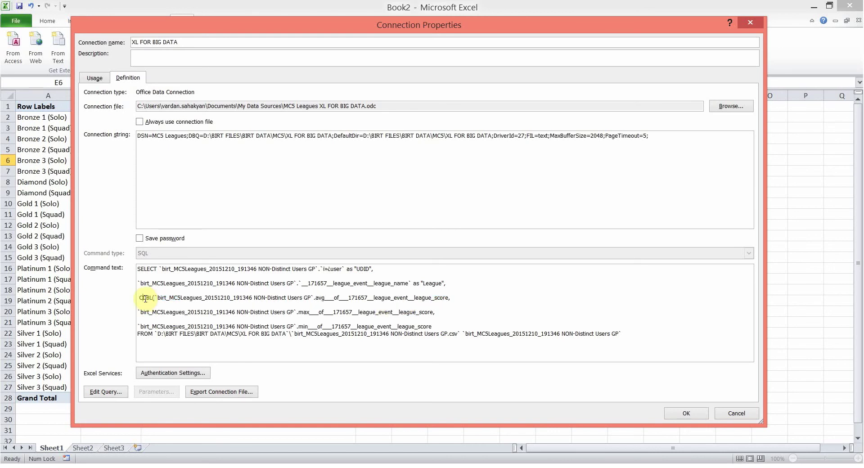
{"action": "left_click_drag", "start_coordinate": [143, 298], "coordinate": [150, 299]}
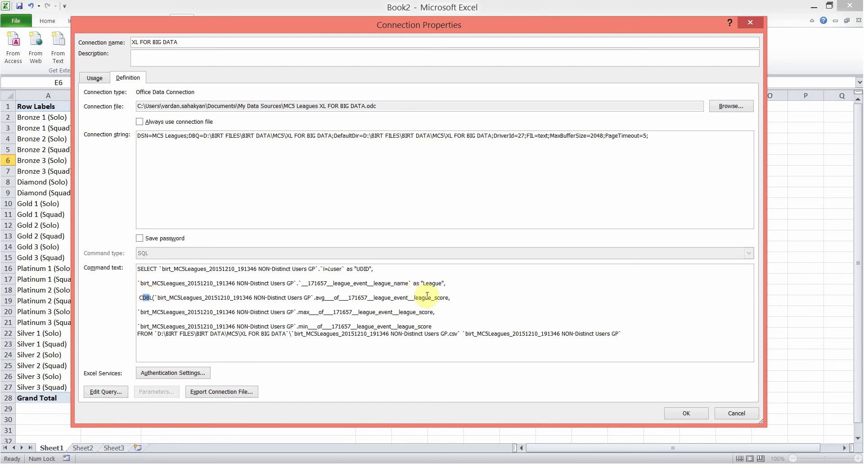
{"action": "left_click", "coordinate": [449, 297]}
{"action": "type", "text": ")"}
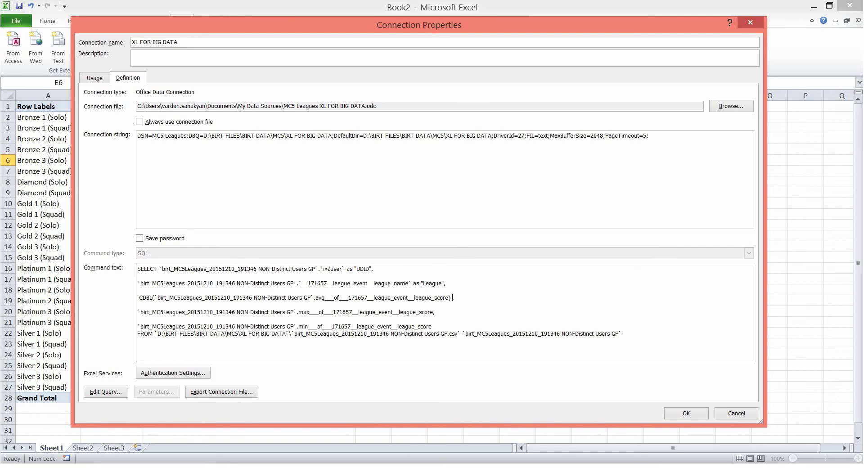
{"action": "type", "text": "as \"League Points\""}
Separate the FROM clause from the min league score column with a blank line
{"action": "left_click", "coordinate": [368, 317]}
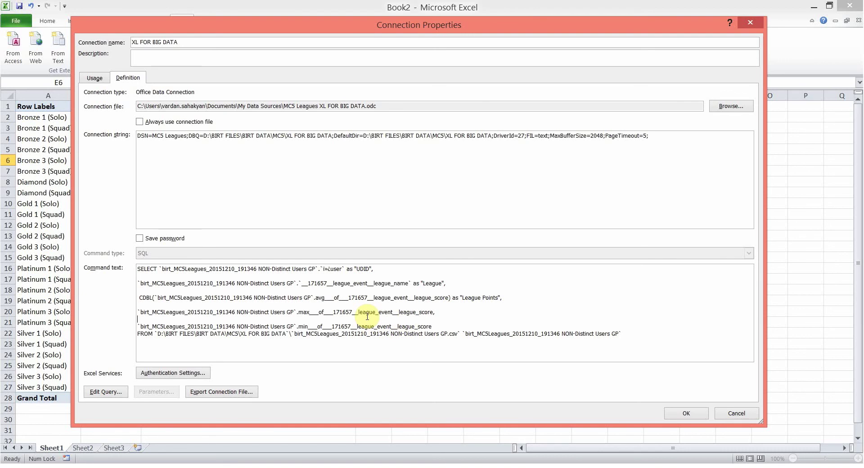
{"action": "left_click", "coordinate": [301, 312]}
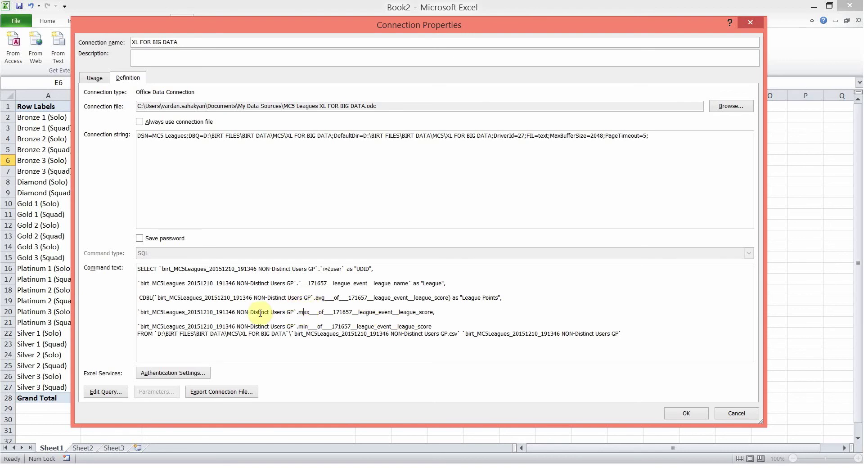
{"action": "left_click", "coordinate": [434, 326]}
{"action": "key", "text": "Return"}
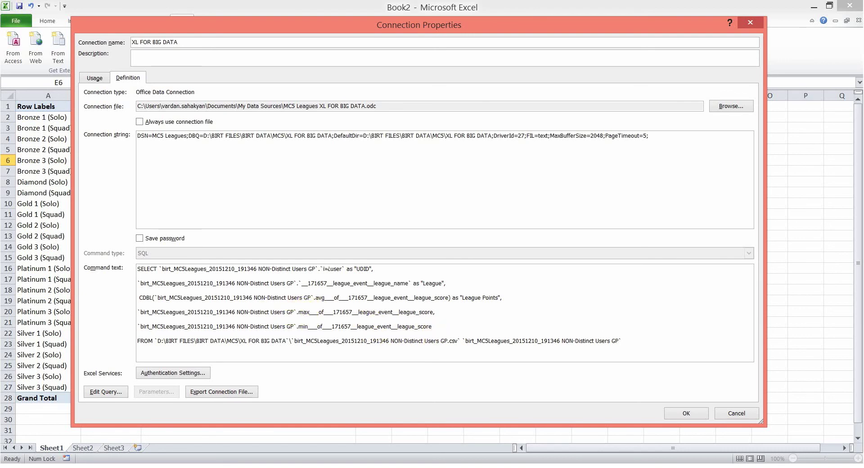
Examine the max and min league score columns and the end of the FROM clause in the command text
{"action": "left_click", "coordinate": [140, 309]}
{"action": "left_click_drag", "start_coordinate": [140, 310], "coordinate": [439, 315]}
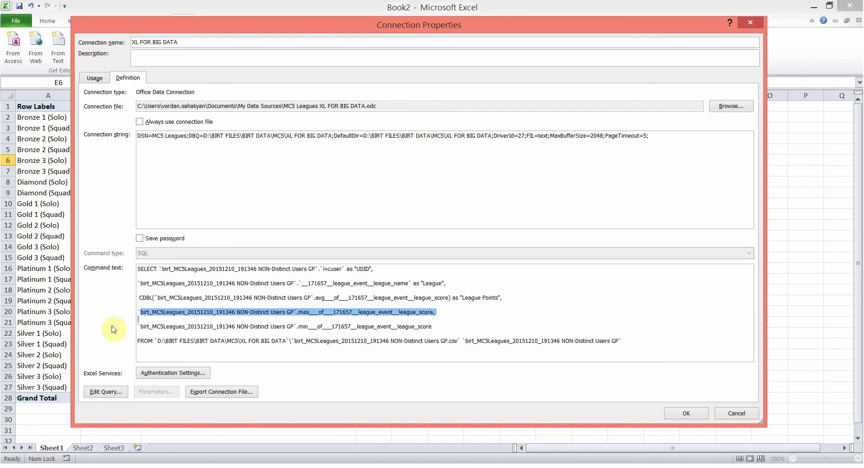
{"action": "left_click_drag", "start_coordinate": [141, 327], "coordinate": [440, 328]}
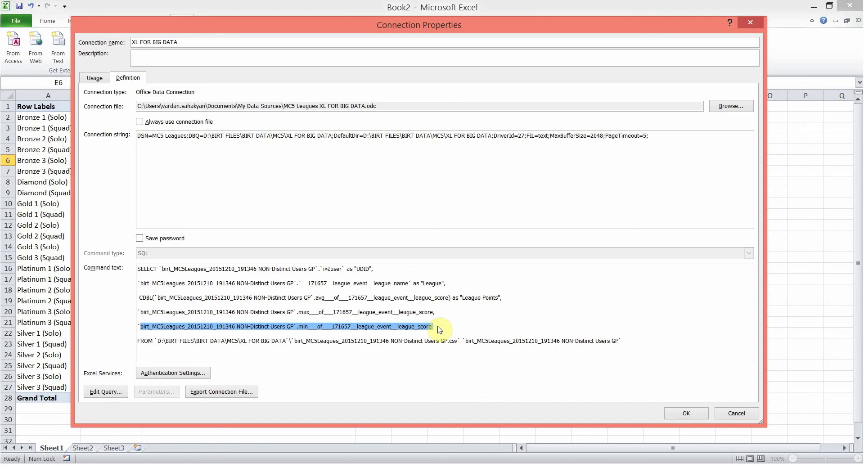
{"action": "left_click_drag", "start_coordinate": [140, 312], "coordinate": [395, 313]}
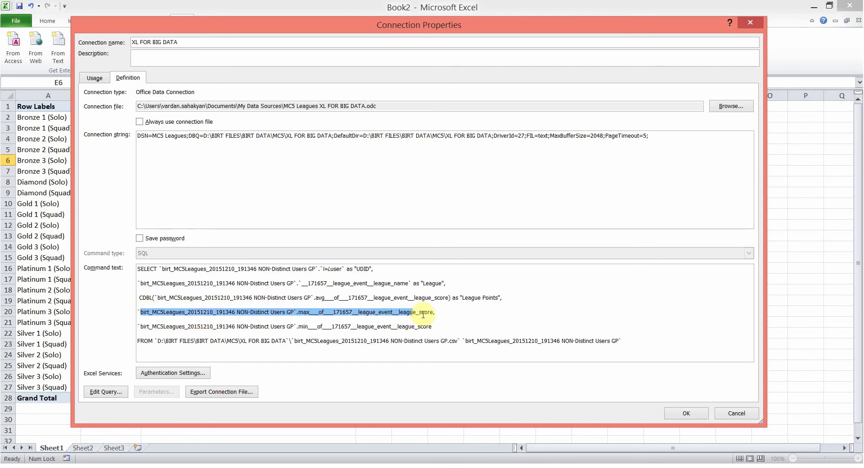
{"action": "left_click_drag", "start_coordinate": [140, 326], "coordinate": [440, 326]}
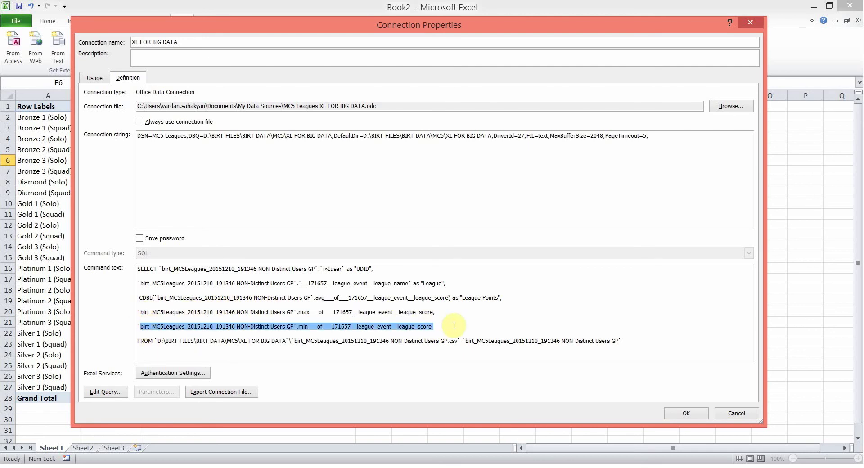
{"action": "left_click", "coordinate": [314, 307]}
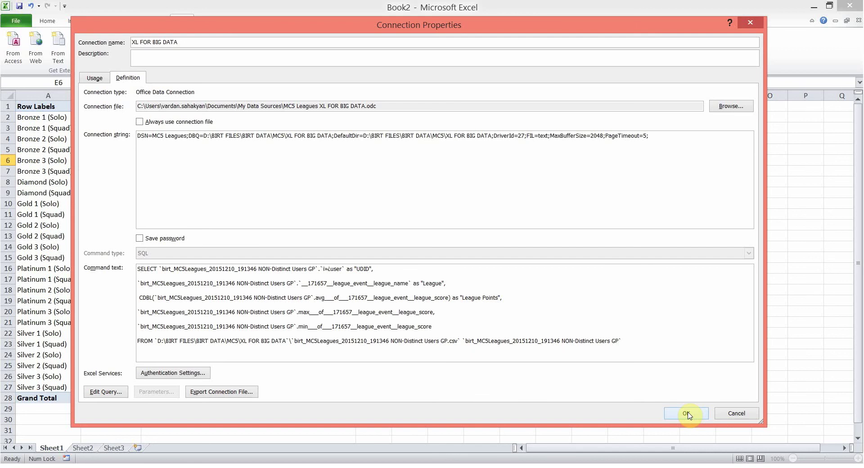
{"action": "left_click", "coordinate": [359, 317]}
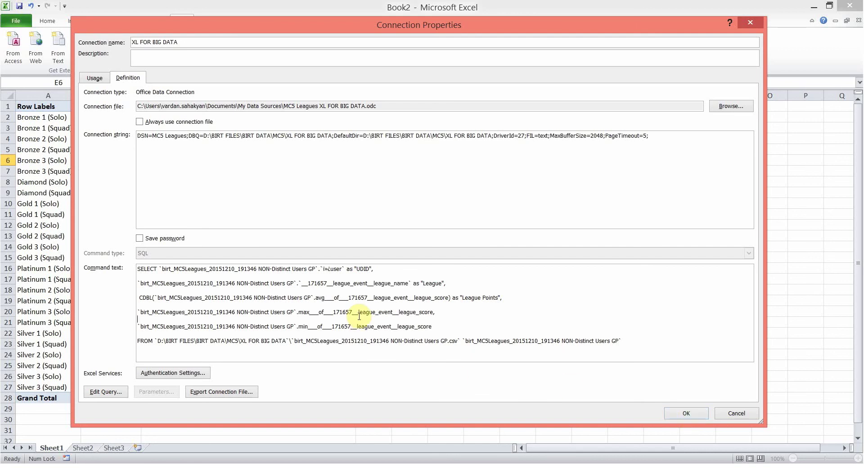
{"action": "left_click", "coordinate": [629, 339]}
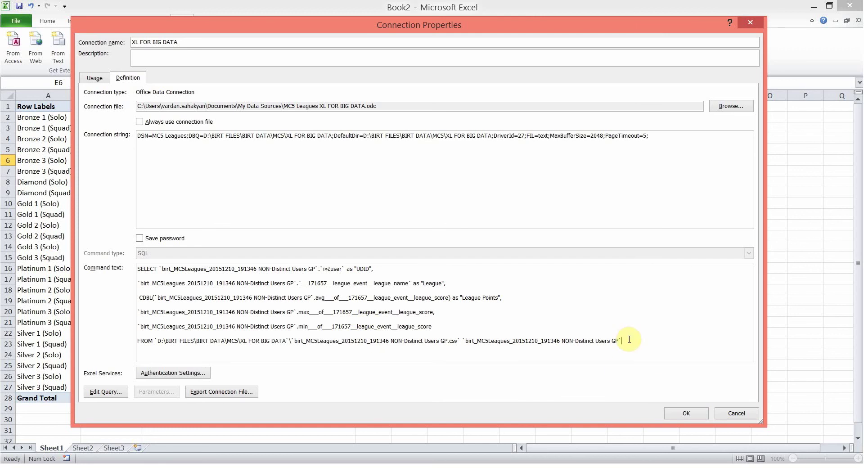
Apply the edited SQL to the workbook connection and accept removing its link to the external .odc file
{"action": "left_click", "coordinate": [686, 413]}
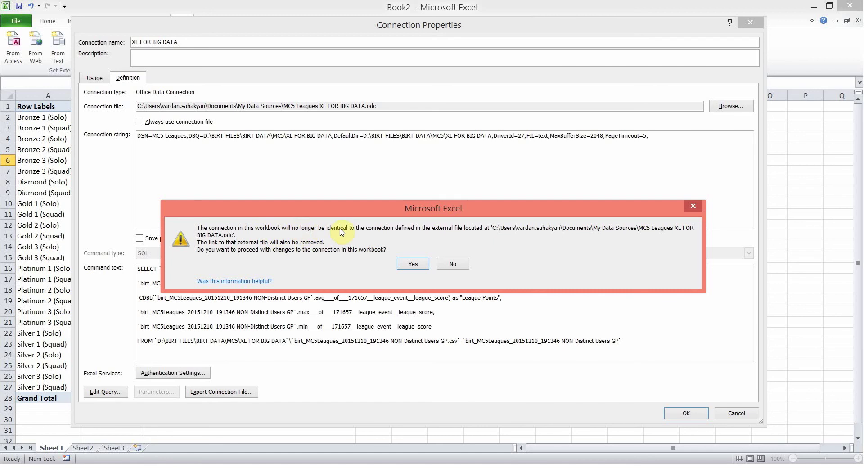
{"action": "left_click", "coordinate": [413, 263]}
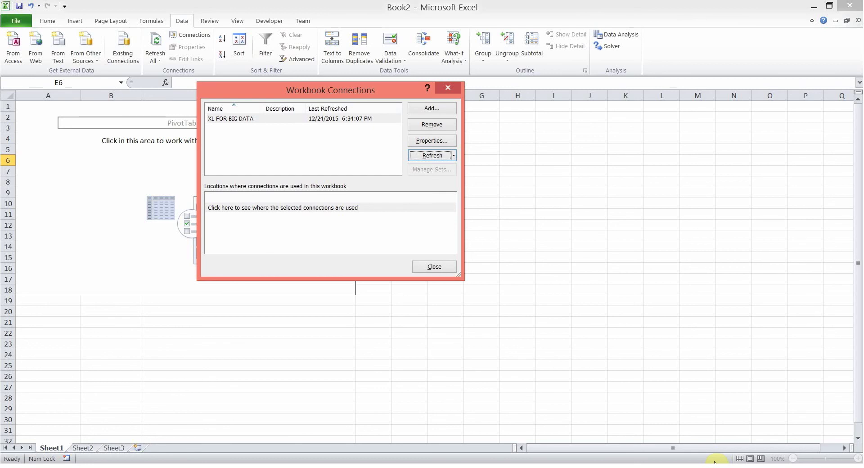
Close the workbook connections list and select the empty PivotTable2 to show its field list
{"action": "left_click_drag", "start_coordinate": [368, 91], "coordinate": [395, 128]}
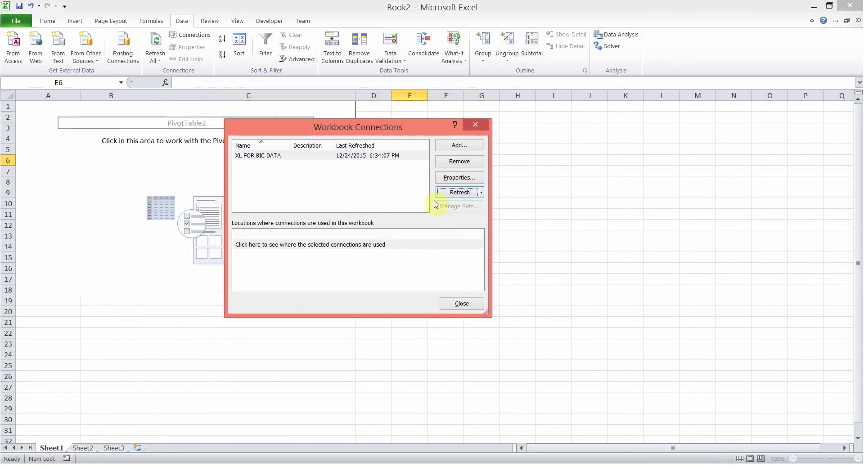
{"action": "left_click", "coordinate": [463, 304]}
{"action": "left_click", "coordinate": [107, 146]}
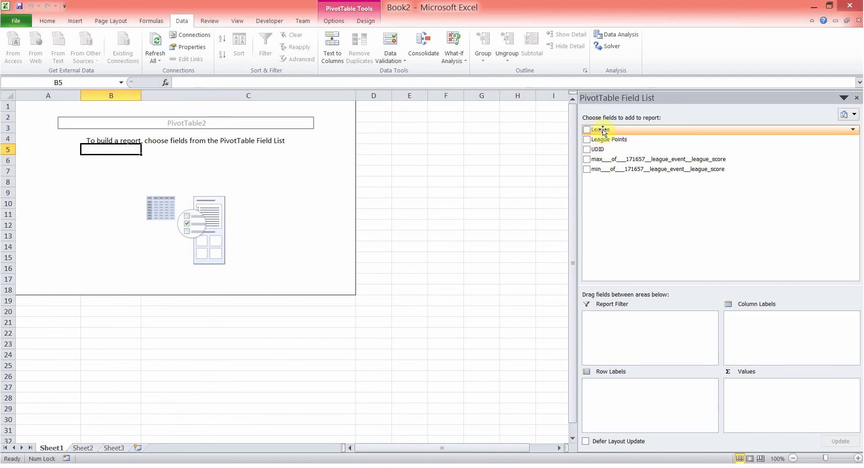
Set League as the pivot table's row labels and add UDID and League Points as values
{"action": "left_click_drag", "start_coordinate": [600, 130], "coordinate": [620, 388]}
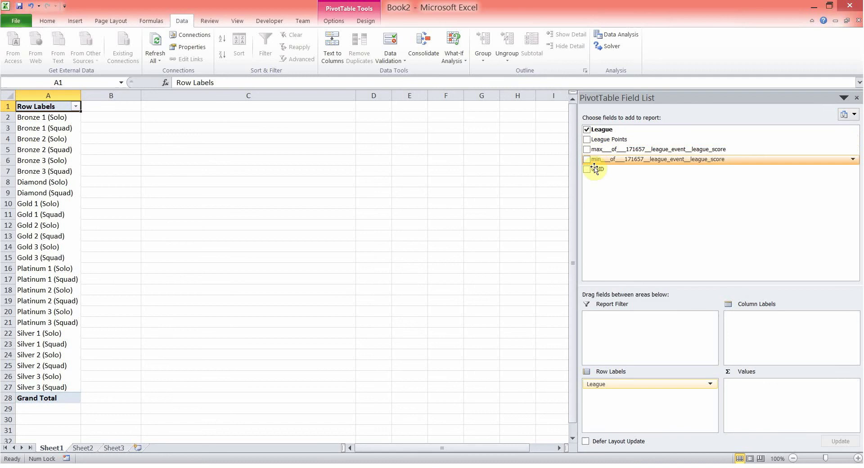
{"action": "left_click_drag", "start_coordinate": [598, 170], "coordinate": [756, 396]}
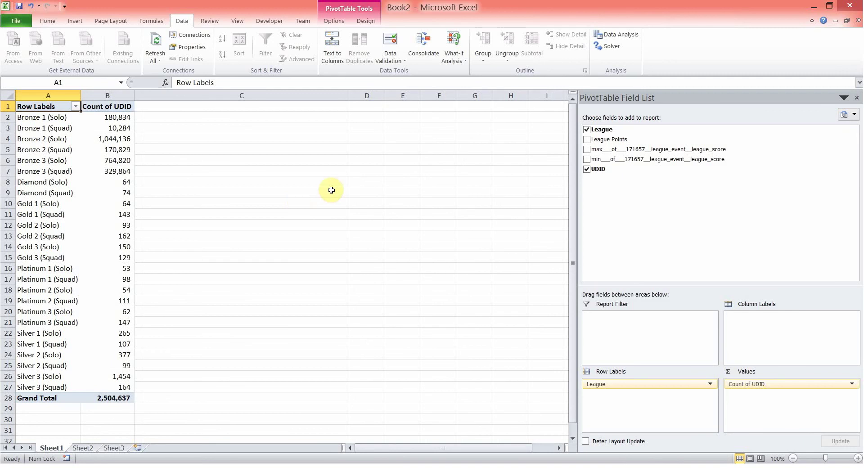
{"action": "left_click_drag", "start_coordinate": [605, 139], "coordinate": [743, 402]}
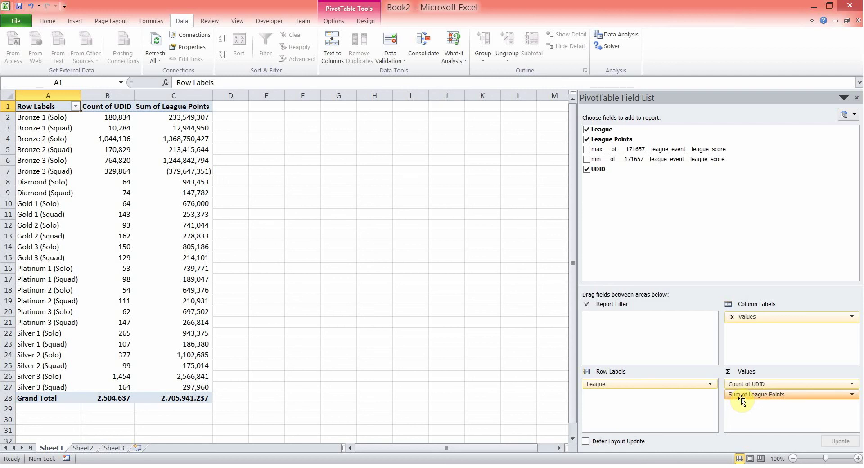
Summarize the League Points value field by Average instead of Sum
{"action": "left_click", "coordinate": [852, 394]}
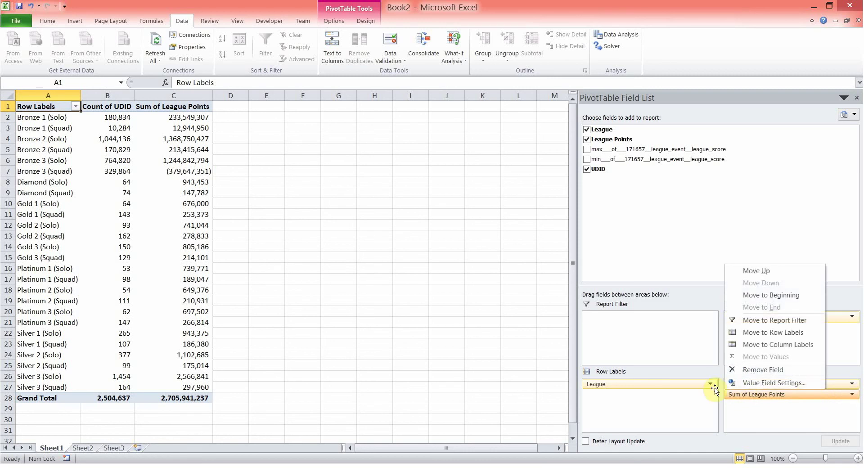
{"action": "left_click", "coordinate": [760, 385]}
{"action": "left_click_drag", "start_coordinate": [342, 133], "coordinate": [375, 136]}
{"action": "left_click", "coordinate": [287, 234]}
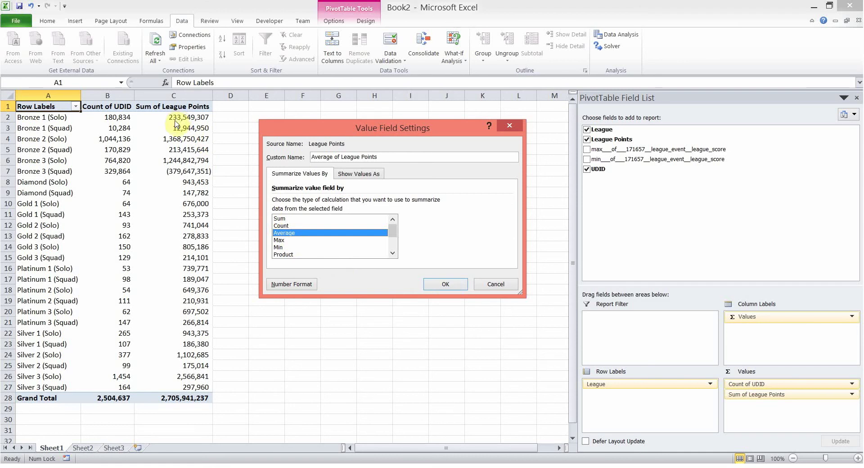
{"action": "left_click", "coordinate": [448, 284]}
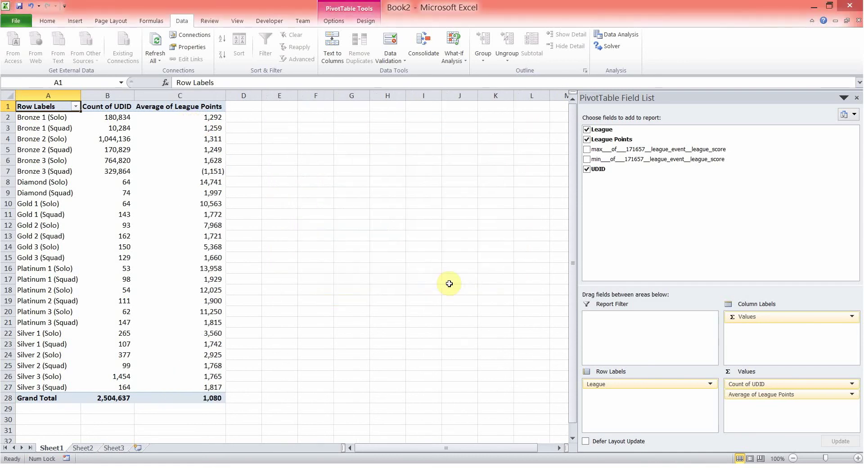
Filter the pivot table's row labels to the leagues matching the search text "So"
{"action": "left_click_drag", "start_coordinate": [193, 118], "coordinate": [189, 386]}
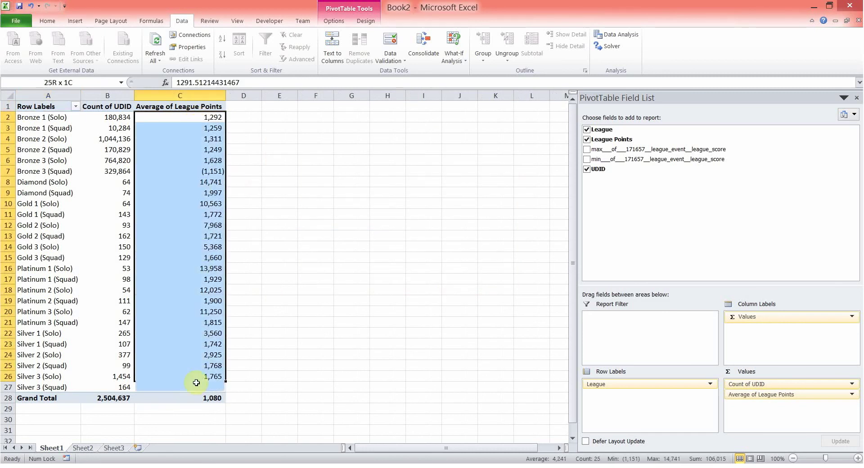
{"action": "left_click", "coordinate": [189, 269]}
{"action": "left_click_drag", "start_coordinate": [185, 118], "coordinate": [186, 160]}
{"action": "left_click", "coordinate": [75, 106]}
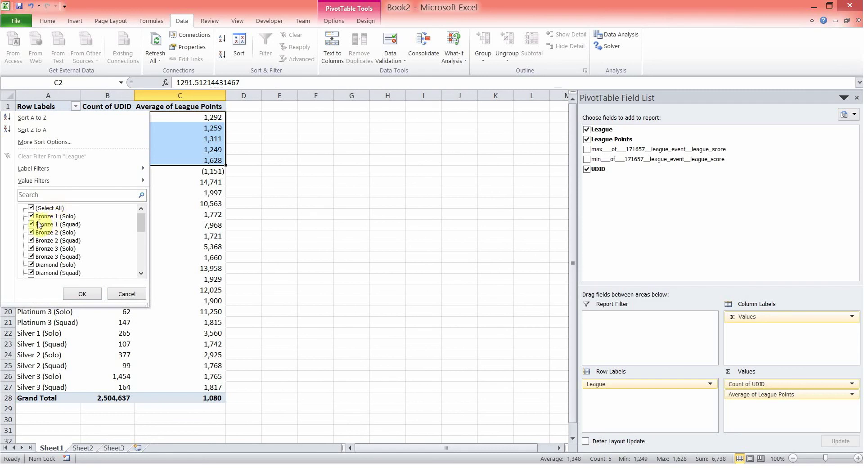
{"action": "left_click", "coordinate": [36, 195]}
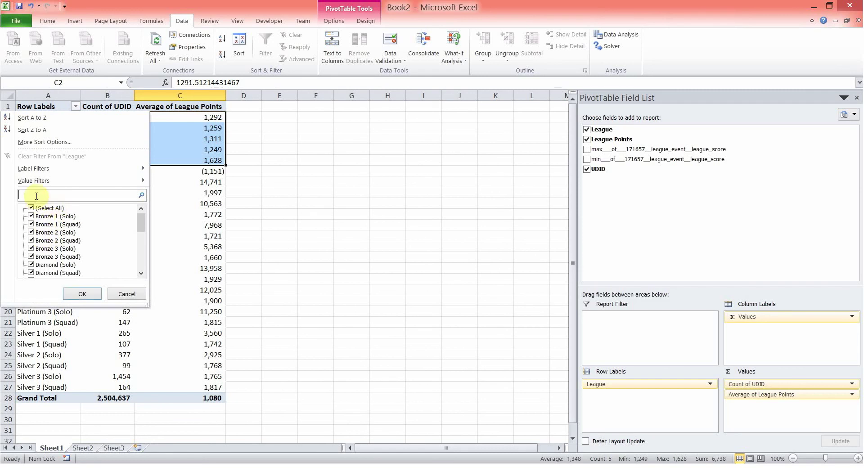
{"action": "type", "text": "So"}
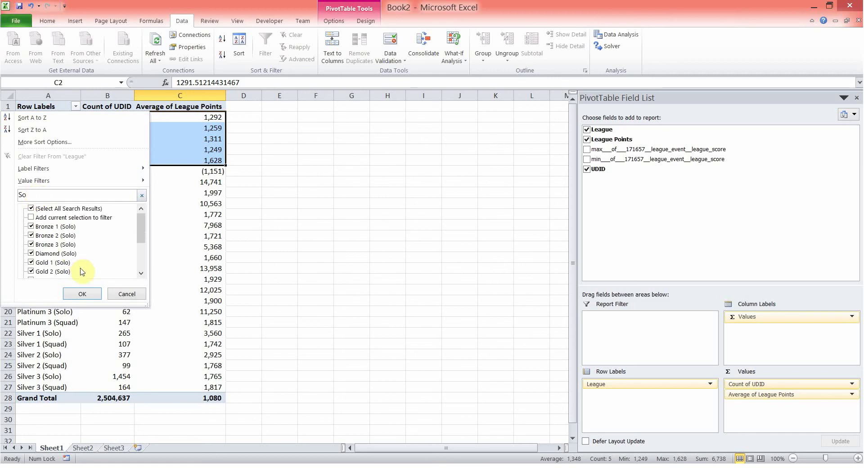
{"action": "left_click", "coordinate": [83, 295]}
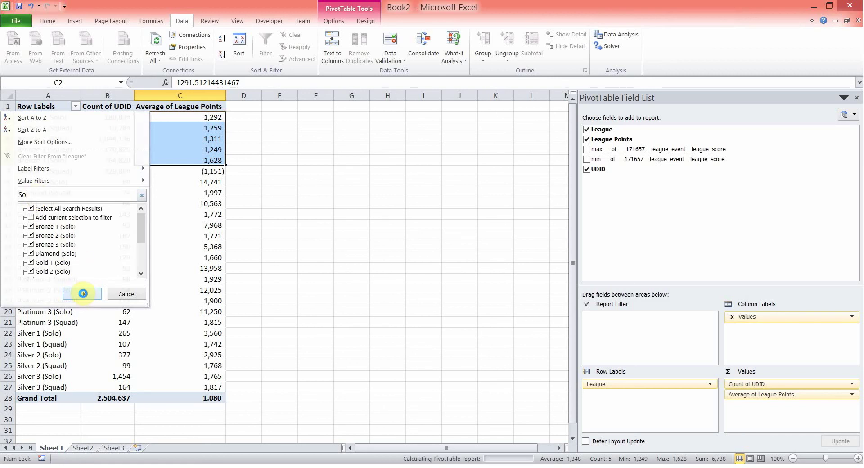
{"action": "left_click", "coordinate": [149, 168]}
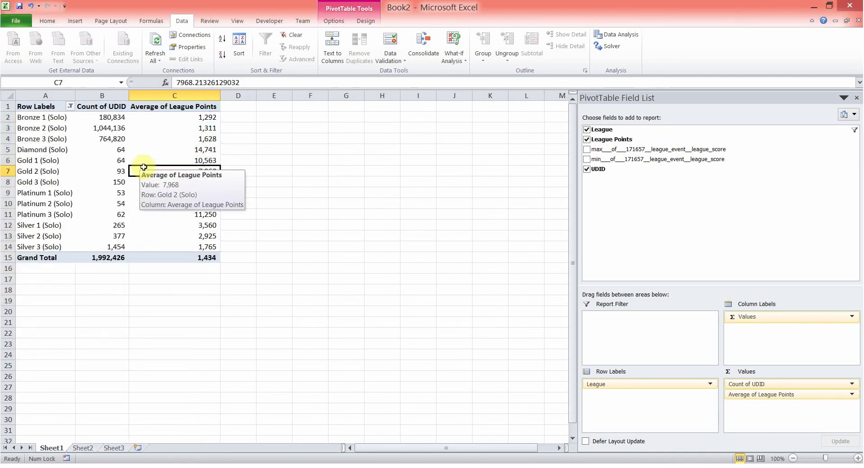
Compare the Solo leagues' average points with the Average of _League_Score column on the GP sheet of the NON-Distinct Users workbook
{"action": "left_click_drag", "start_coordinate": [175, 118], "coordinate": [184, 245]}
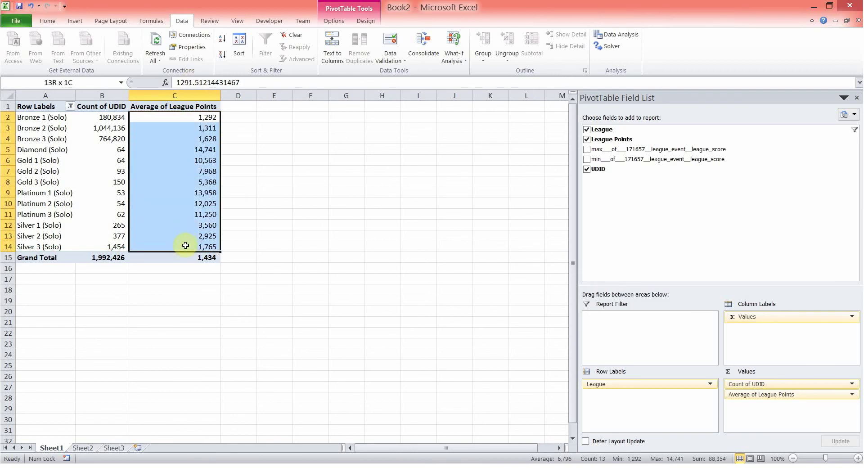
{"action": "left_click_drag", "start_coordinate": [60, 118], "coordinate": [54, 236]}
{"action": "left_click_drag", "start_coordinate": [183, 116], "coordinate": [198, 242]}
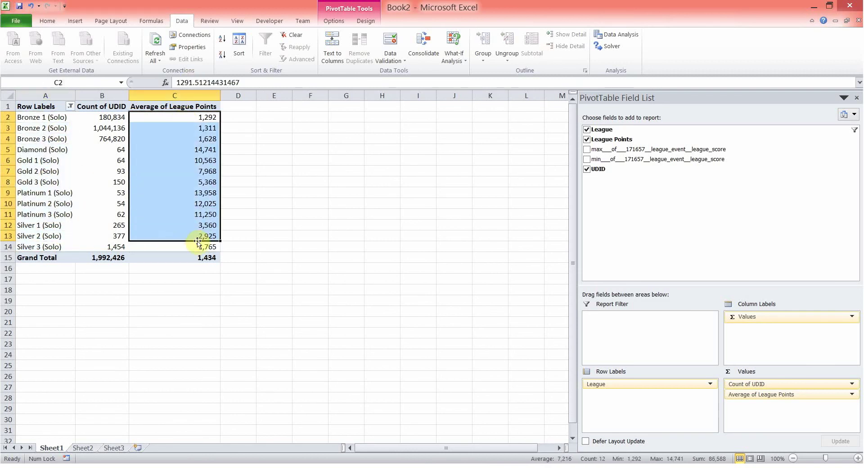
{"action": "left_click", "coordinate": [158, 192]}
{"action": "mouse_move", "coordinate": [603, 467]}
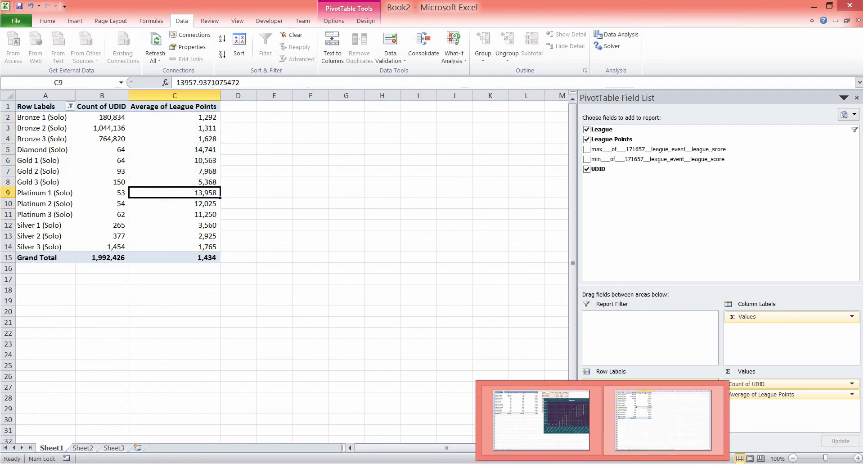
{"action": "left_click", "coordinate": [543, 416]}
{"action": "left_click_drag", "start_coordinate": [235, 117], "coordinate": [233, 221]}
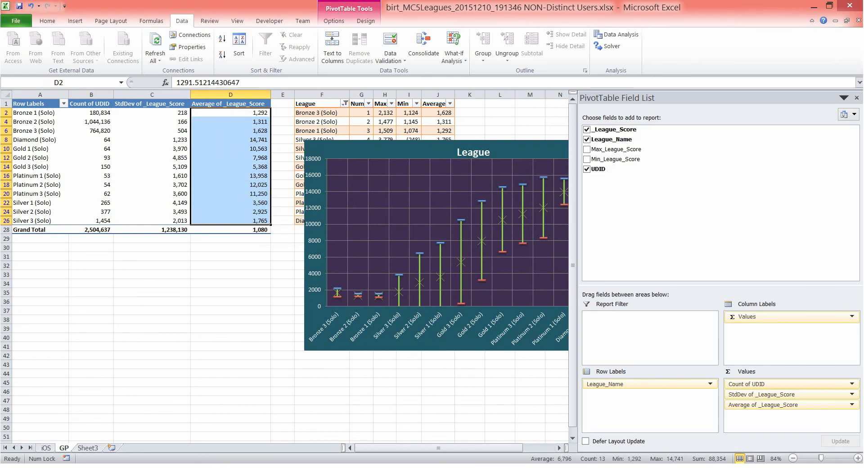
{"action": "mouse_move", "coordinate": [603, 466]}
{"action": "left_click", "coordinate": [648, 416]}
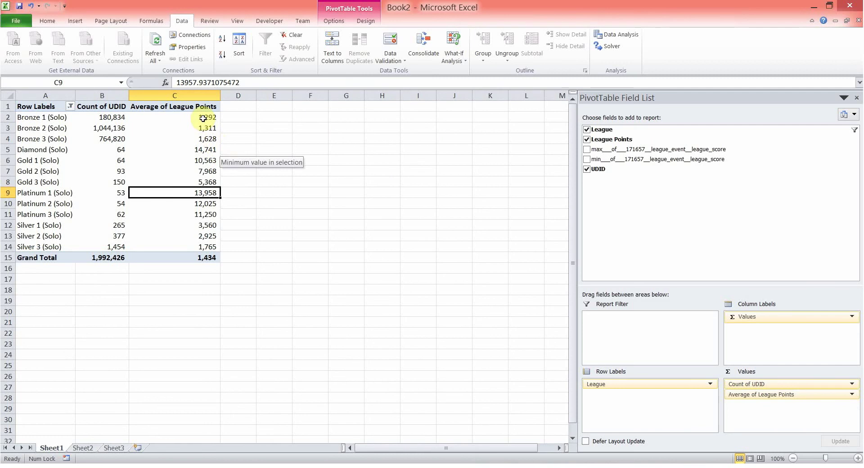
{"action": "left_click_drag", "start_coordinate": [207, 116], "coordinate": [202, 248]}
{"action": "left_click", "coordinate": [202, 193]}
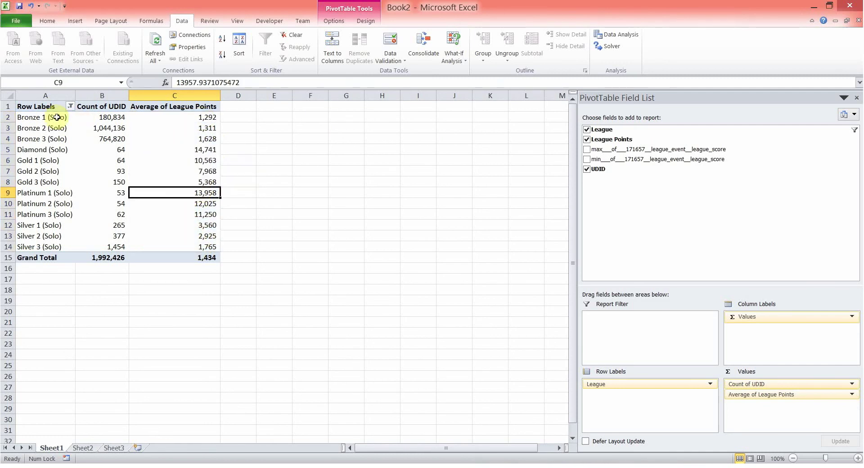
Examine the UDID count and average league points of the Bronze Solo leagues in Book2's pivot table
{"action": "left_click", "coordinate": [21, 118]}
{"action": "left_click", "coordinate": [155, 137]}
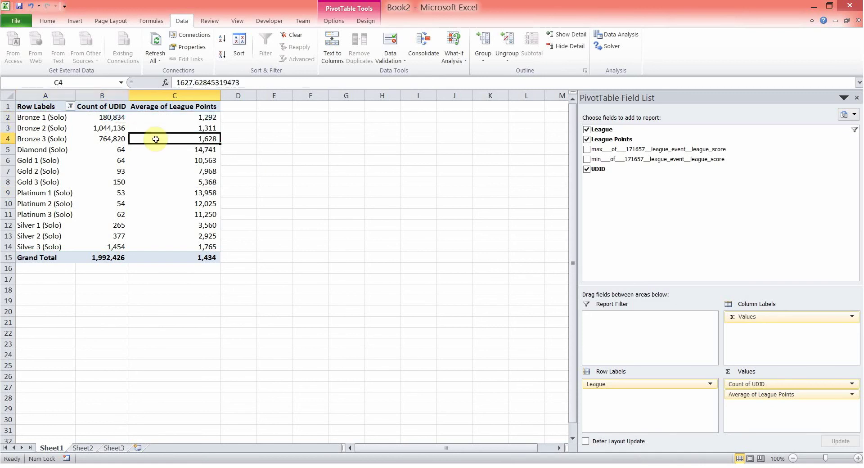
{"action": "left_click", "coordinate": [101, 118]}
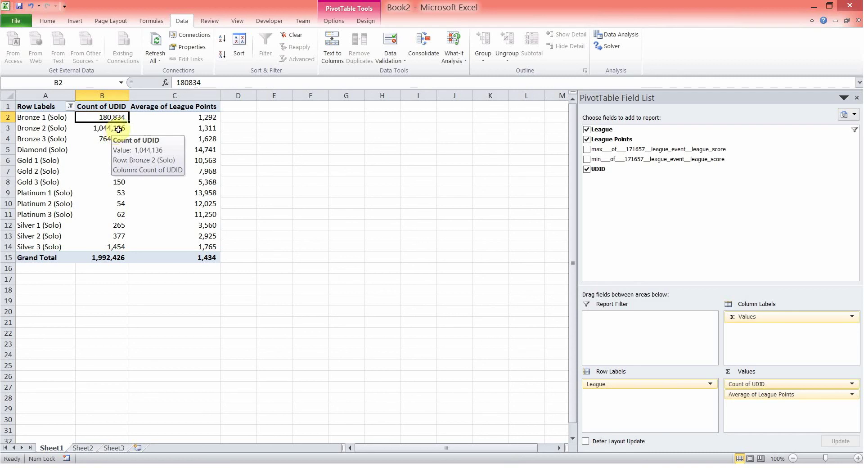
{"action": "left_click", "coordinate": [211, 118]}
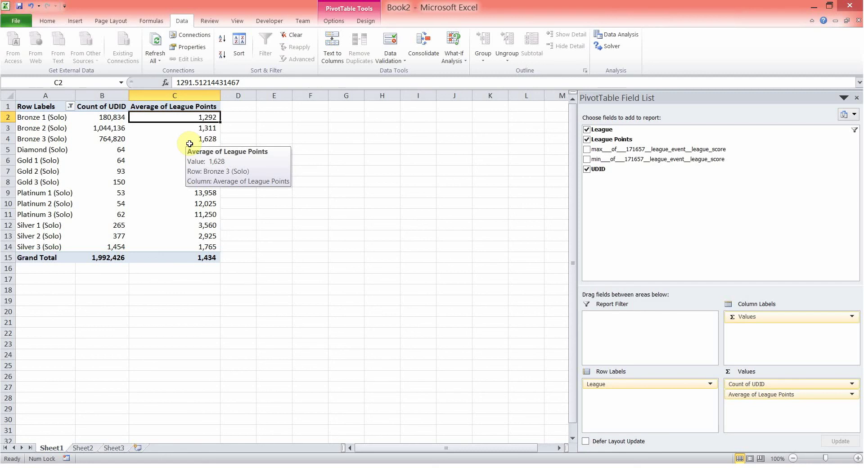
{"action": "left_click", "coordinate": [204, 127]}
{"action": "left_click", "coordinate": [202, 118]}
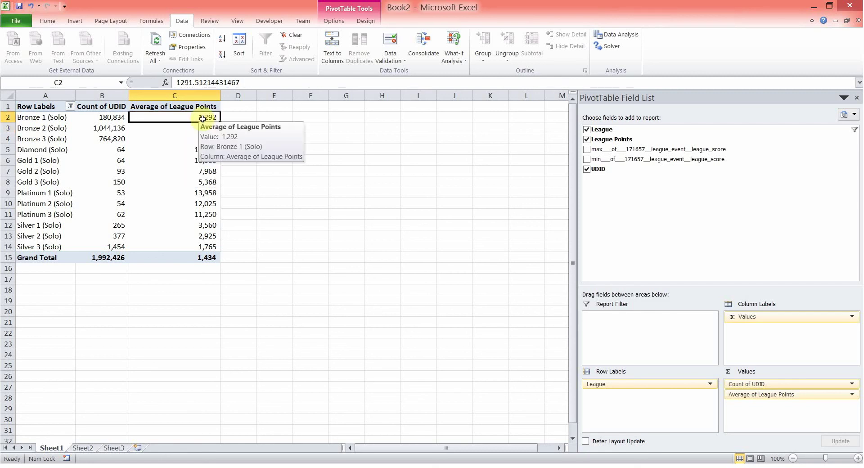
{"action": "key", "text": "alt+Tab"}
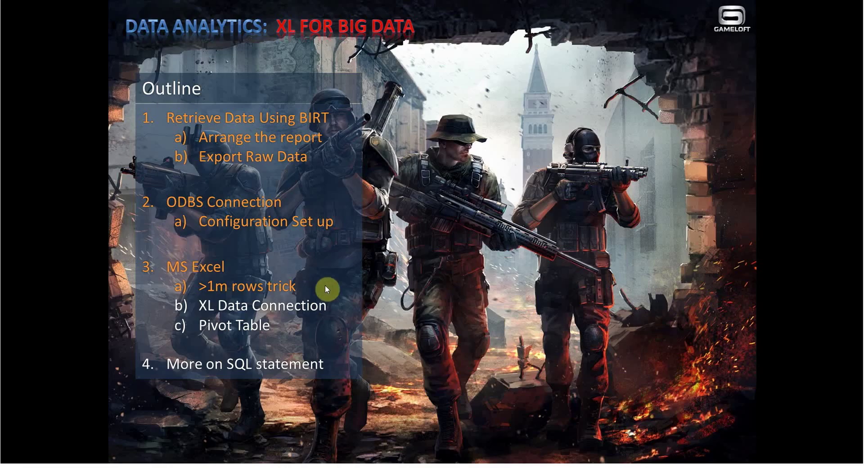
{"action": "left_click", "coordinate": [325, 286]}
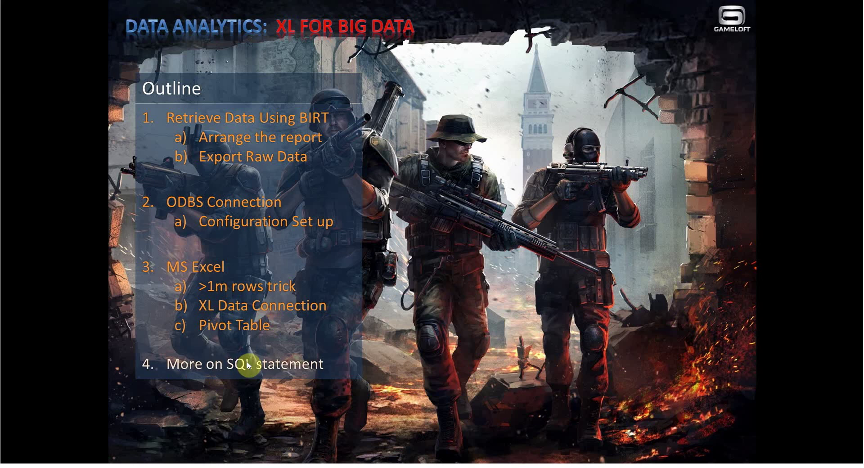
{"action": "left_click", "coordinate": [323, 340]}
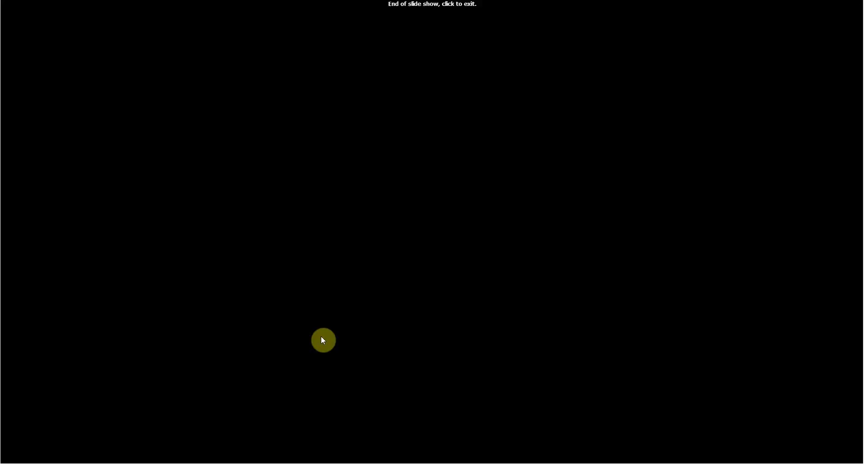
{"action": "left_click", "coordinate": [323, 341]}
{"action": "left_click", "coordinate": [279, 211]}
{"action": "left_click", "coordinate": [205, 150]}
{"action": "left_click", "coordinate": [89, 119]}
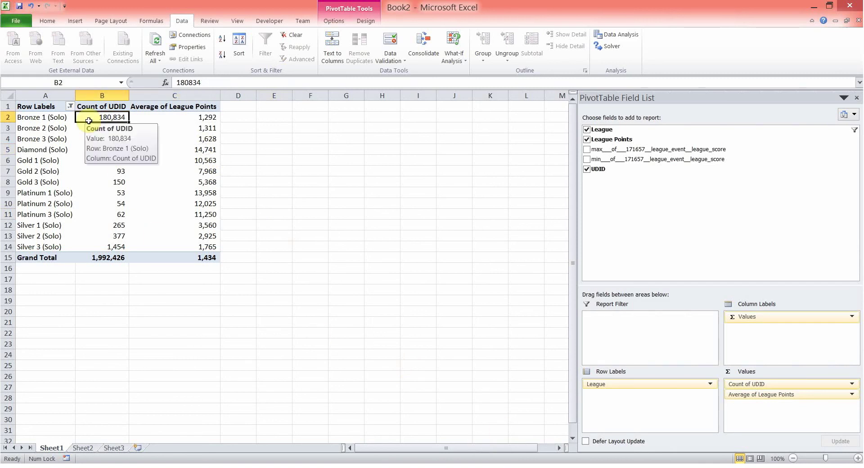
{"action": "left_click", "coordinate": [166, 109]}
{"action": "left_click", "coordinate": [114, 118]}
Switch to the NON-Distinct Users workbook and reposition the League chart below the first rows of the league table on the GP sheet
{"action": "left_click", "coordinate": [473, 467]}
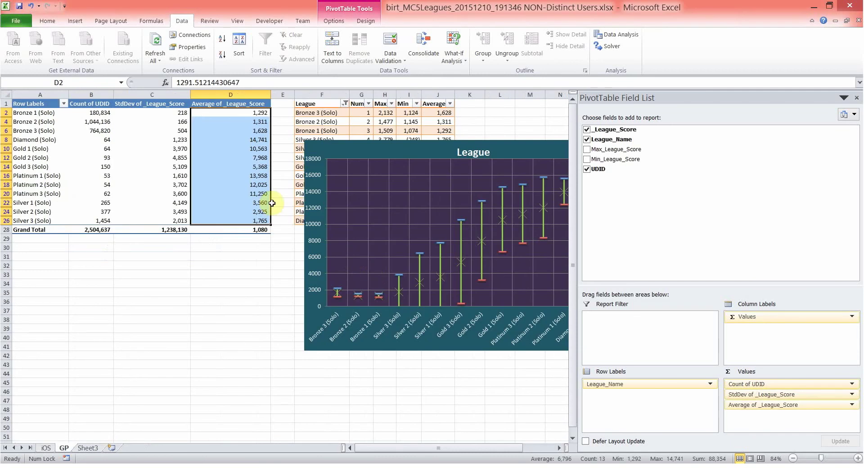
{"action": "left_click", "coordinate": [232, 271]}
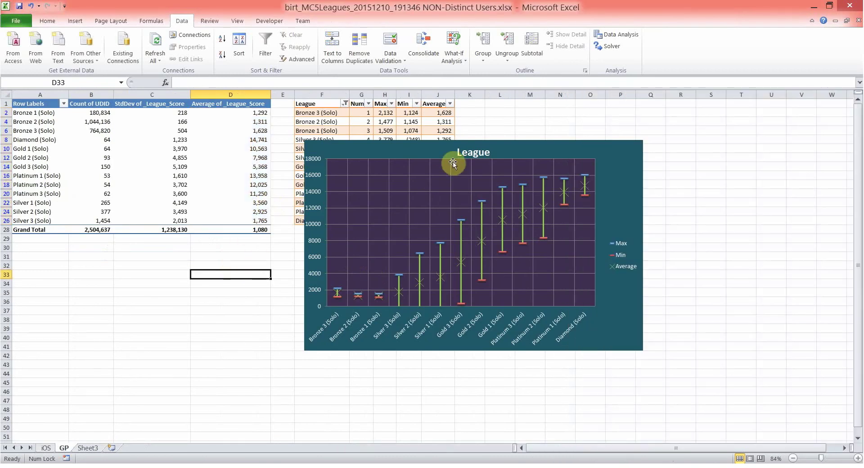
{"action": "left_click", "coordinate": [469, 141]}
{"action": "left_click_drag", "start_coordinate": [480, 140], "coordinate": [484, 154]}
{"action": "left_click", "coordinate": [468, 129]}
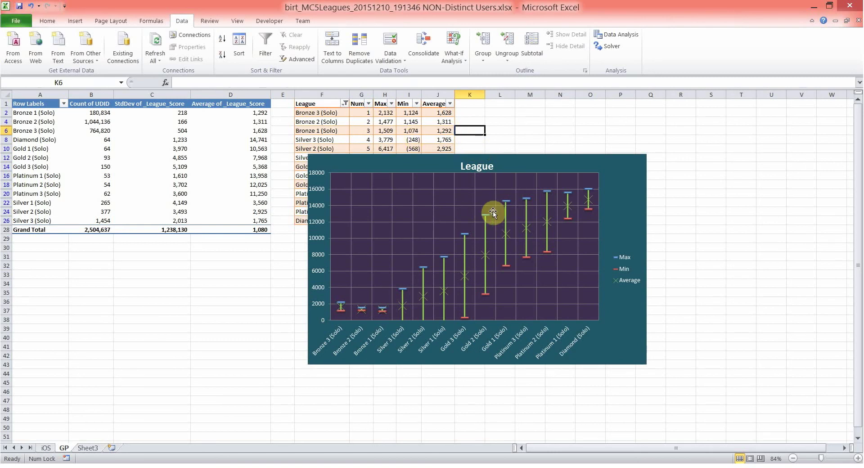
{"action": "mouse_move", "coordinate": [486, 219]}
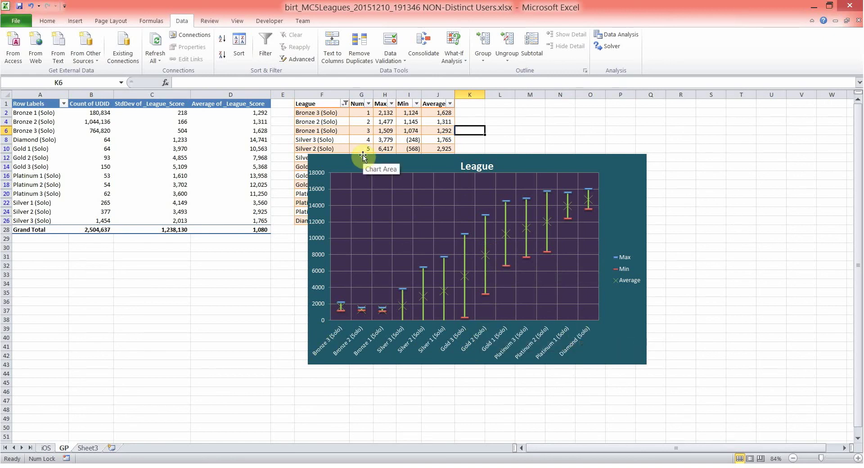
{"action": "left_click_drag", "start_coordinate": [503, 154], "coordinate": [487, 140]}
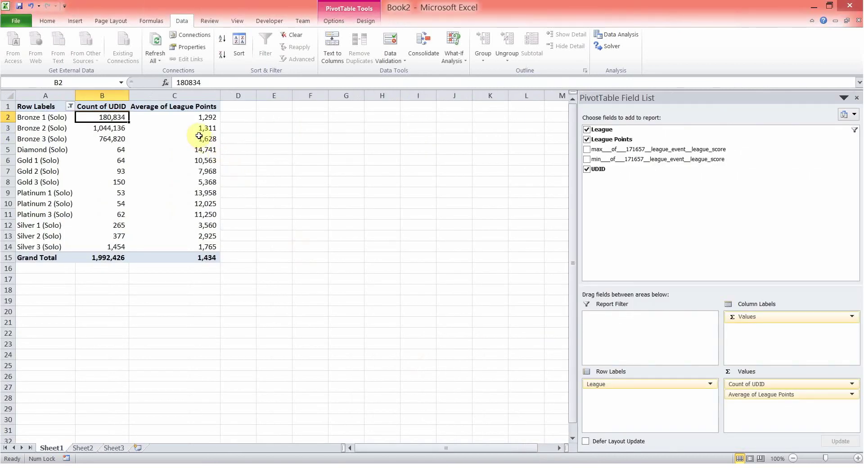
{"action": "left_click", "coordinate": [197, 127]}
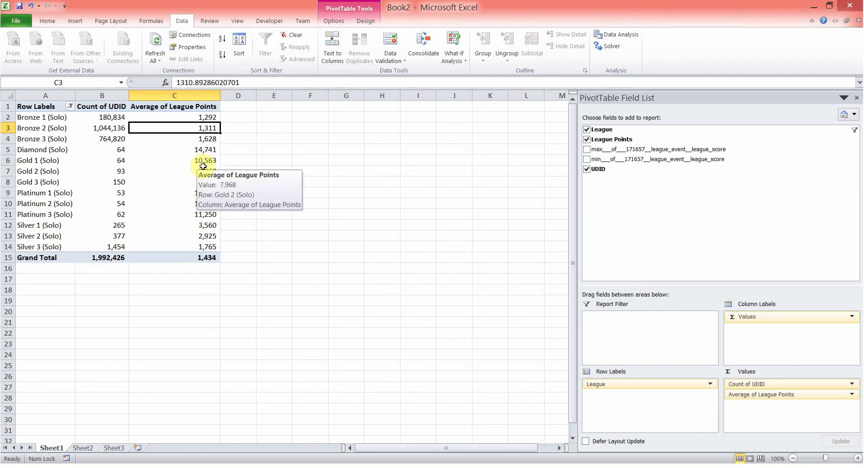
{"action": "left_click", "coordinate": [185, 117]}
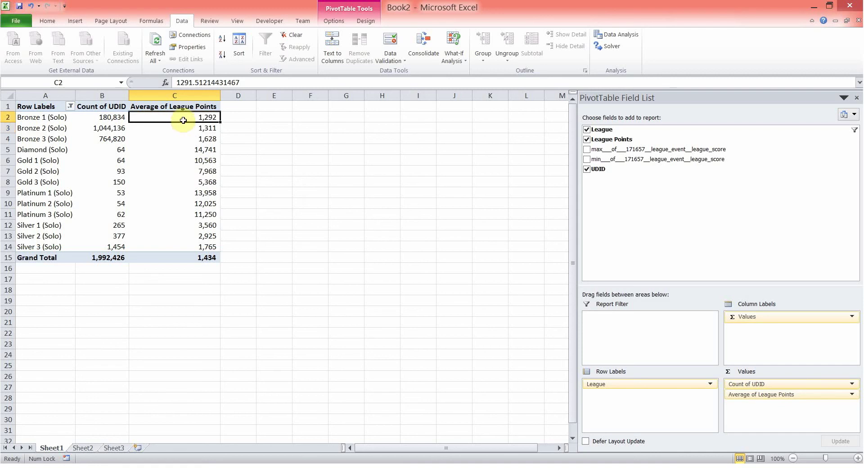
{"action": "left_click", "coordinate": [851, 394]}
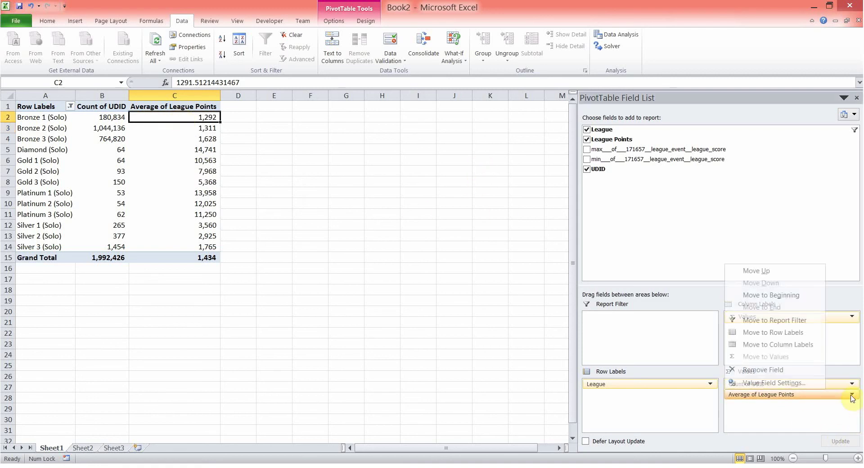
{"action": "left_click", "coordinate": [773, 414]}
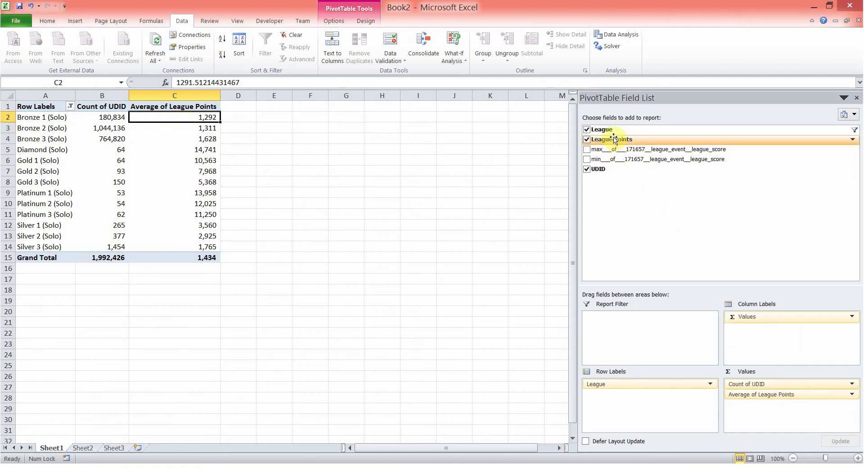
Add League Points to the pivot table's values a second time and summarize it by StdDev
{"action": "left_click_drag", "start_coordinate": [605, 142], "coordinate": [763, 414]}
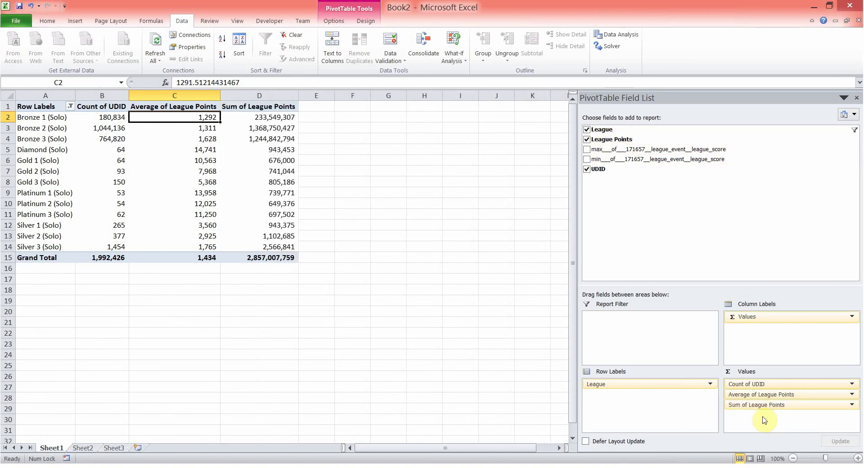
{"action": "left_click", "coordinate": [853, 405]}
{"action": "left_click", "coordinate": [785, 394]}
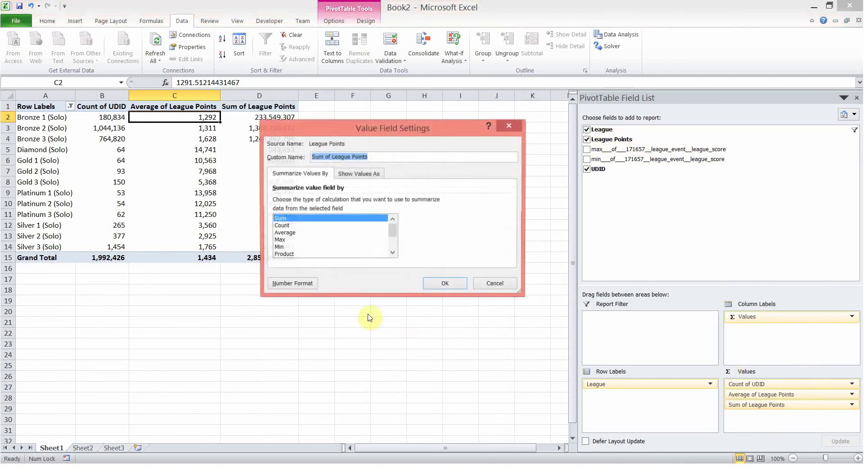
{"action": "left_click_drag", "start_coordinate": [398, 128], "coordinate": [383, 209]}
{"action": "left_click_drag", "start_coordinate": [381, 313], "coordinate": [382, 331]}
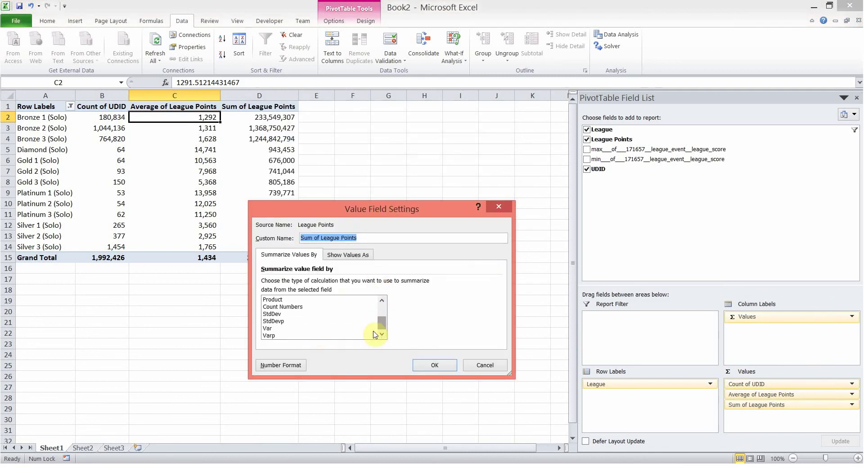
{"action": "left_click", "coordinate": [275, 315]}
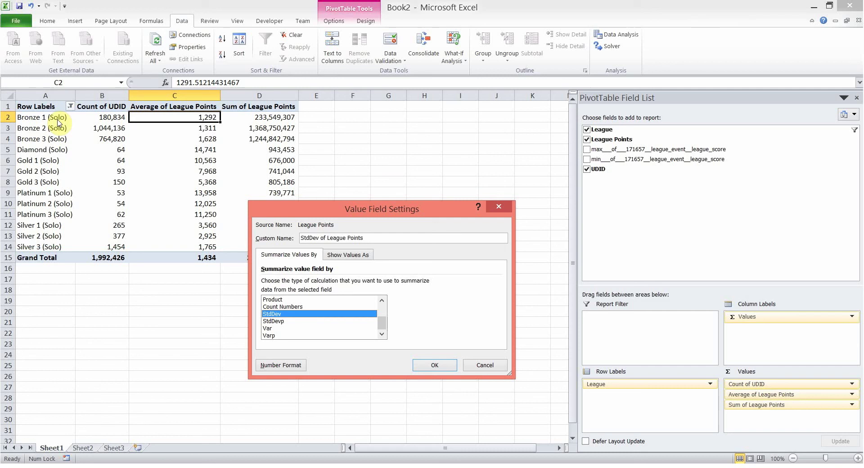
{"action": "left_click_drag", "start_coordinate": [423, 209], "coordinate": [419, 185]}
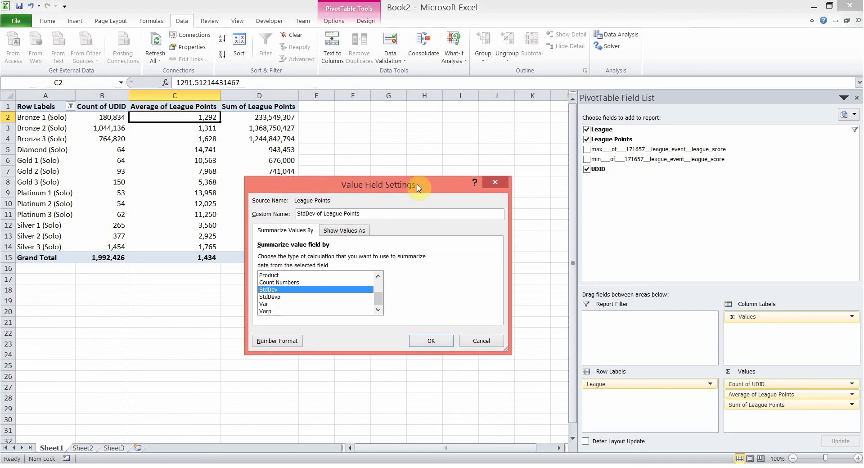
{"action": "left_click", "coordinate": [431, 340]}
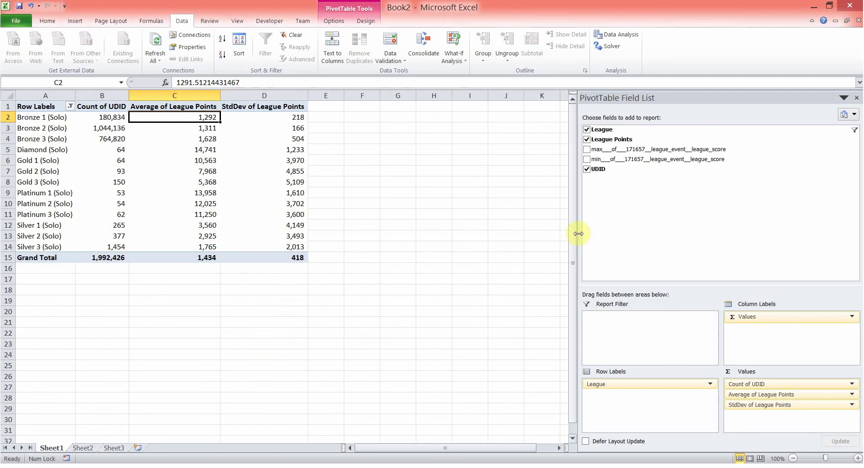
Narrow the PivotTable Field List and examine the average and standard deviation of league points for the Solo leagues, especially Bronze 1
{"action": "left_click_drag", "start_coordinate": [577, 234], "coordinate": [554, 228]}
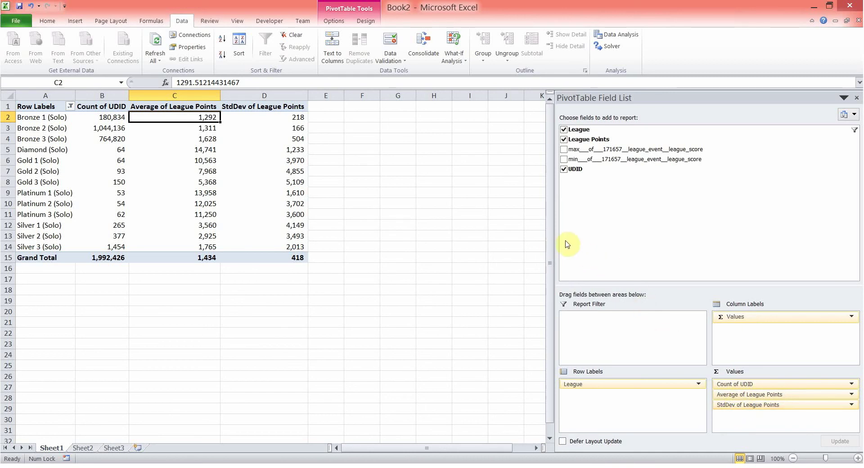
{"action": "left_click_drag", "start_coordinate": [553, 239], "coordinate": [609, 233]}
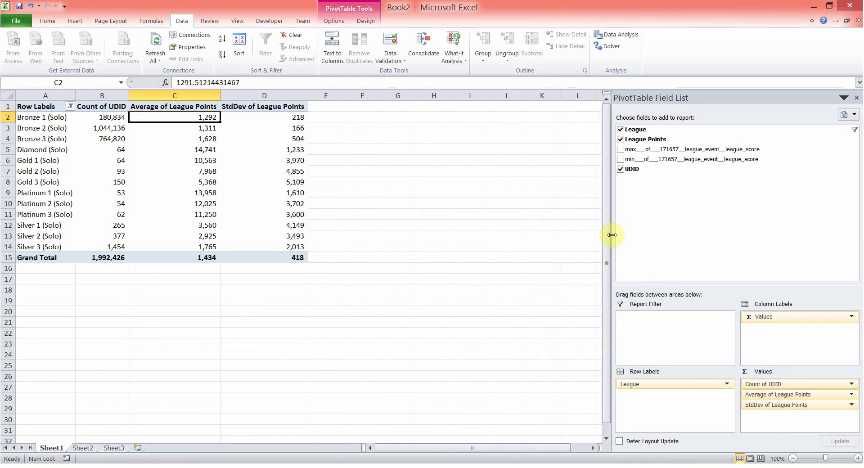
{"action": "left_click", "coordinate": [201, 128]}
{"action": "left_click", "coordinate": [200, 117]}
{"action": "left_click", "coordinate": [189, 163]}
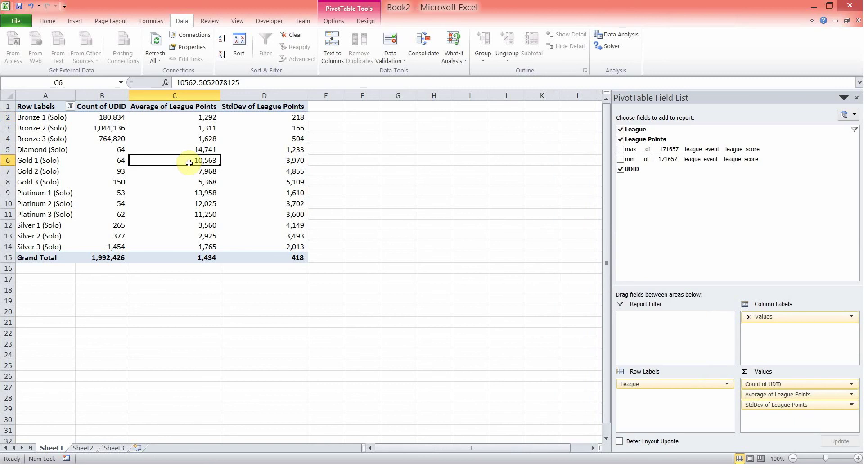
{"action": "left_click_drag", "start_coordinate": [50, 116], "coordinate": [45, 129]}
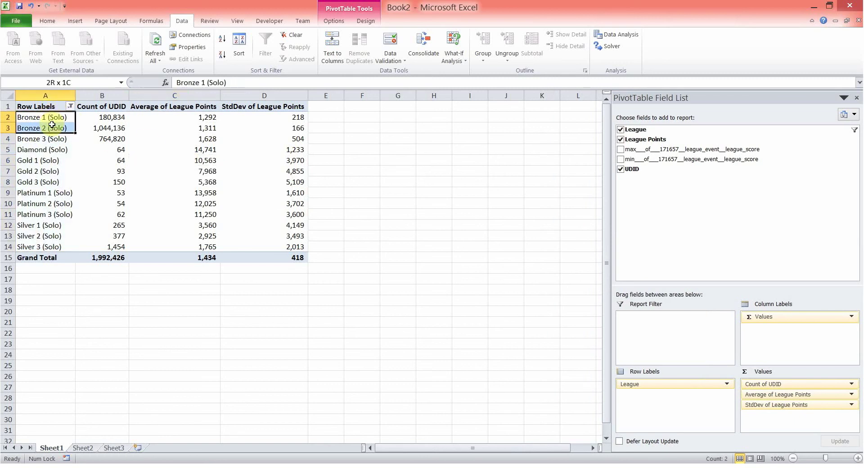
{"action": "left_click", "coordinate": [207, 118]}
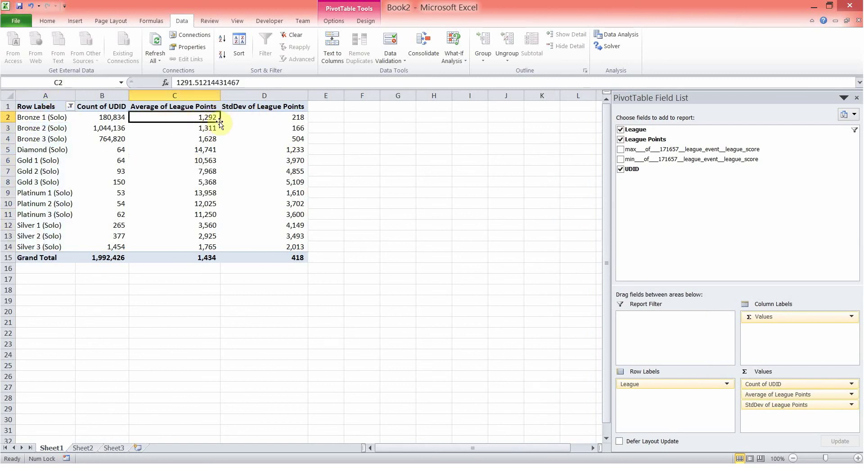
{"action": "left_click", "coordinate": [405, 118]}
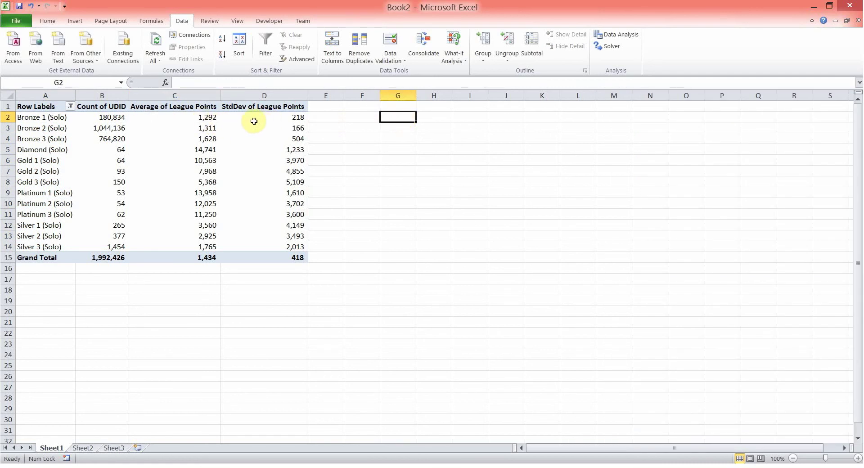
{"action": "mouse_move", "coordinate": [254, 122]}
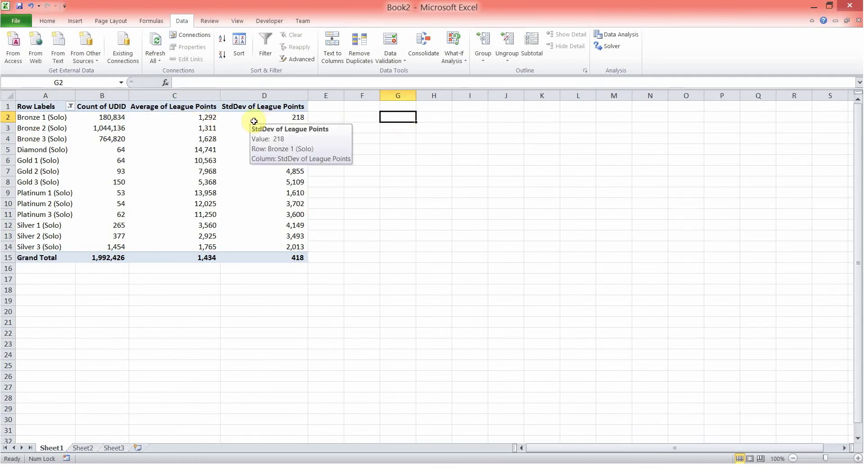
Enter the headings 90% in cell G1 and 95% in cell H1
{"action": "left_click", "coordinate": [410, 104]}
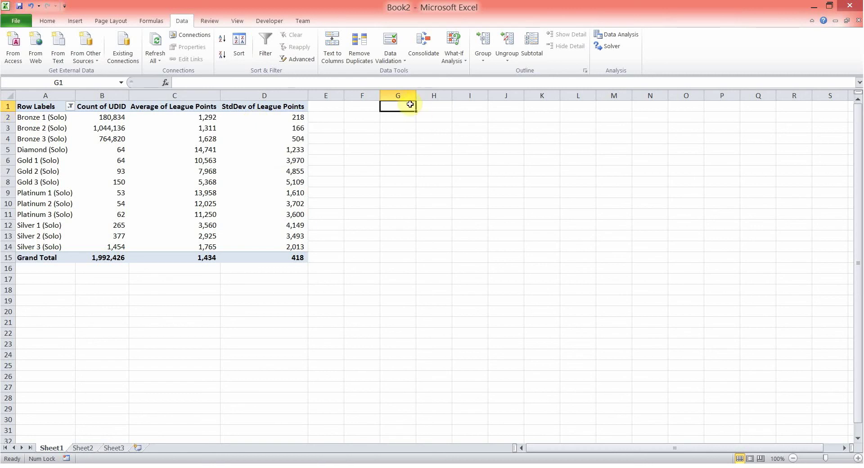
{"action": "type", "text": "90 %"}
{"action": "key", "text": "Return"}
{"action": "key", "text": "Up"}
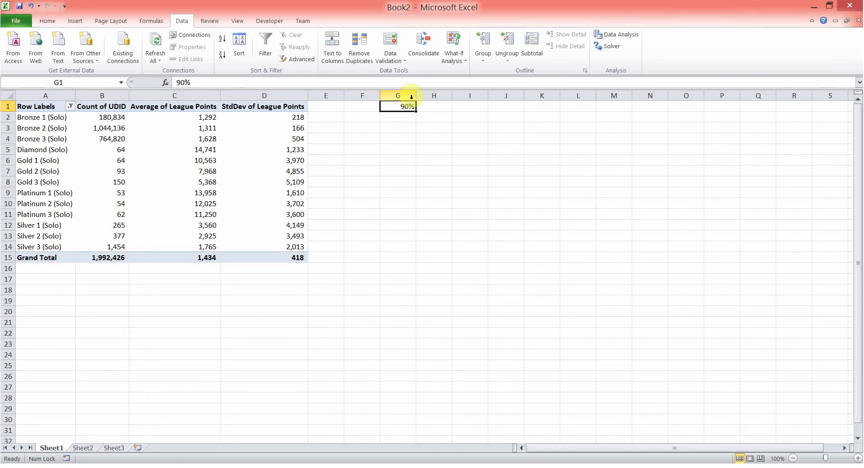
{"action": "key", "text": "Right"}
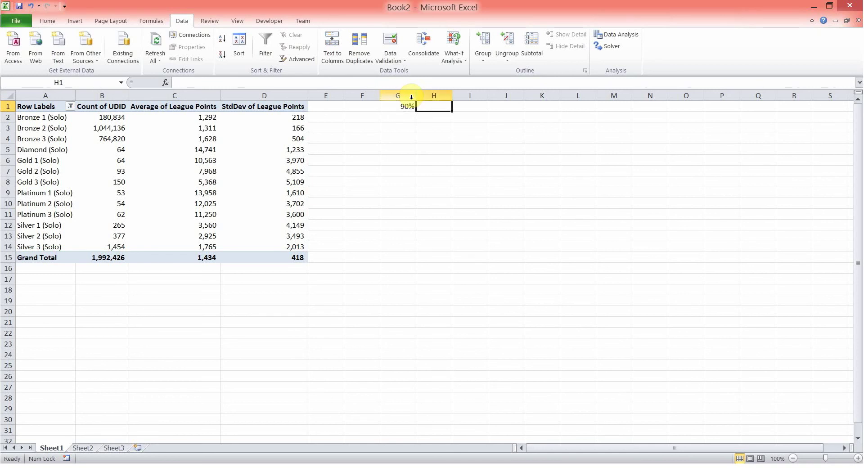
{"action": "type", "text": "95"}
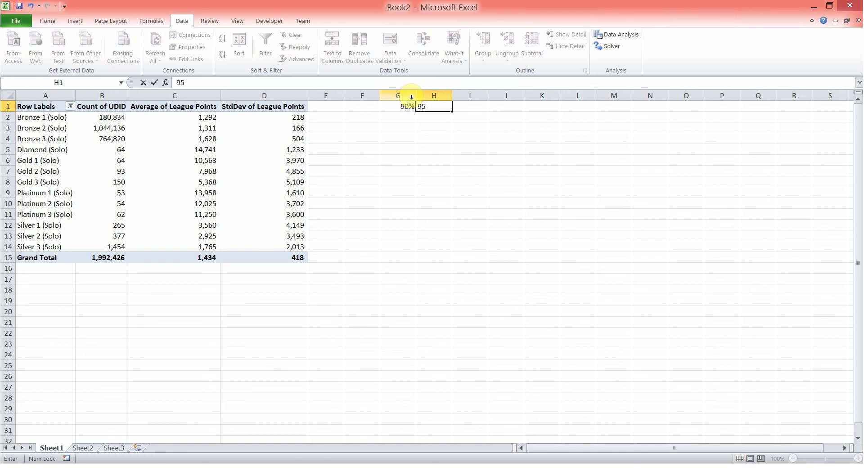
{"action": "type", "text": "%"}
{"action": "key", "text": "Return"}
Enter 1STDEV in cell G2 under 90% and 2STDEV in cell H2 under 95%
{"action": "key", "text": "Up"}
{"action": "key", "text": "Left"}
{"action": "key", "text": "Down"}
{"action": "type", "text": "1"}
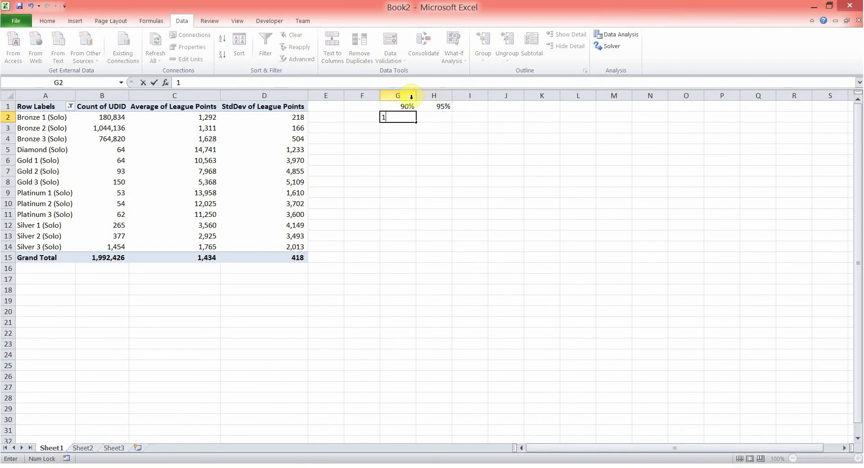
{"action": "type", "text": "STDEV"}
{"action": "key", "text": "Tab"}
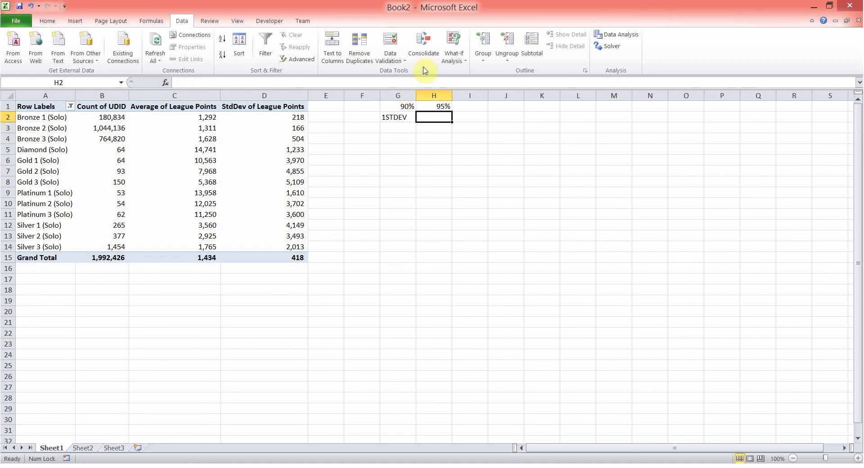
{"action": "left_click", "coordinate": [397, 130]}
{"action": "left_click", "coordinate": [422, 119]}
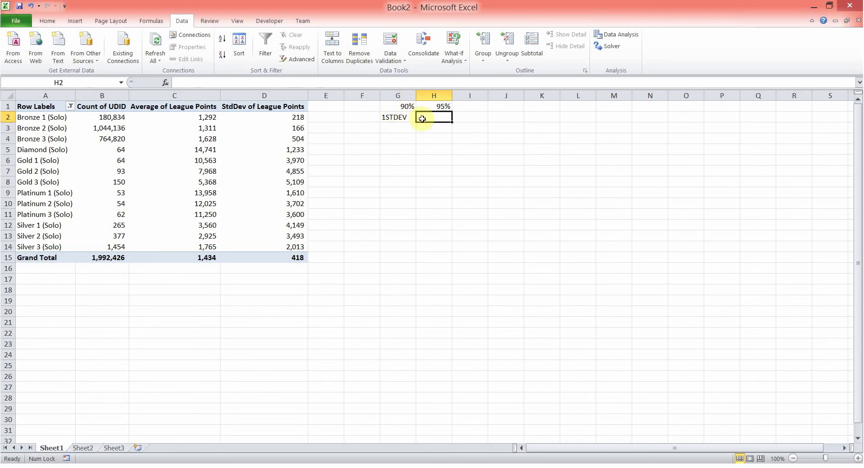
{"action": "left_click", "coordinate": [404, 117]}
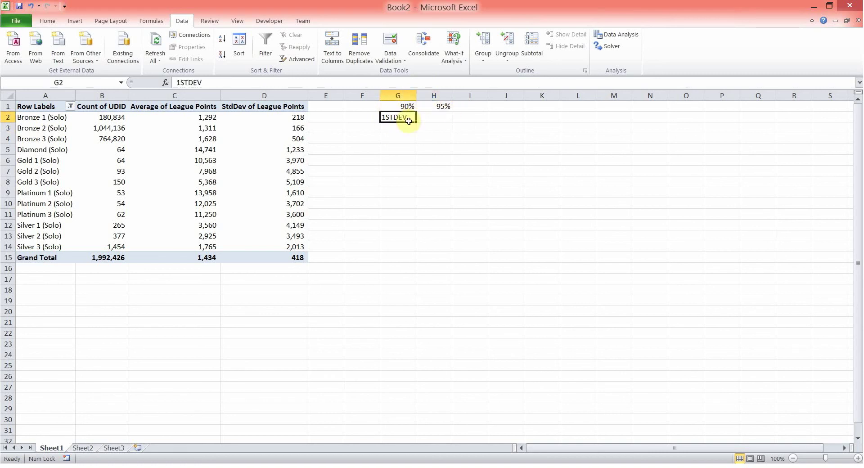
{"action": "left_click_drag", "start_coordinate": [416, 122], "coordinate": [452, 120]}
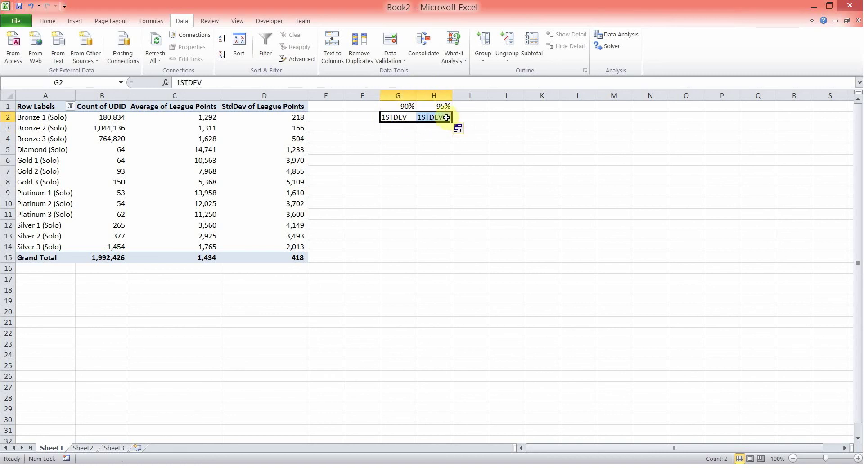
{"action": "double_click", "coordinate": [420, 117]}
{"action": "key", "text": "BackSpace"}
{"action": "type", "text": "2"}
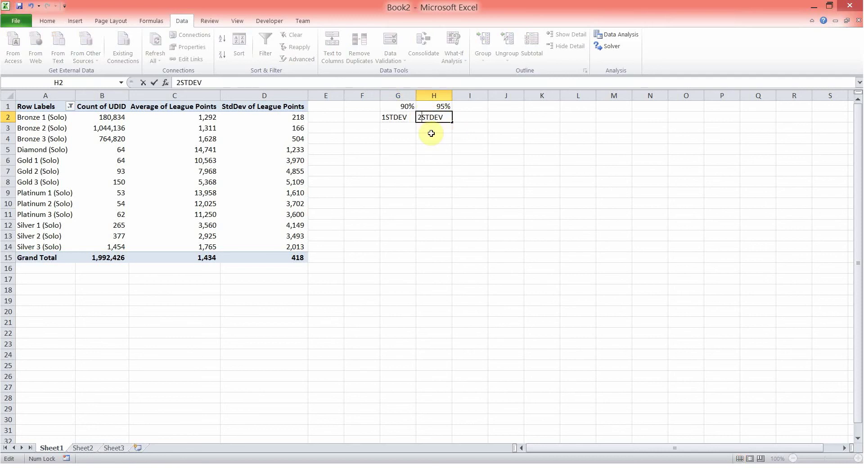
{"action": "key", "text": "Return"}
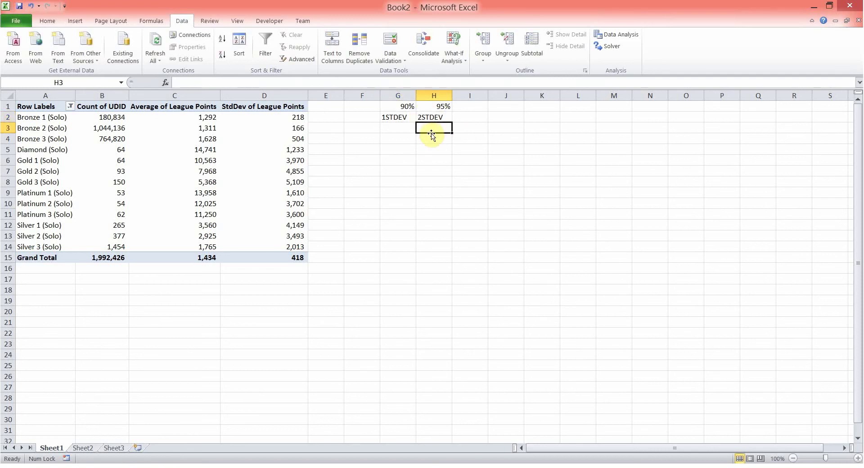
Clear the percentage and STDEV notes from cells G1 to H3 beside the pivot table
{"action": "left_click", "coordinate": [396, 118]}
{"action": "left_click", "coordinate": [434, 118]}
{"action": "left_click", "coordinate": [410, 115]}
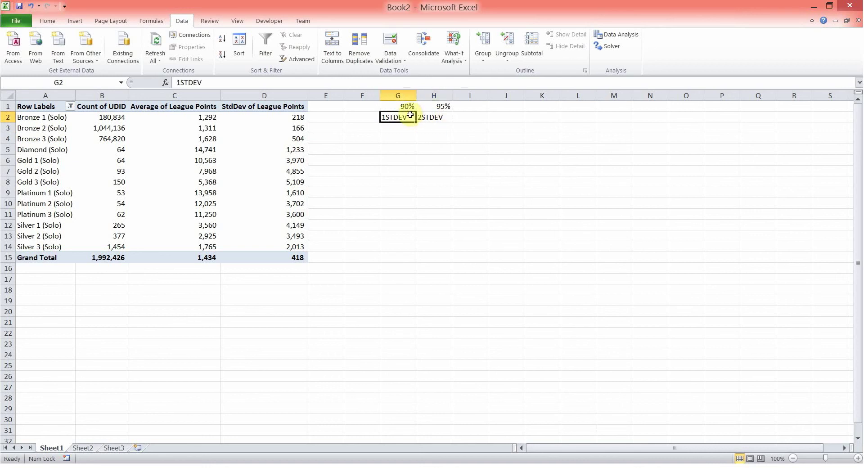
{"action": "left_click_drag", "start_coordinate": [401, 106], "coordinate": [442, 127]}
{"action": "key", "text": "Delete"}
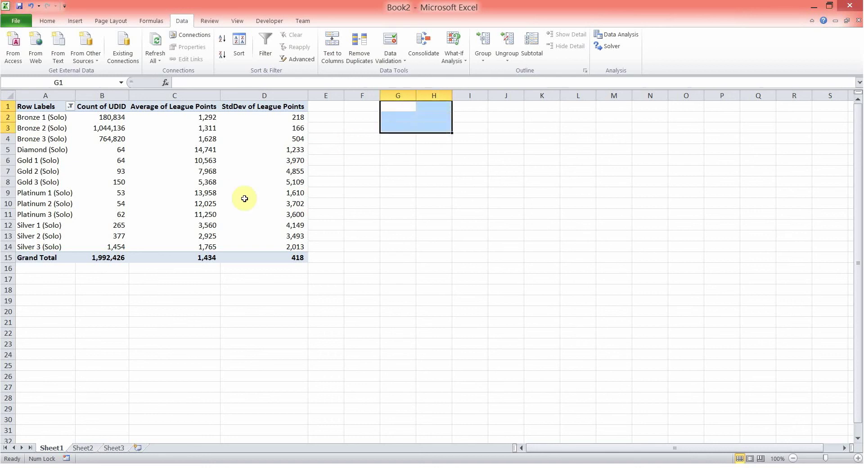
{"action": "left_click", "coordinate": [335, 181]}
{"action": "left_click", "coordinate": [348, 139]}
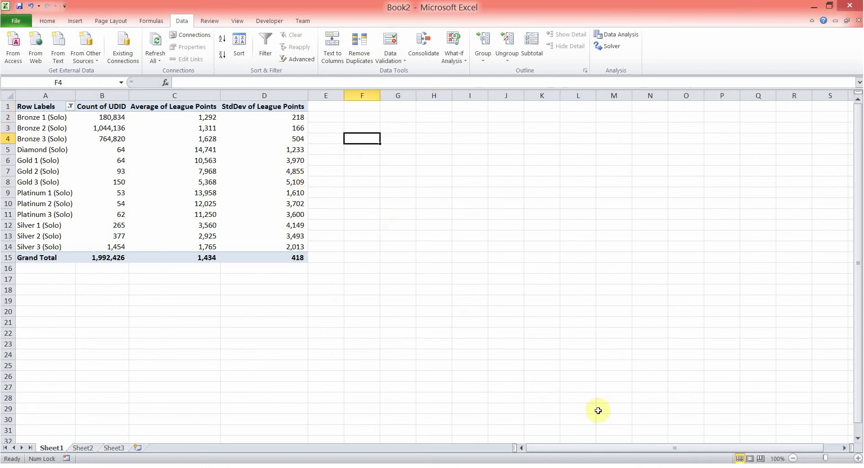
Switch to the NON-Distinct Users workbook and move the League chart on the GP sheet lower to uncover the upper rows of the league table
{"action": "left_click", "coordinate": [624, 467]}
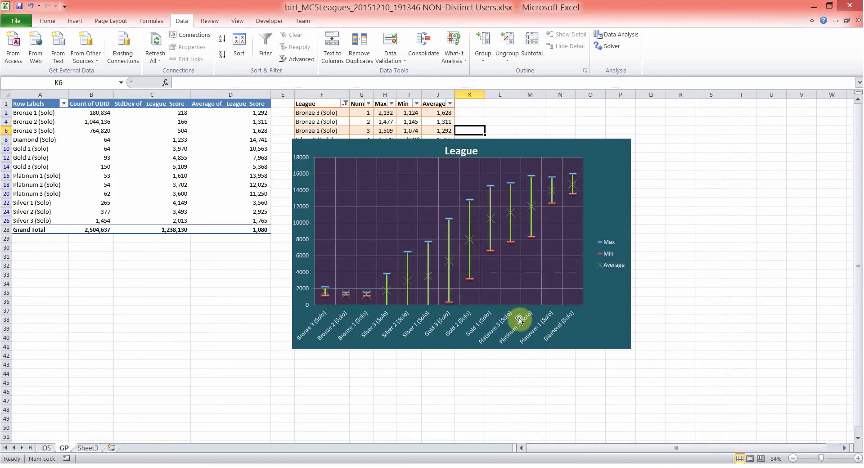
{"action": "left_click", "coordinate": [623, 467]}
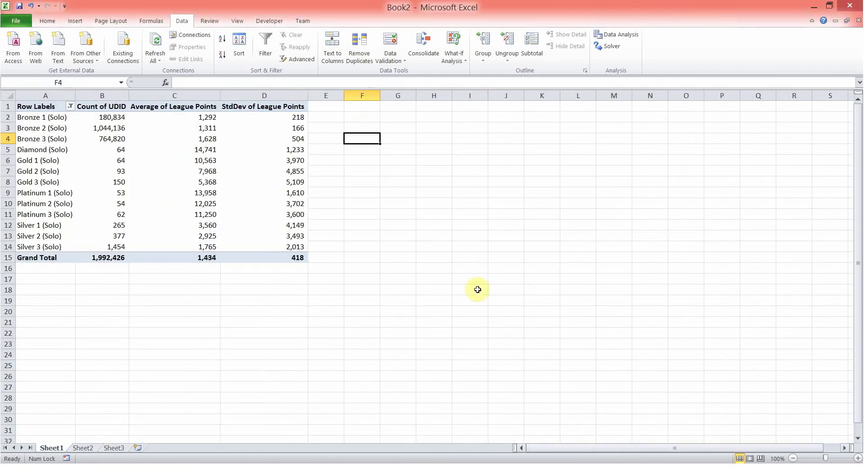
{"action": "left_click", "coordinate": [624, 467]}
{"action": "left_click_drag", "start_coordinate": [319, 113], "coordinate": [467, 200]}
{"action": "left_click_drag", "start_coordinate": [486, 143], "coordinate": [512, 134]}
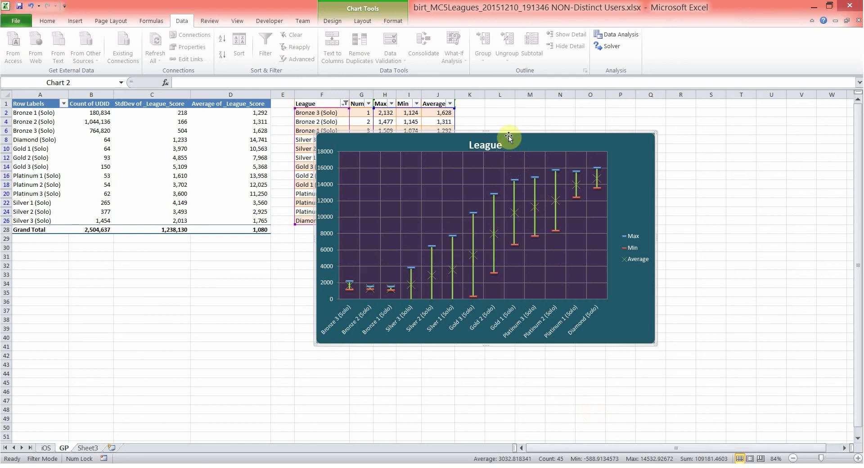
{"action": "left_click_drag", "start_coordinate": [509, 134], "coordinate": [501, 142]}
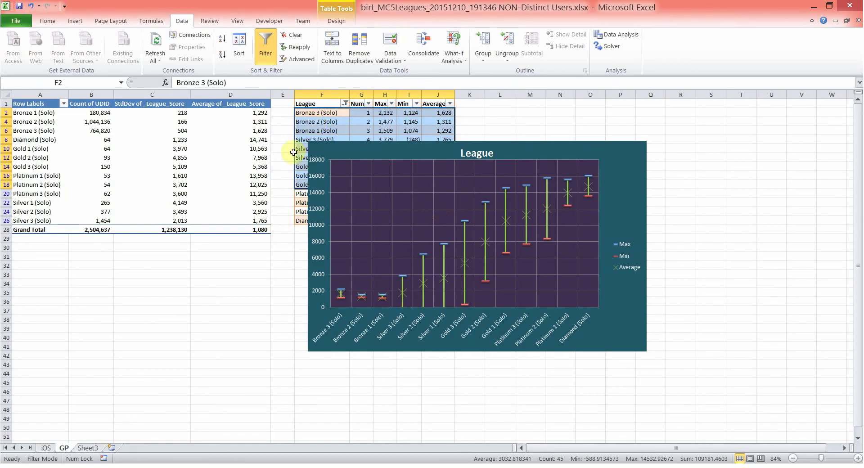
{"action": "left_click_drag", "start_coordinate": [283, 256], "coordinate": [283, 247]}
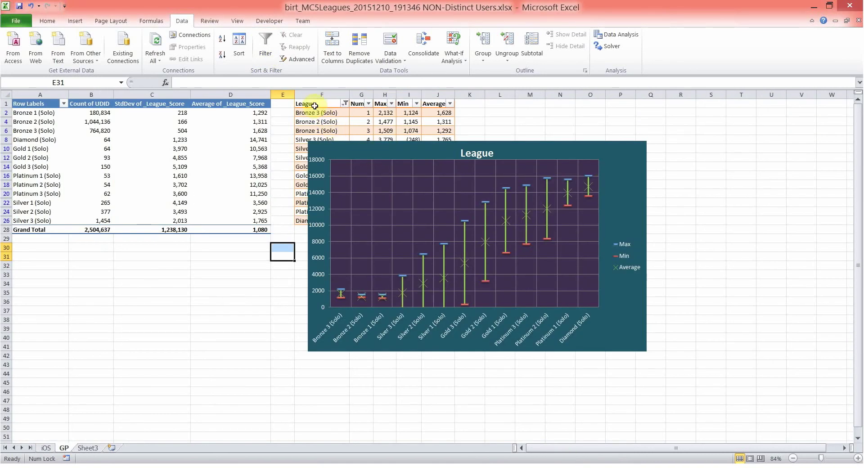
{"action": "left_click_drag", "start_coordinate": [457, 143], "coordinate": [505, 130]}
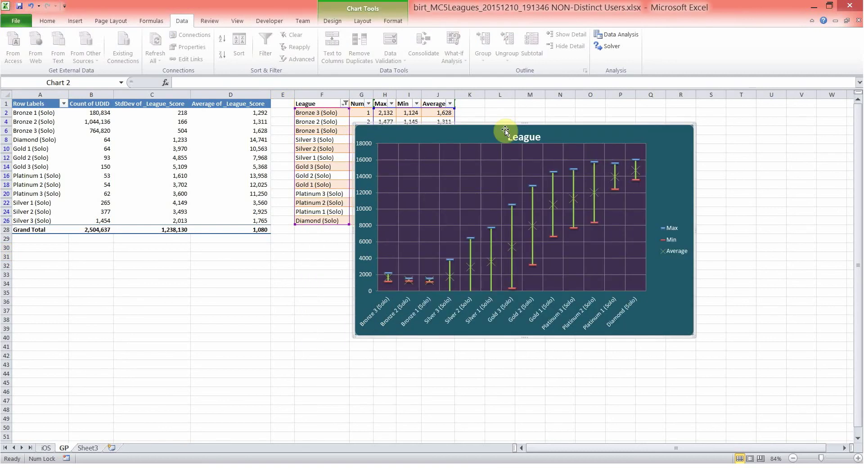
{"action": "left_click_drag", "start_coordinate": [479, 131], "coordinate": [466, 191]}
Inspect the Max formula for Bronze 3 (Solo) in the league table and the average score of Bronze 1 (Solo) in the pivot table
{"action": "left_click", "coordinate": [312, 112]}
{"action": "left_click", "coordinate": [384, 113]}
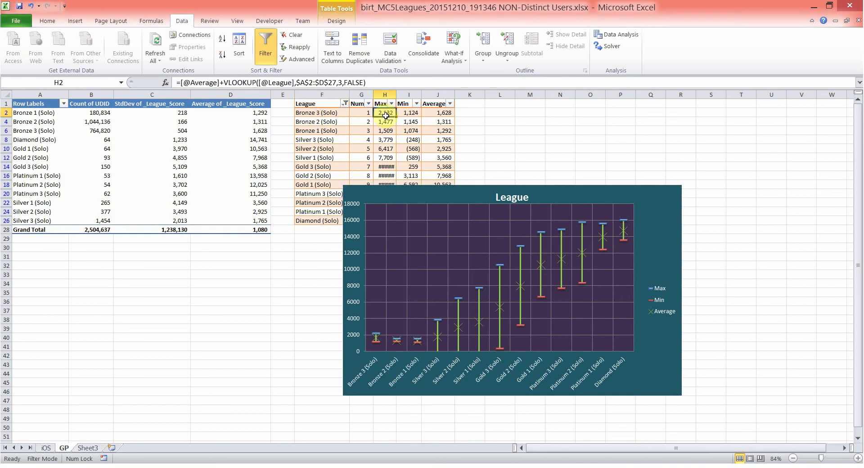
{"action": "left_click", "coordinate": [222, 111]}
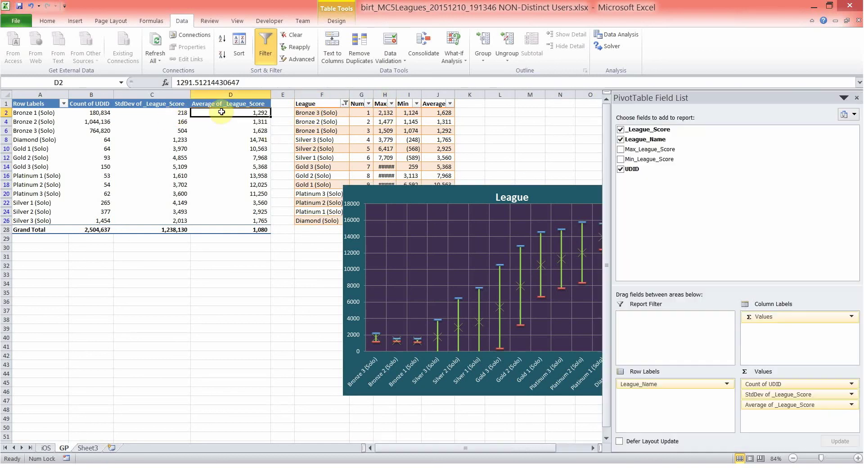
Examine the Max, Min and Average formulas in the league table against the pivot table's standard deviation and average columns
{"action": "left_click", "coordinate": [385, 113]}
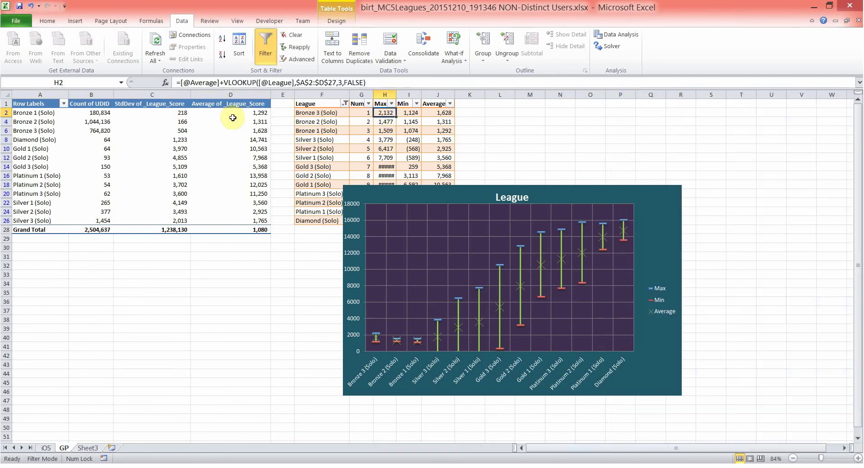
{"action": "left_click", "coordinate": [138, 111]}
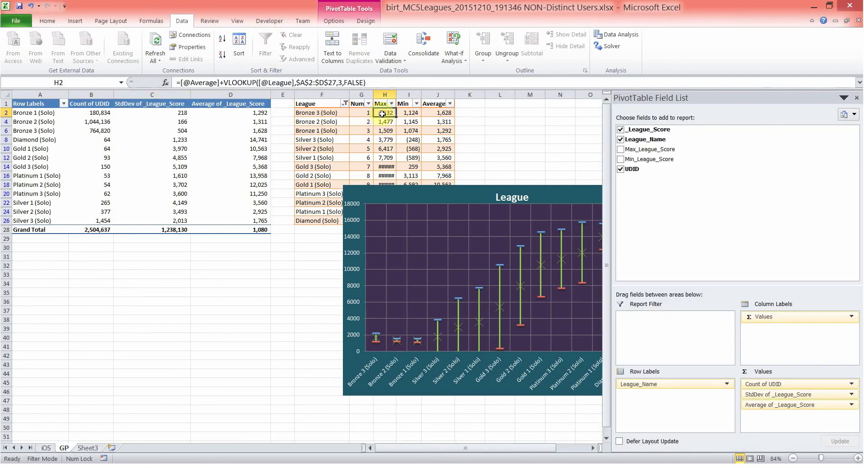
{"action": "left_click", "coordinate": [382, 113]}
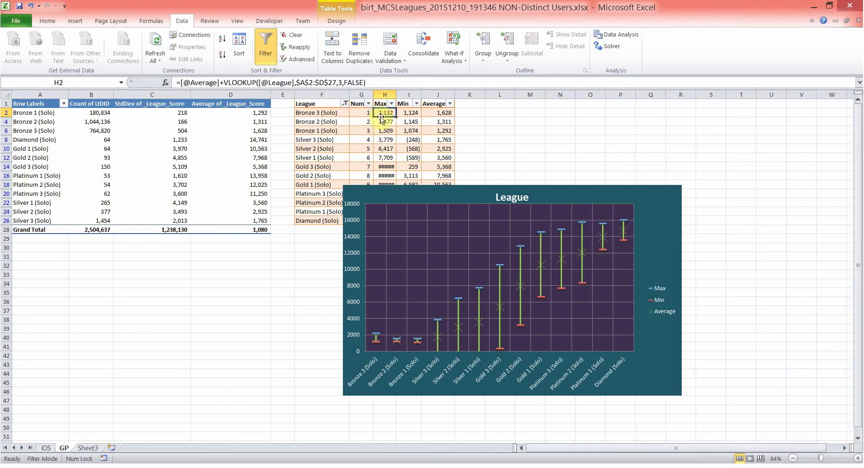
{"action": "left_click", "coordinate": [410, 112]}
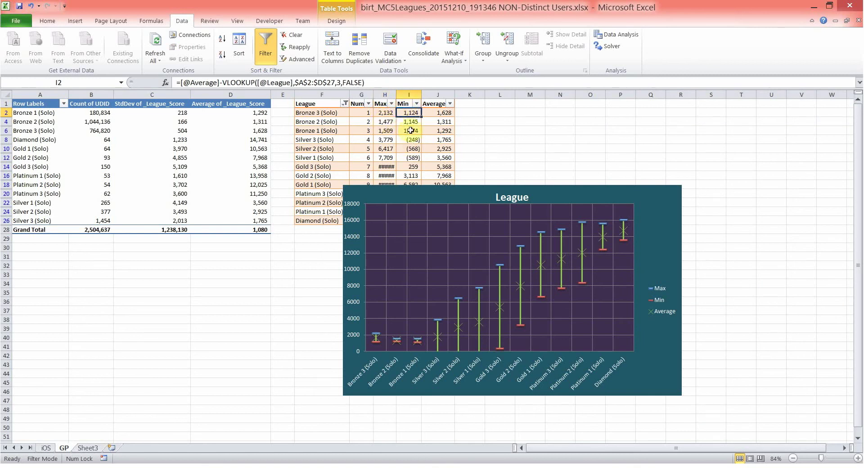
{"action": "left_click_drag", "start_coordinate": [385, 113], "coordinate": [386, 212]}
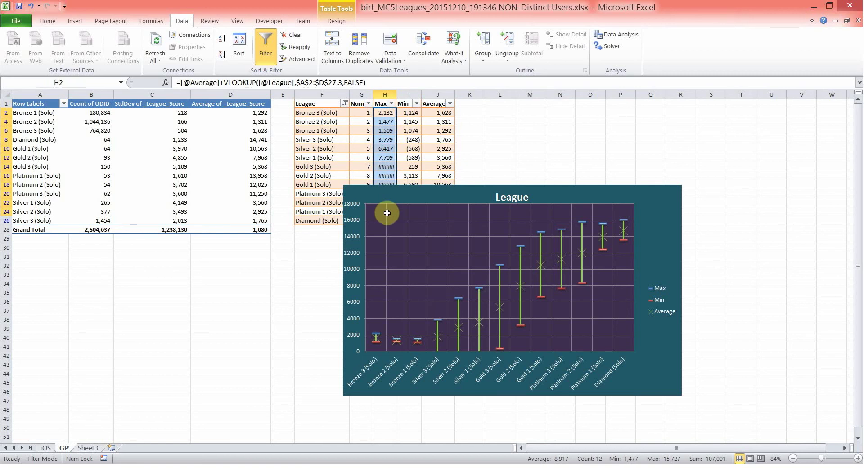
{"action": "left_click_drag", "start_coordinate": [414, 116], "coordinate": [409, 186]}
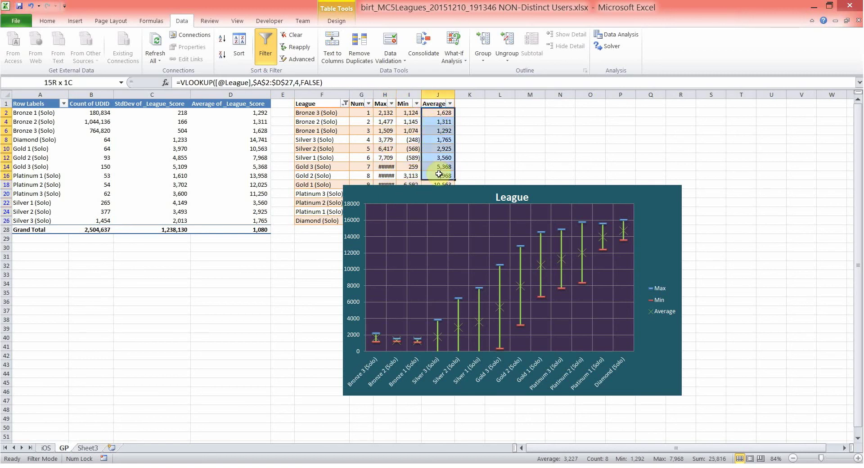
Move the League chart up and slightly left so its upper edge sits just below the Bronze 2 (Solo) row
{"action": "left_click_drag", "start_coordinate": [475, 188], "coordinate": [458, 152]}
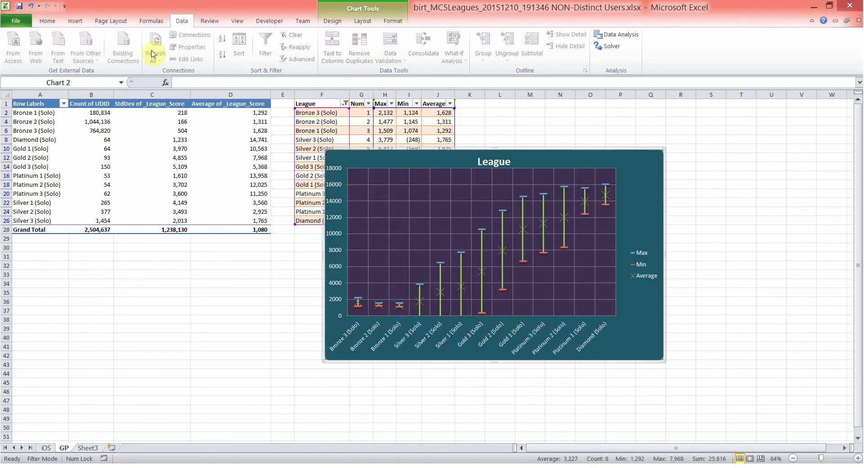
{"action": "left_click", "coordinate": [466, 131]}
{"action": "left_click", "coordinate": [441, 153]}
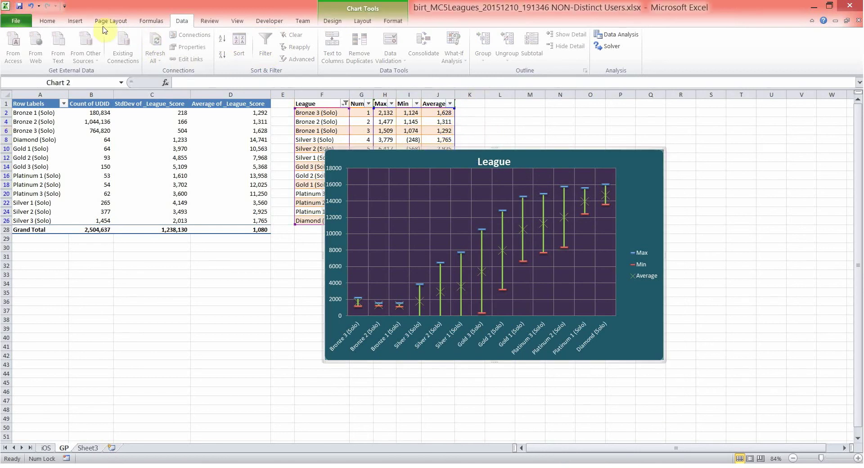
{"action": "left_click", "coordinate": [74, 21]}
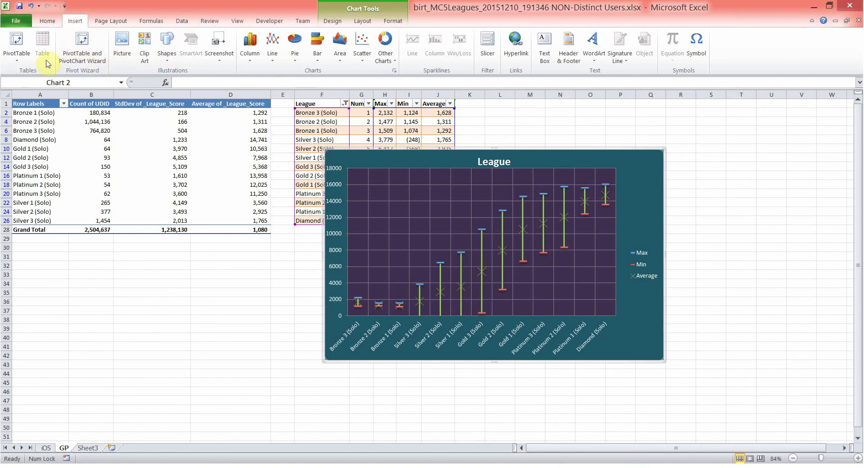
{"action": "left_click", "coordinate": [503, 139]}
{"action": "left_click_drag", "start_coordinate": [522, 149], "coordinate": [509, 151]}
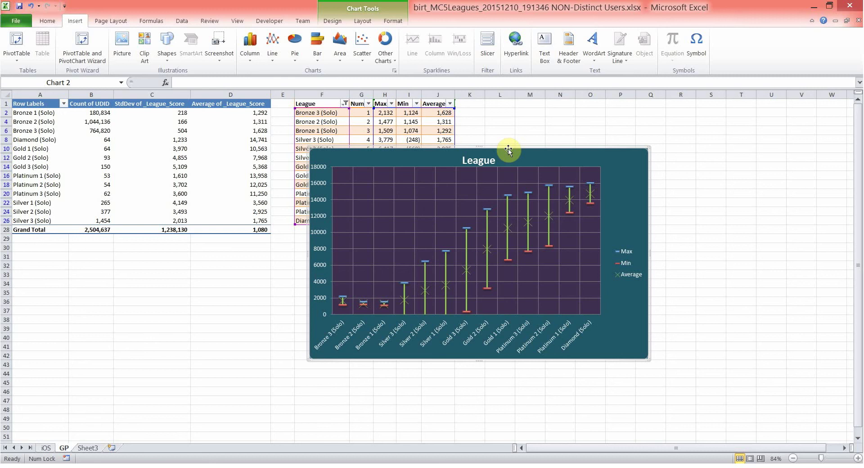
{"action": "left_click_drag", "start_coordinate": [509, 150], "coordinate": [502, 141]}
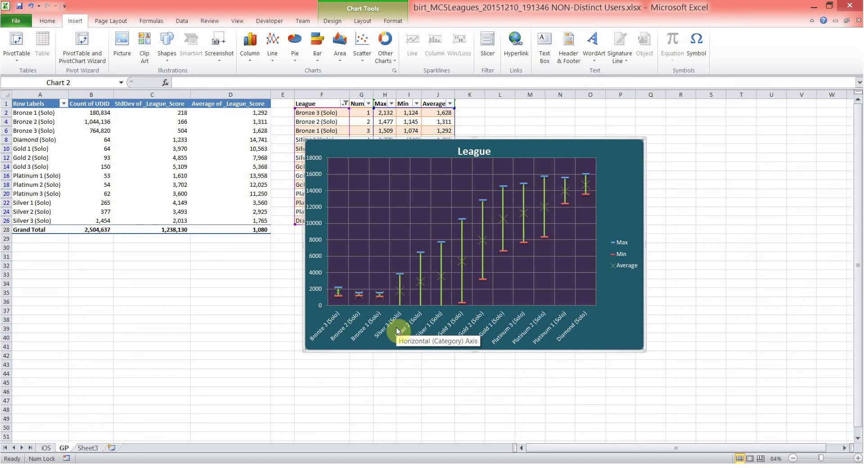
{"action": "left_click_drag", "start_coordinate": [505, 141], "coordinate": [513, 131]}
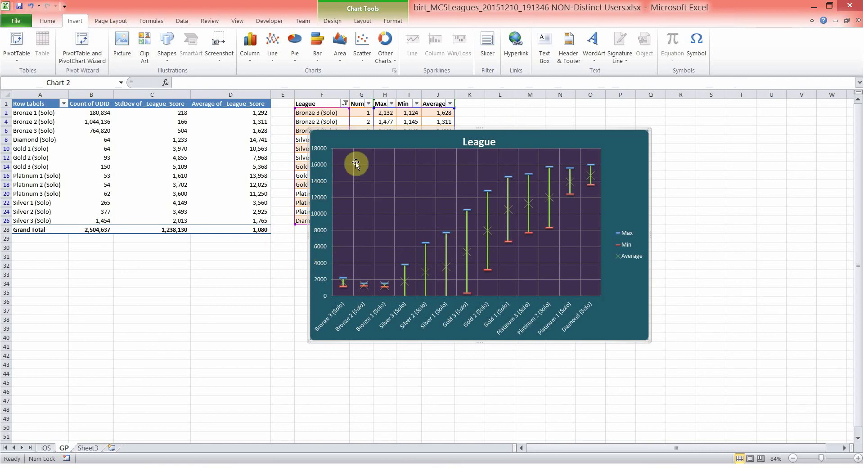
Examine the League chart's Min point for Gold 2 (Solo), the league names in the pivot table and the chart's score axis
{"action": "left_click", "coordinate": [325, 252]}
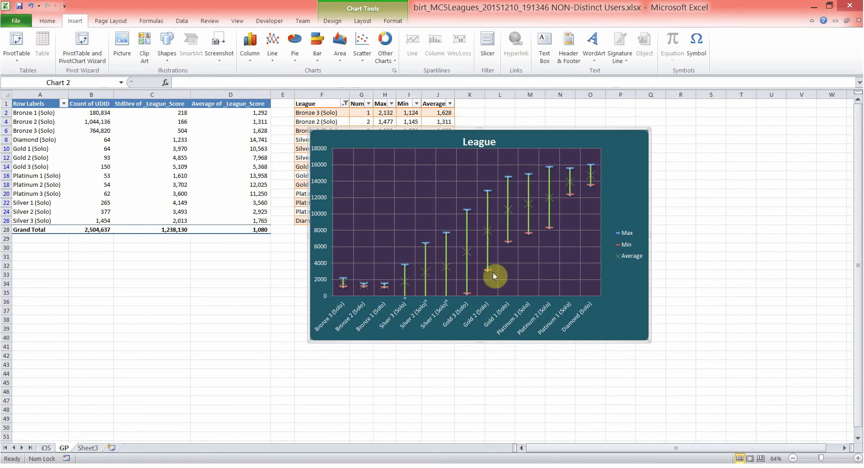
{"action": "mouse_move", "coordinate": [493, 273]}
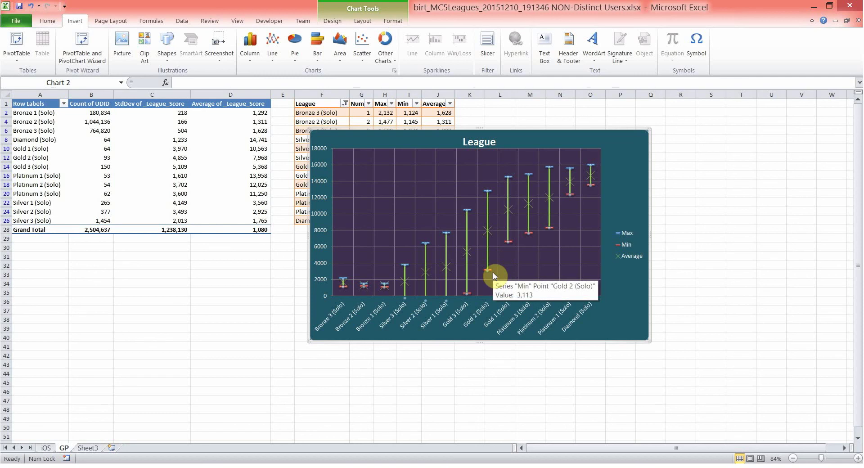
{"action": "left_click_drag", "start_coordinate": [493, 132], "coordinate": [492, 134]}
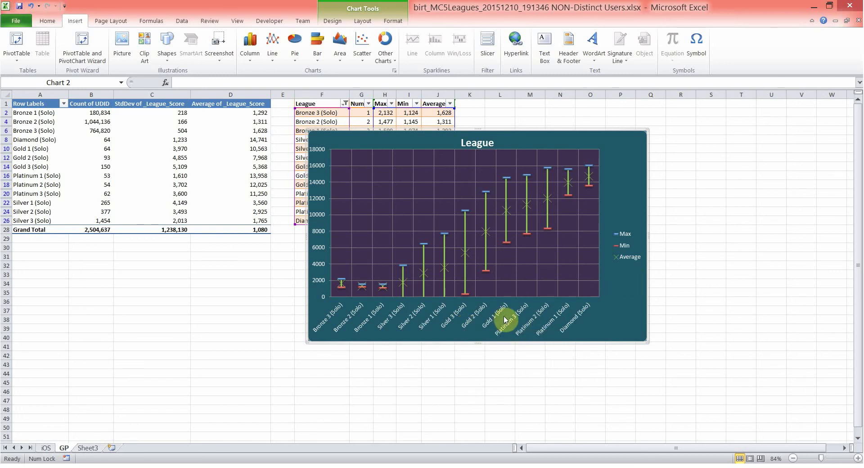
{"action": "left_click_drag", "start_coordinate": [38, 113], "coordinate": [20, 211]}
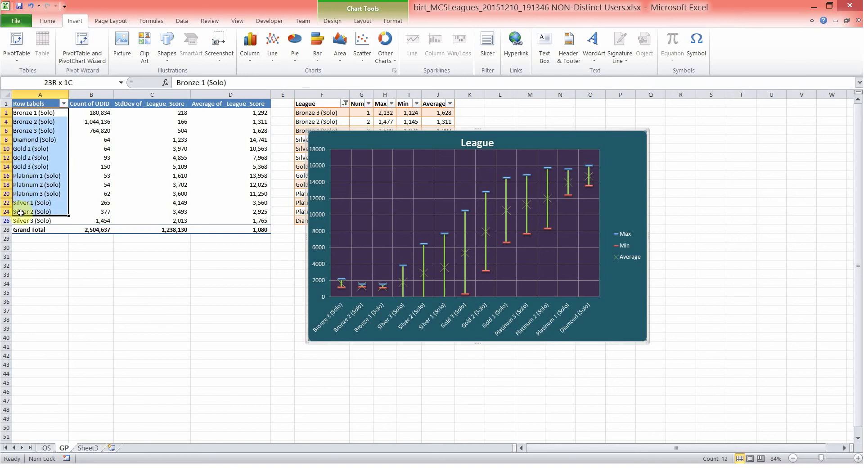
{"action": "left_click", "coordinate": [318, 153]}
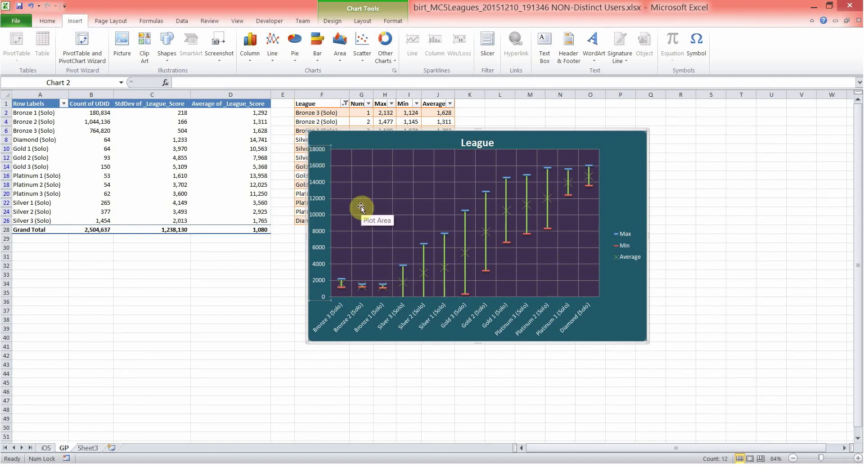
Nudge the League chart slightly left and deselect it, and view the XL for Big Data folder in File Explorer before returning to the workbook
{"action": "left_click_drag", "start_coordinate": [488, 135], "coordinate": [482, 131]}
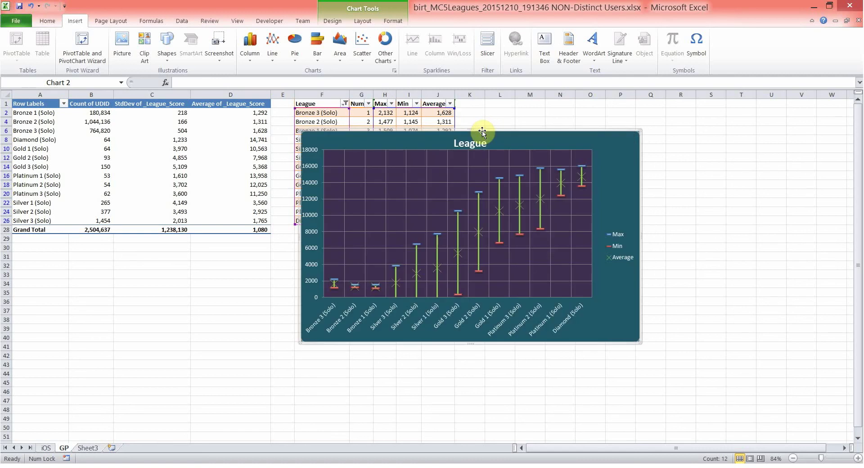
{"action": "left_click", "coordinate": [395, 381]}
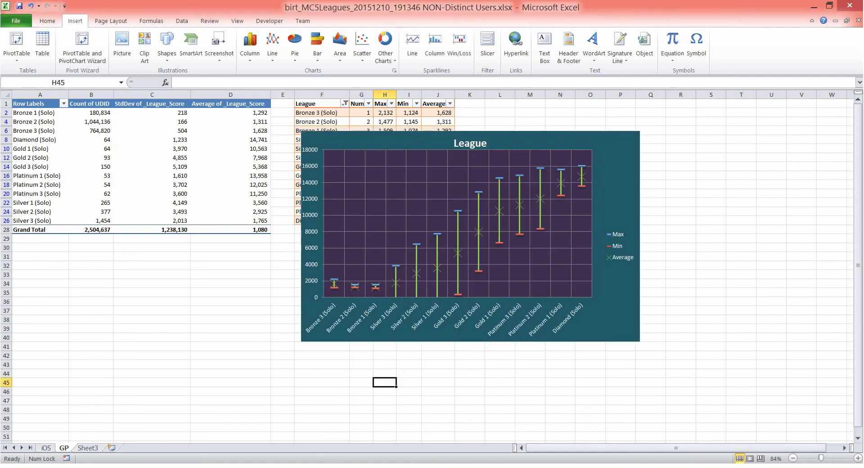
{"action": "left_click", "coordinate": [226, 467]}
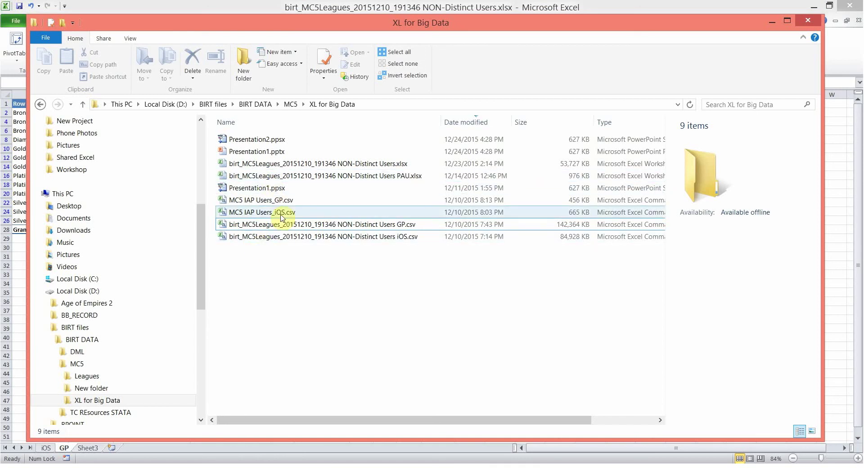
{"action": "left_click", "coordinate": [551, 461]}
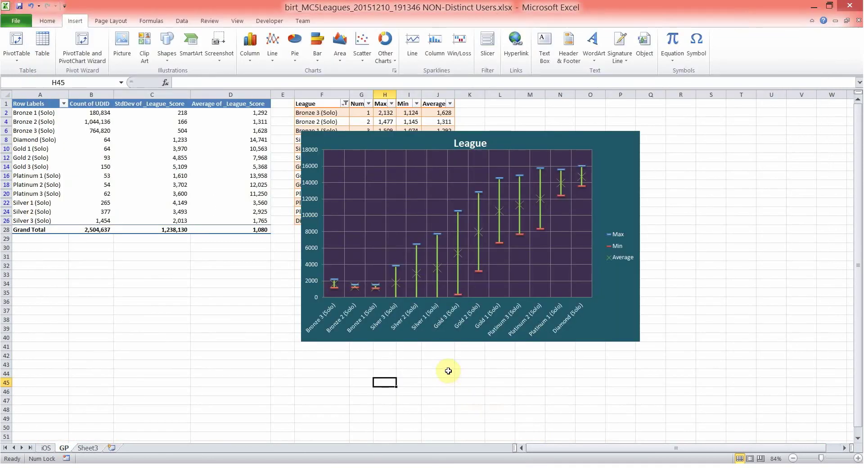